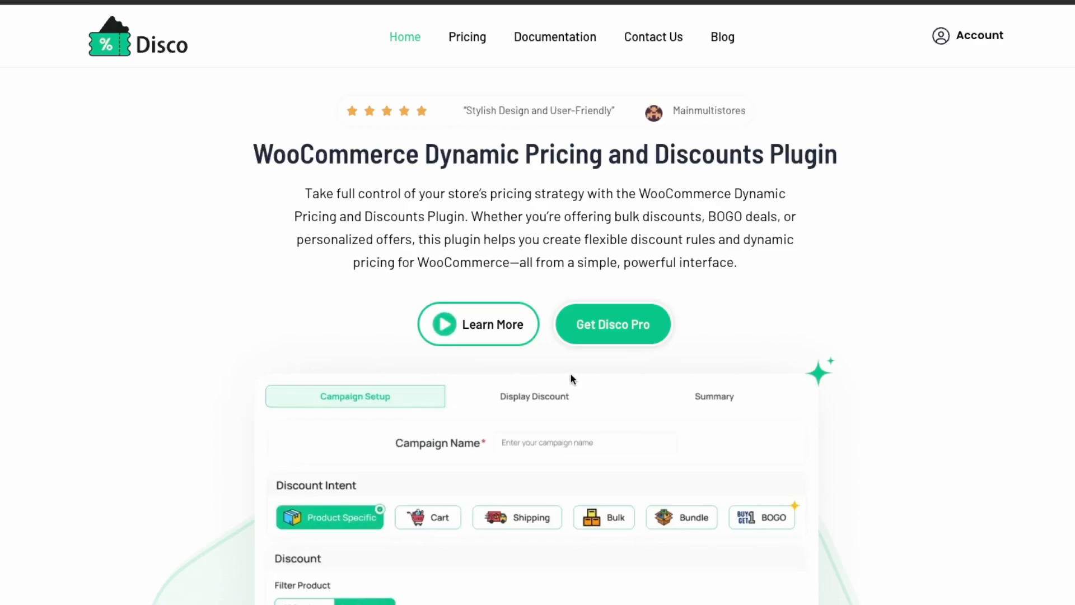
Review the Disco plugin's yearly and lifetime pricing plans and the comparison of Free and Pro features
left_click(466, 37)
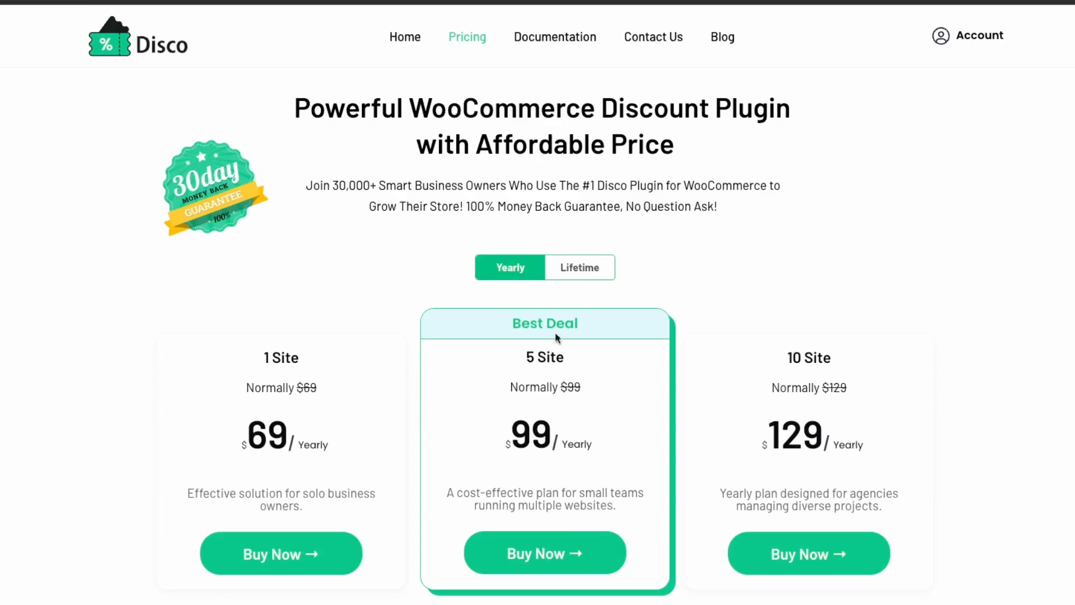
left_click(592, 267)
left_click(517, 273)
scroll(305, 425, "down", 1)
scroll(306, 429, "down", 7)
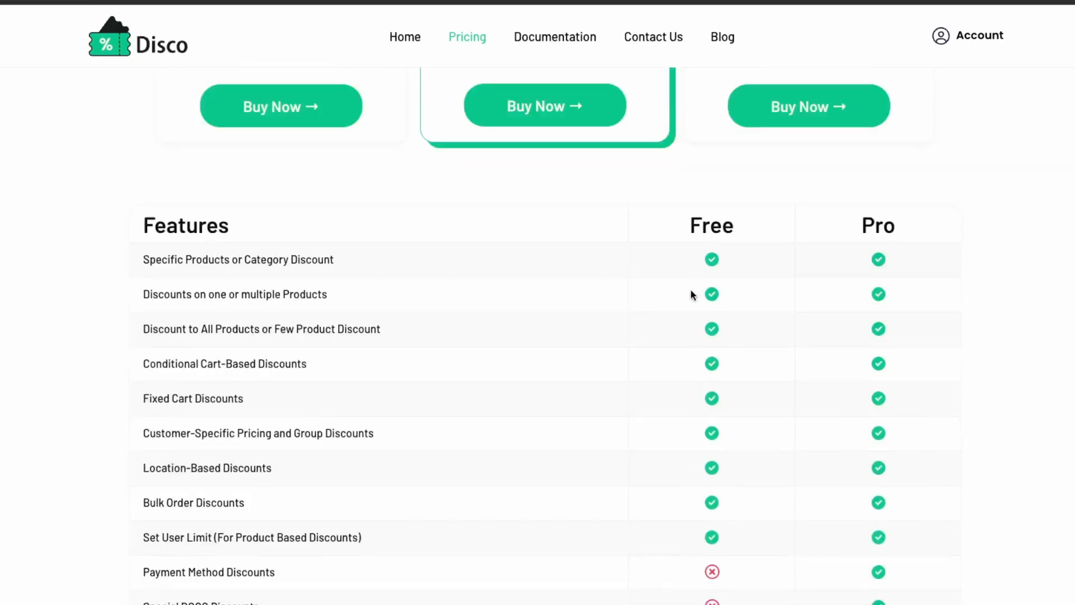
scroll(693, 294, "down", 1)
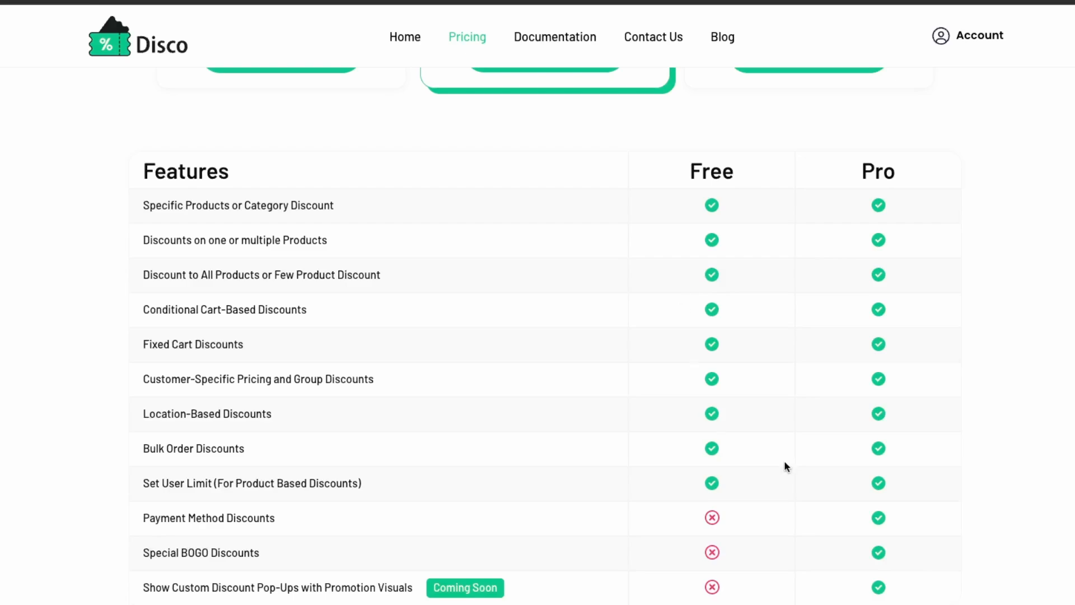
scroll(817, 538, "down", 1)
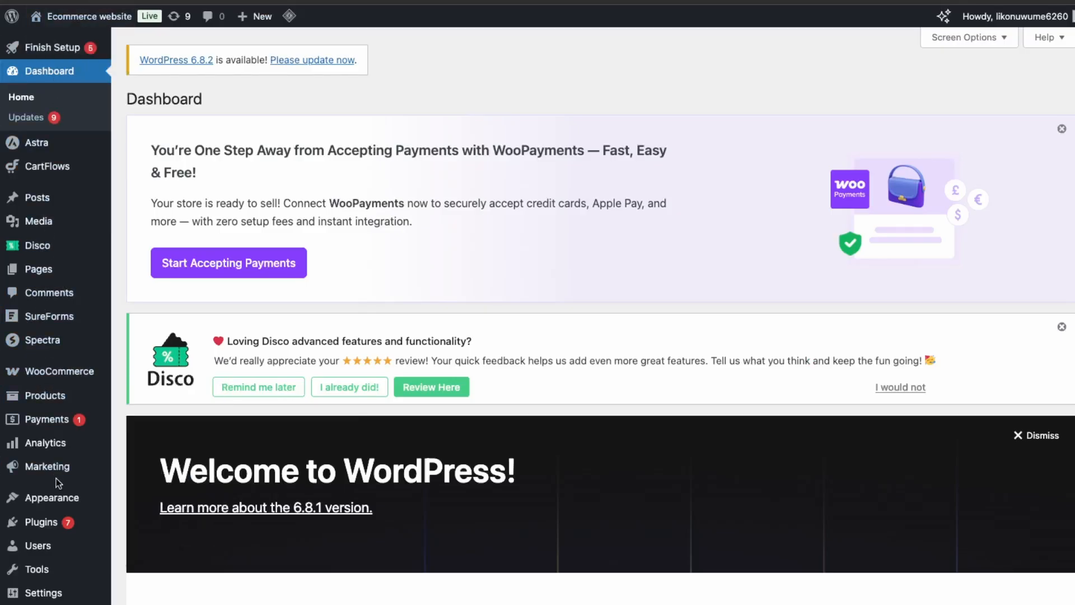
Search the WordPress plugin directory for "disco plugin" and update Disco – Dynamic Discount Plugin for WooCommerce
mouse_move(41, 521)
left_click(138, 544)
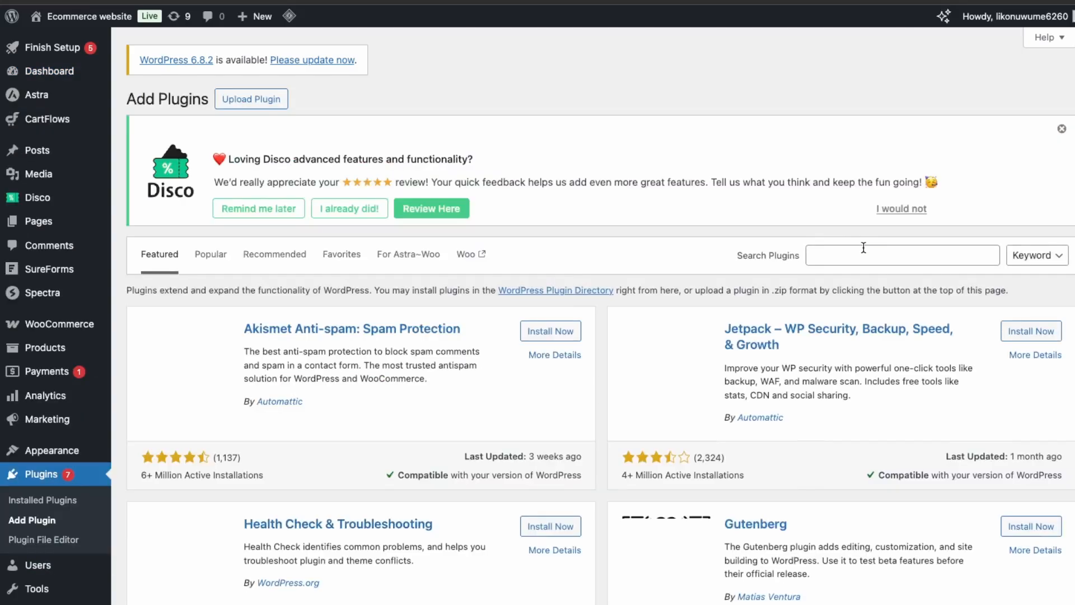
left_click(861, 253)
type("disco plugin")
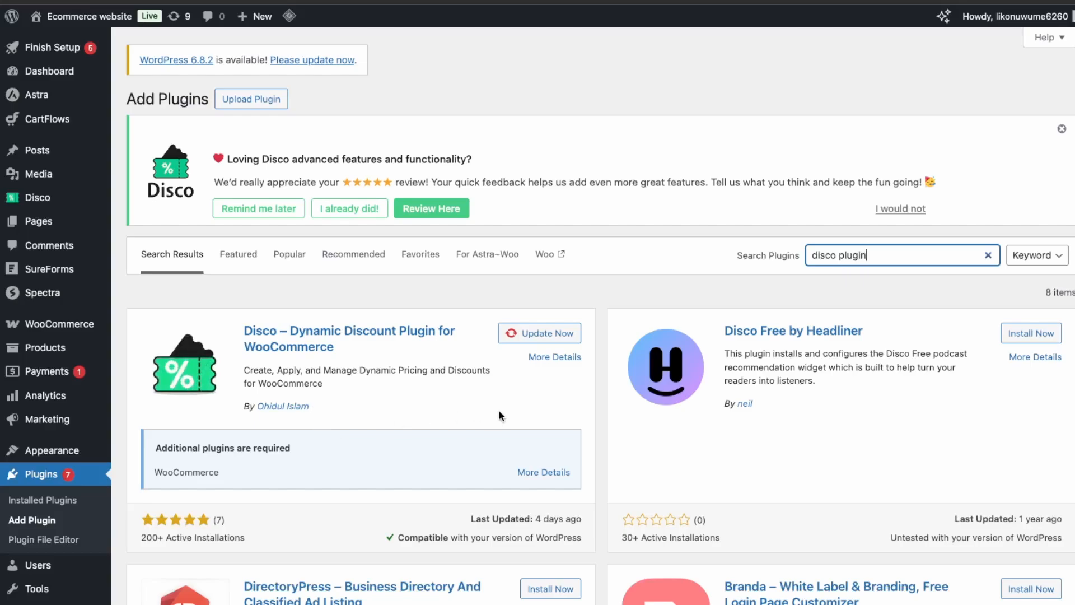
left_click(542, 336)
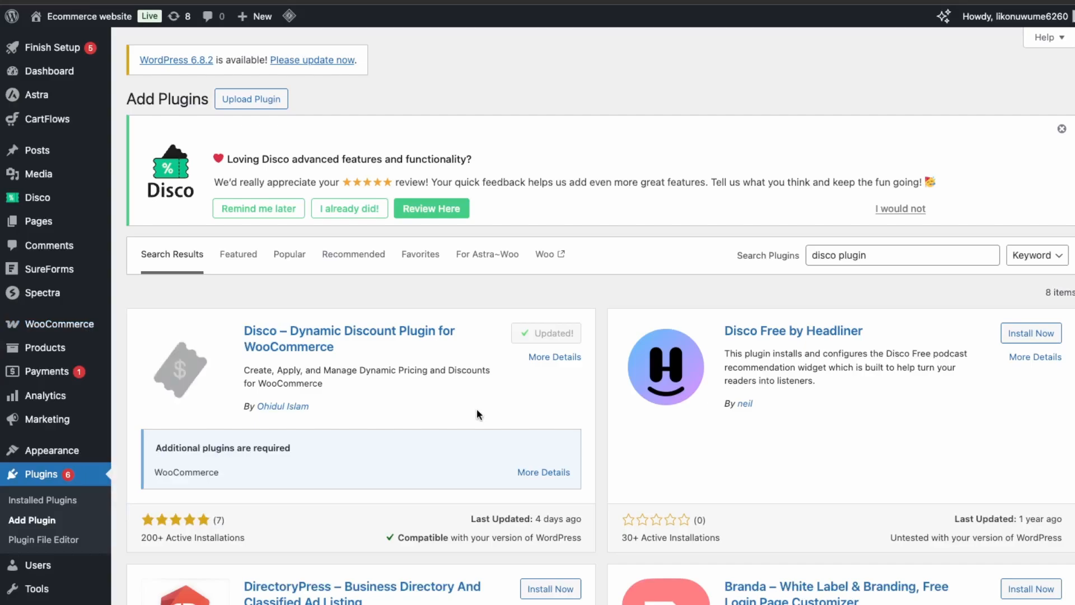
Create a Disco discount campaign named "20% off all products" with the Product discount intent
left_click(43, 203)
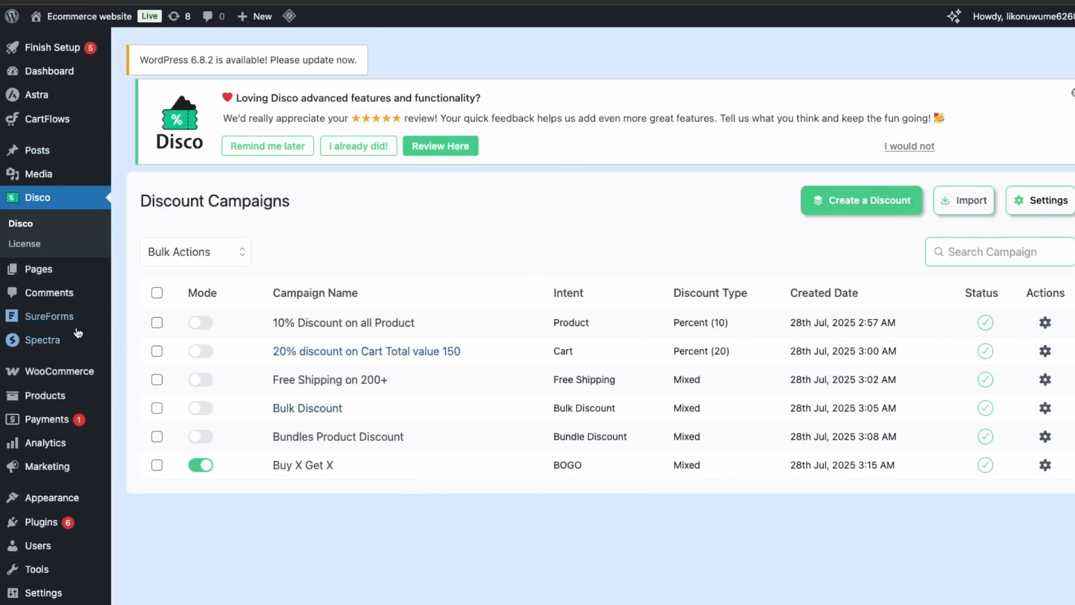
mouse_move(75, 320)
left_click(855, 209)
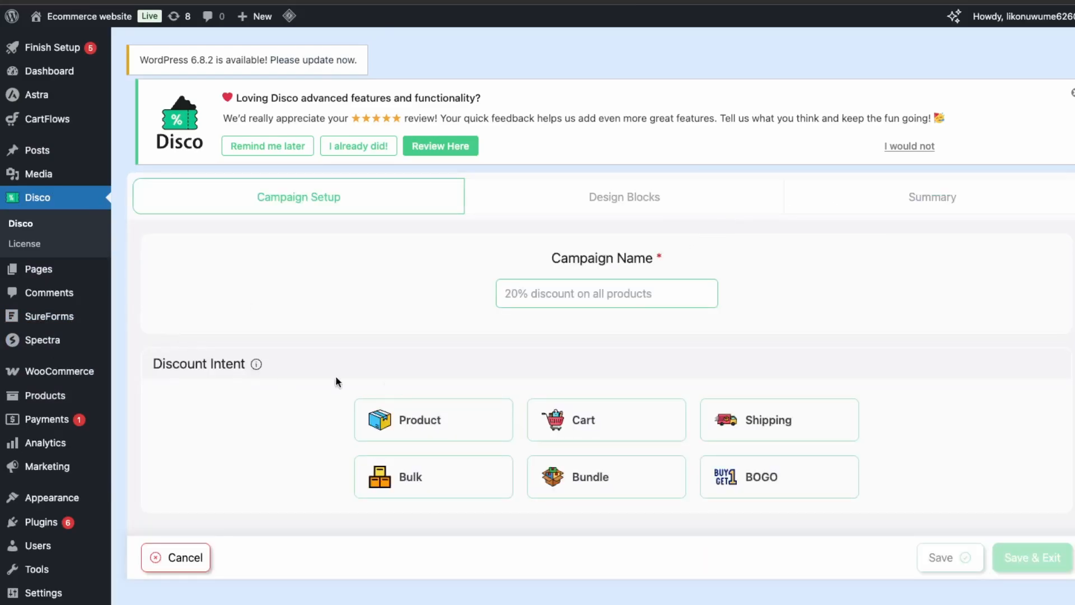
left_click(528, 300)
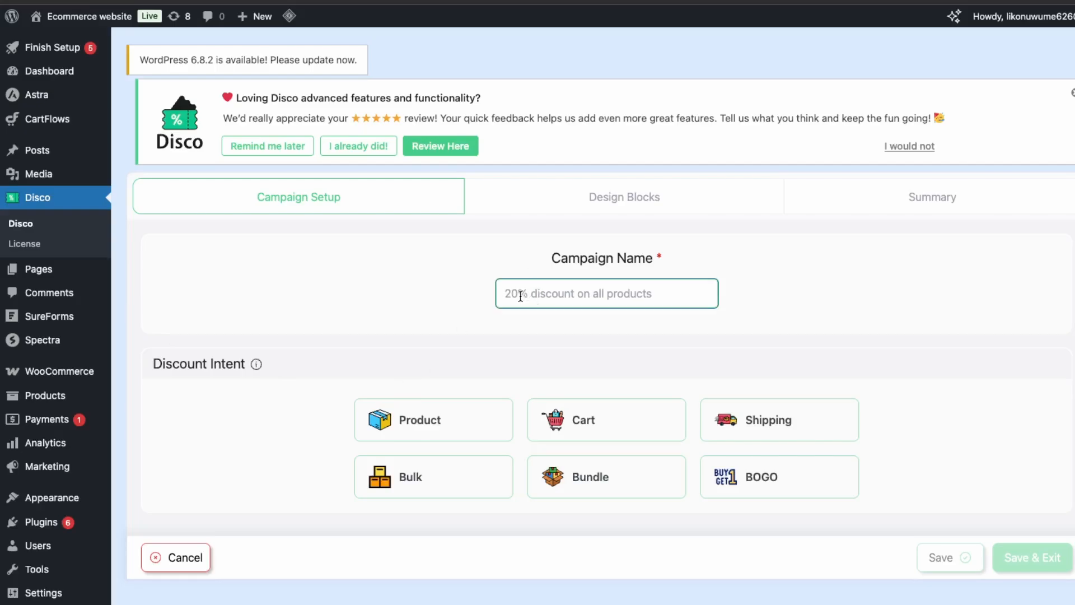
type("20% of")
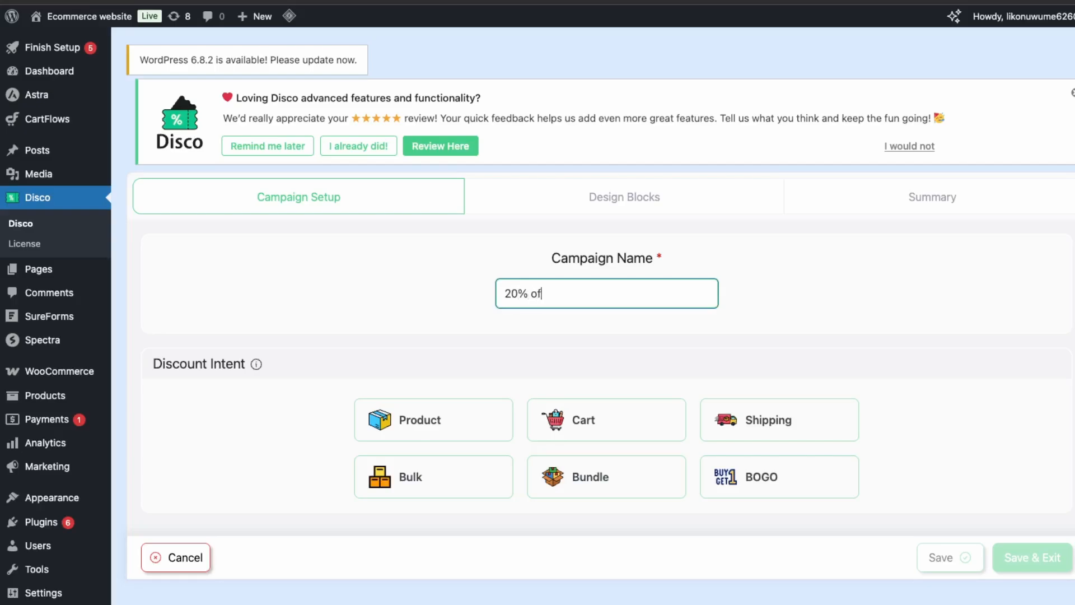
type("f all products")
left_click(447, 433)
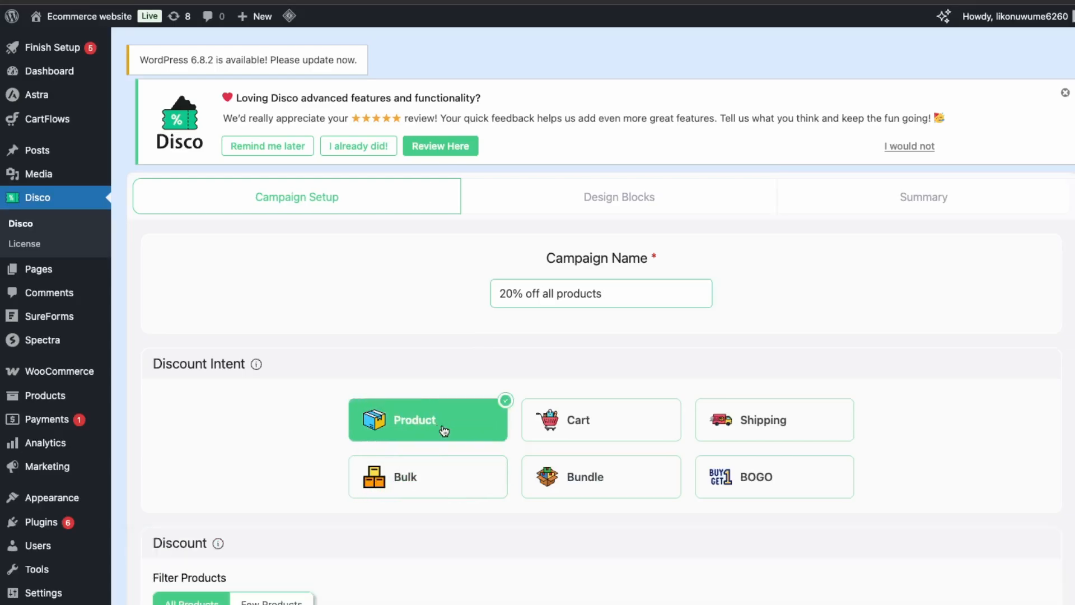
Set the product rule to a percentage discount with a value of 20
scroll(360, 575, "down", 2)
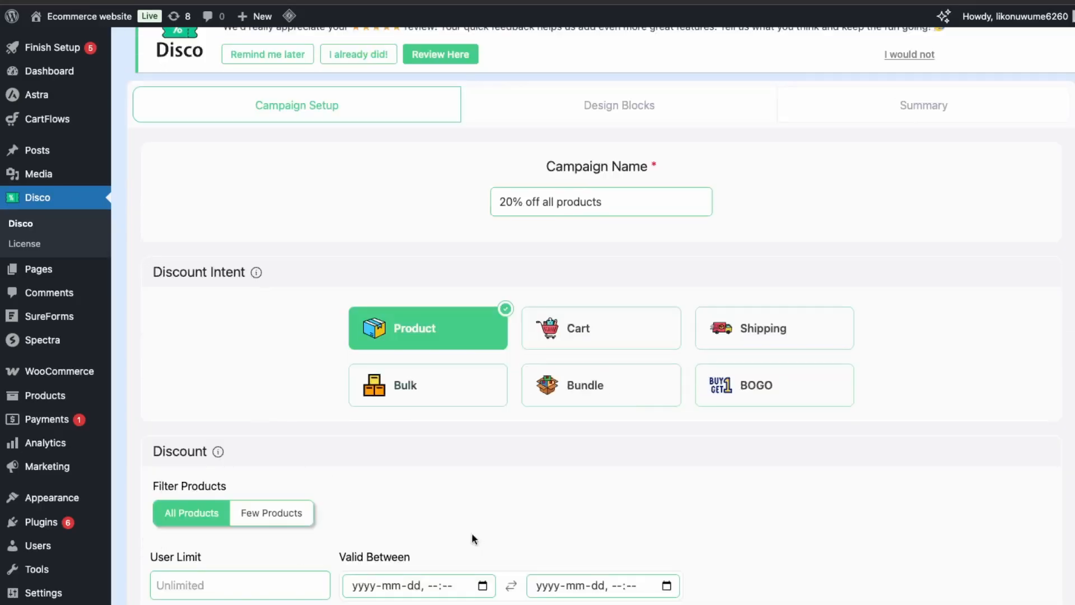
scroll(294, 552, "down", 5)
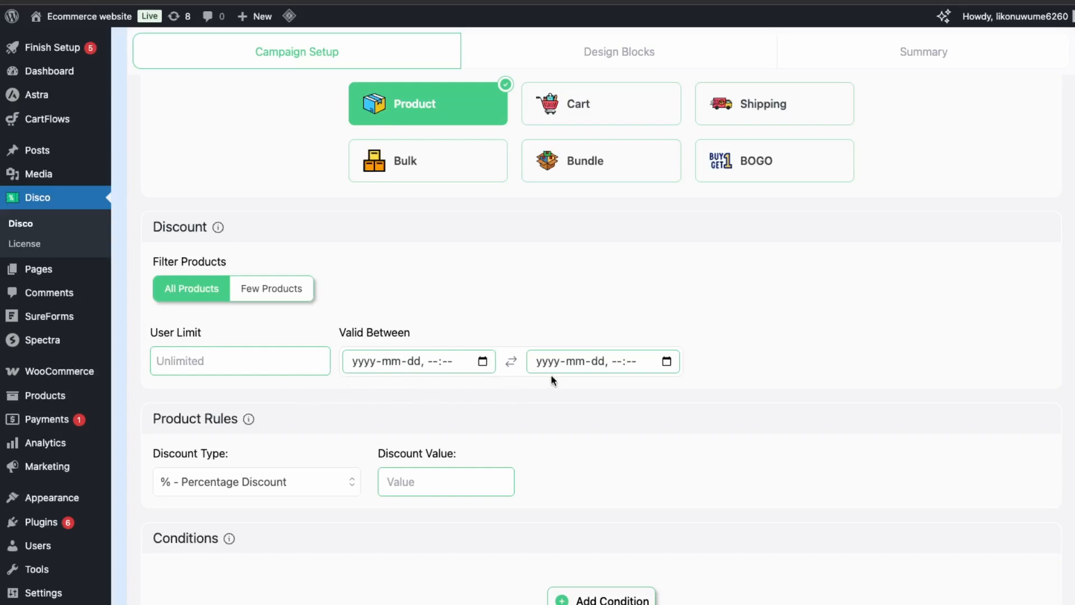
left_click(295, 484)
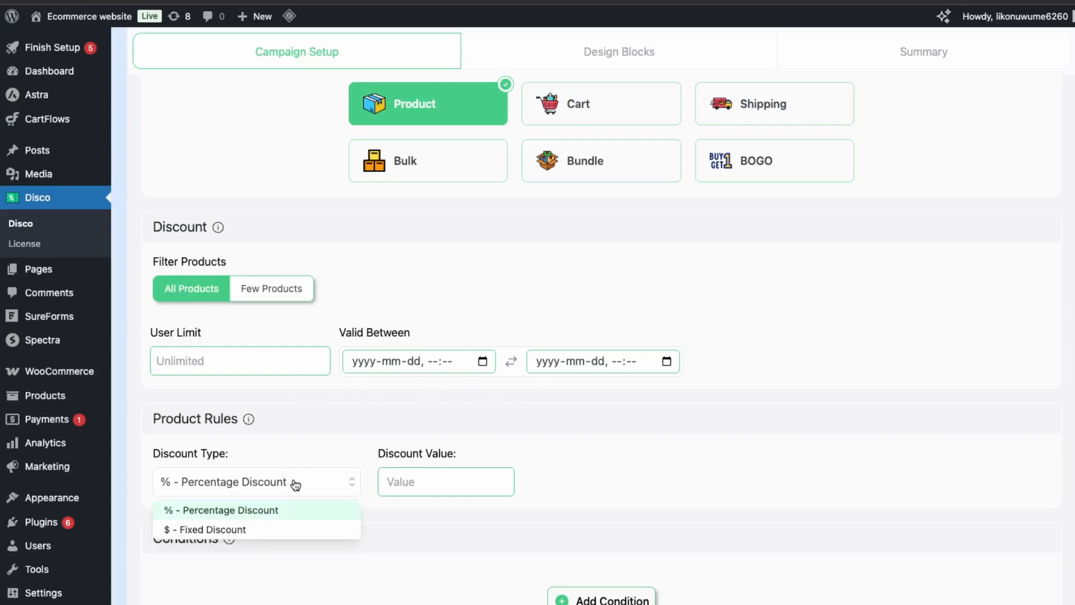
left_click(441, 485)
type("20")
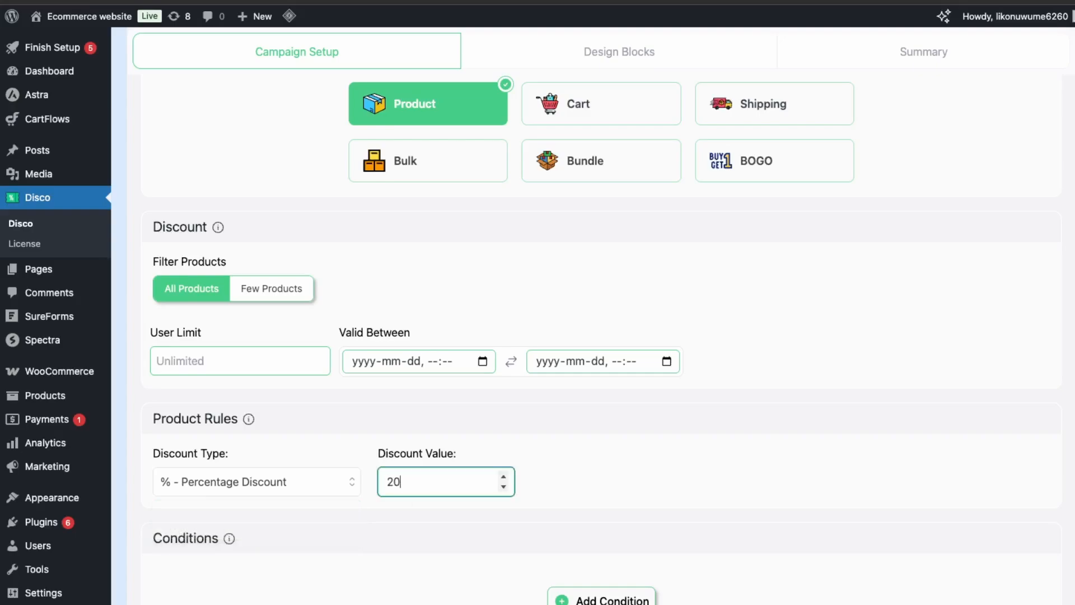
scroll(504, 493, "down", 2)
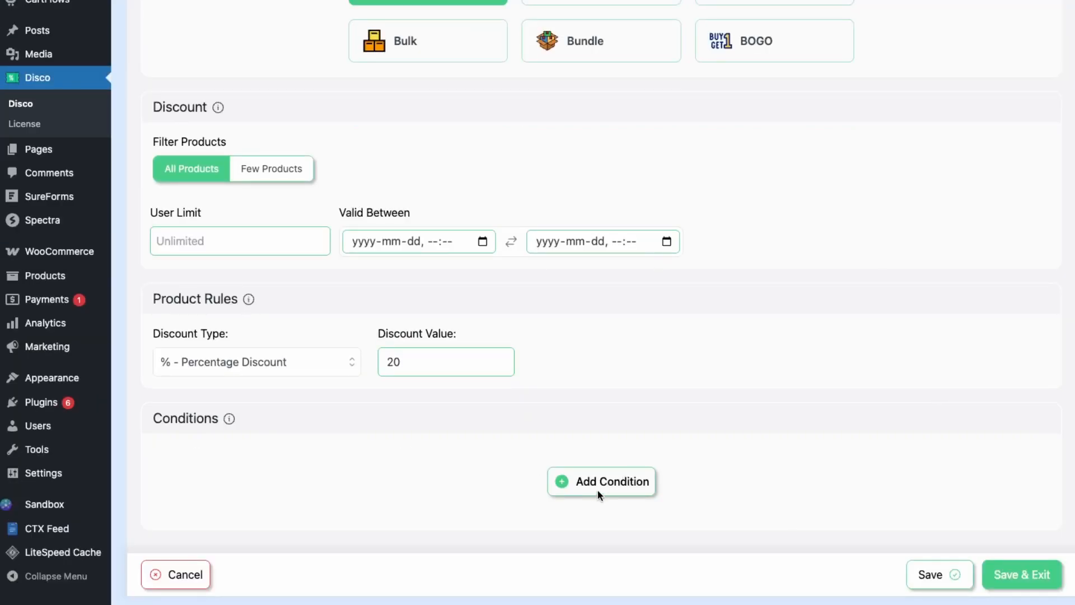
double_click(598, 483)
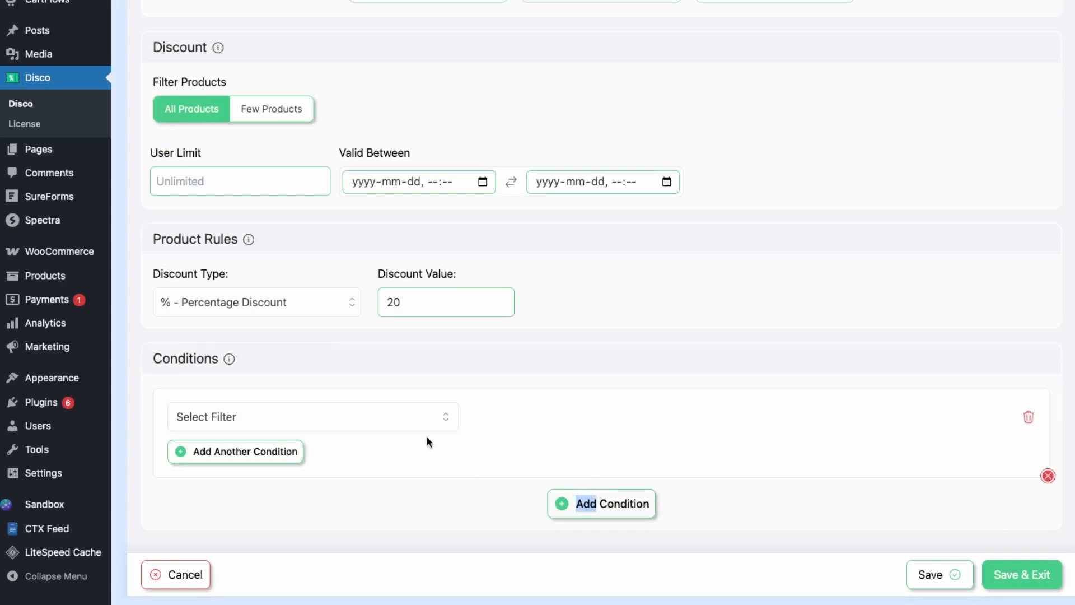
left_click(385, 418)
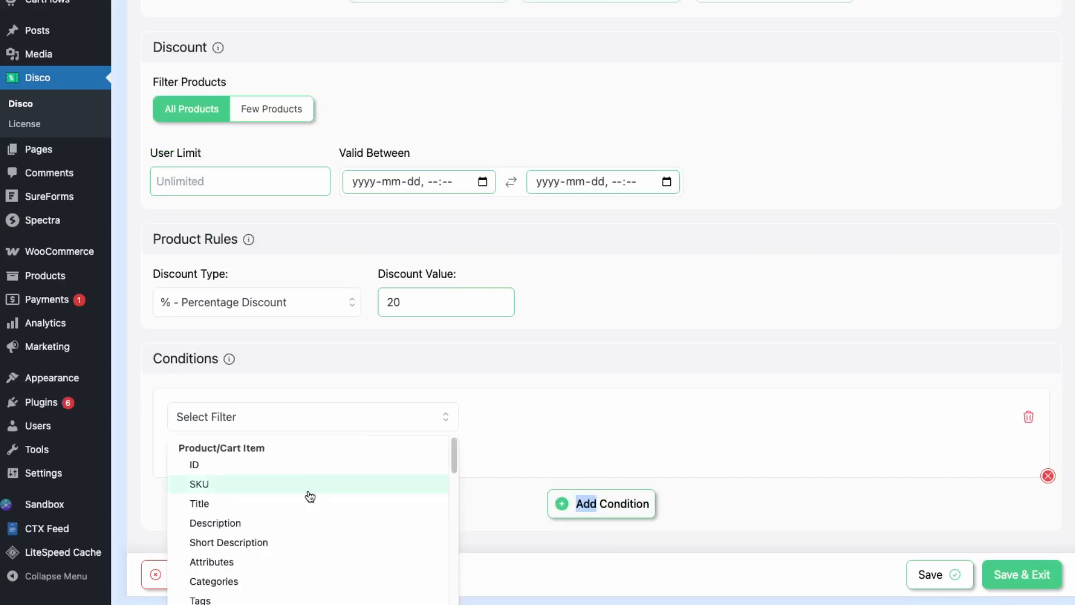
scroll(303, 507, "down", 2)
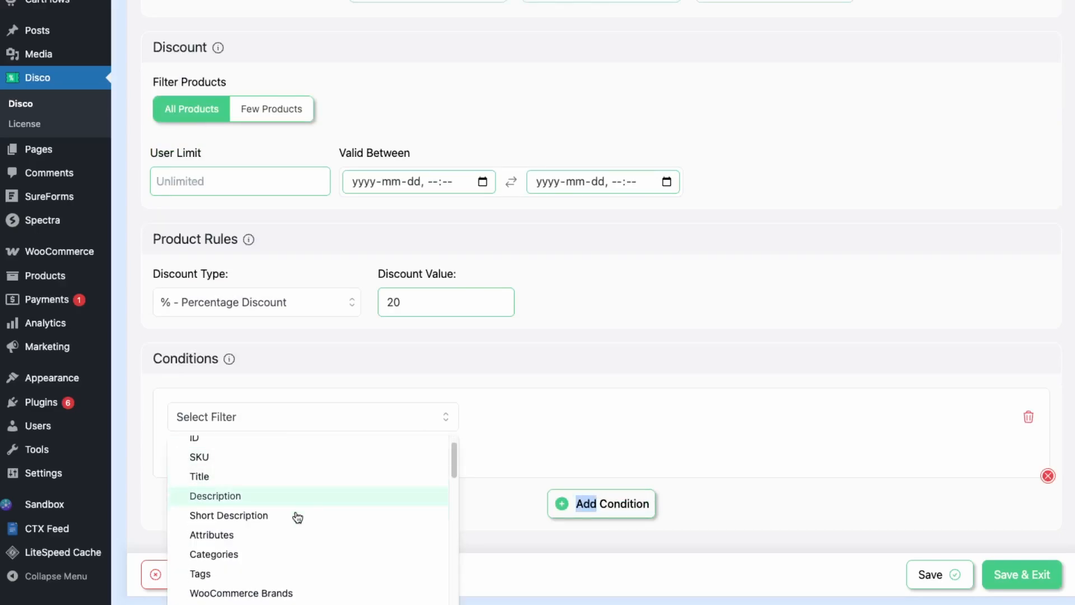
scroll(299, 517, "down", 1)
scroll(298, 516, "down", 3)
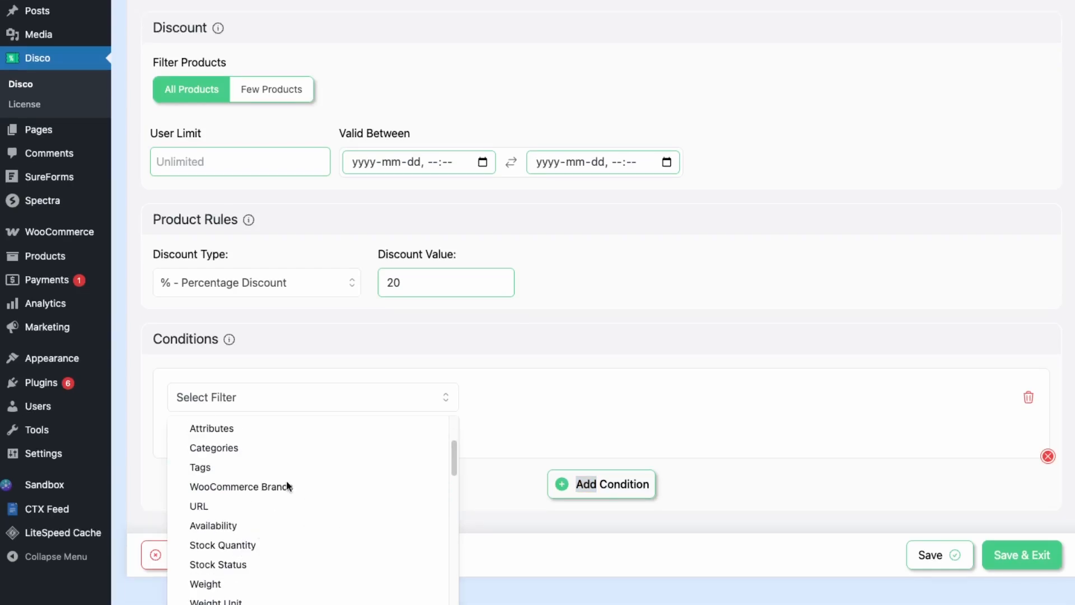
left_click(1030, 398)
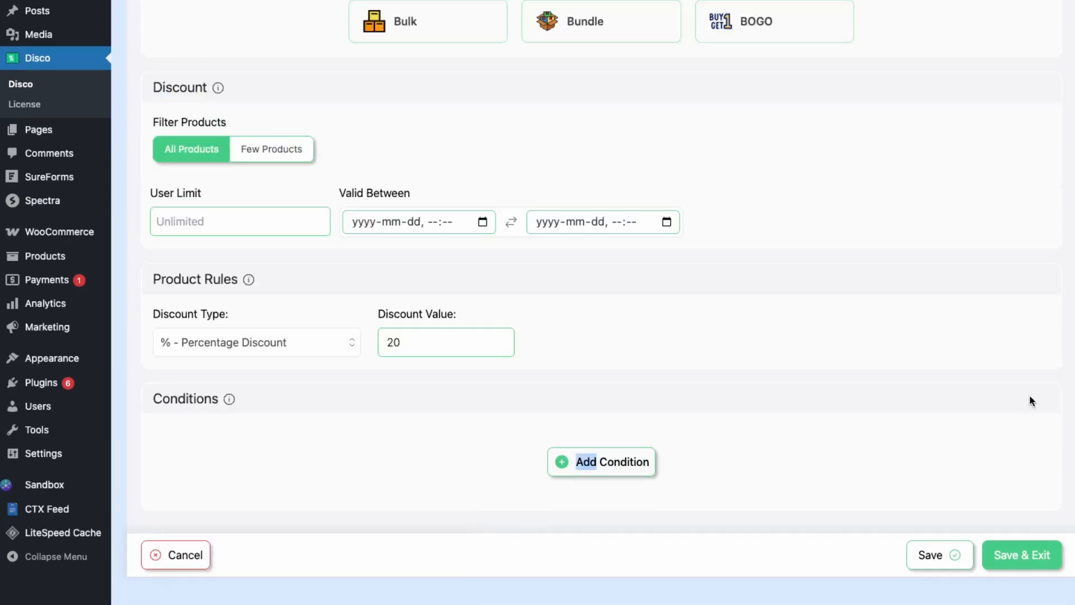
Save and exit the new product campaign, and switch off the Buy X Get X campaign
left_click(1024, 561)
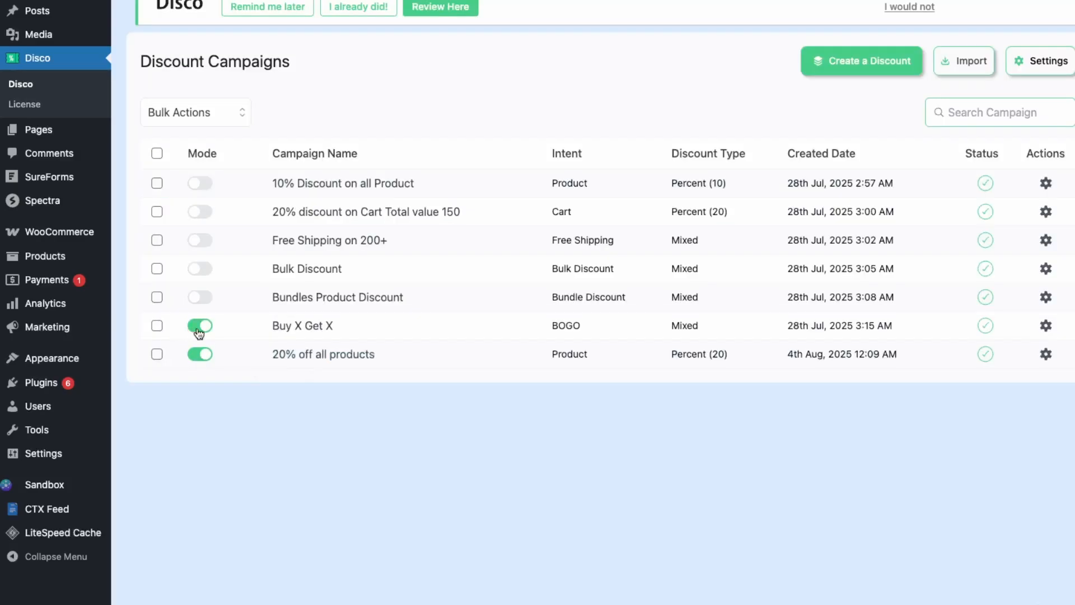
left_click(204, 326)
left_click(871, 67)
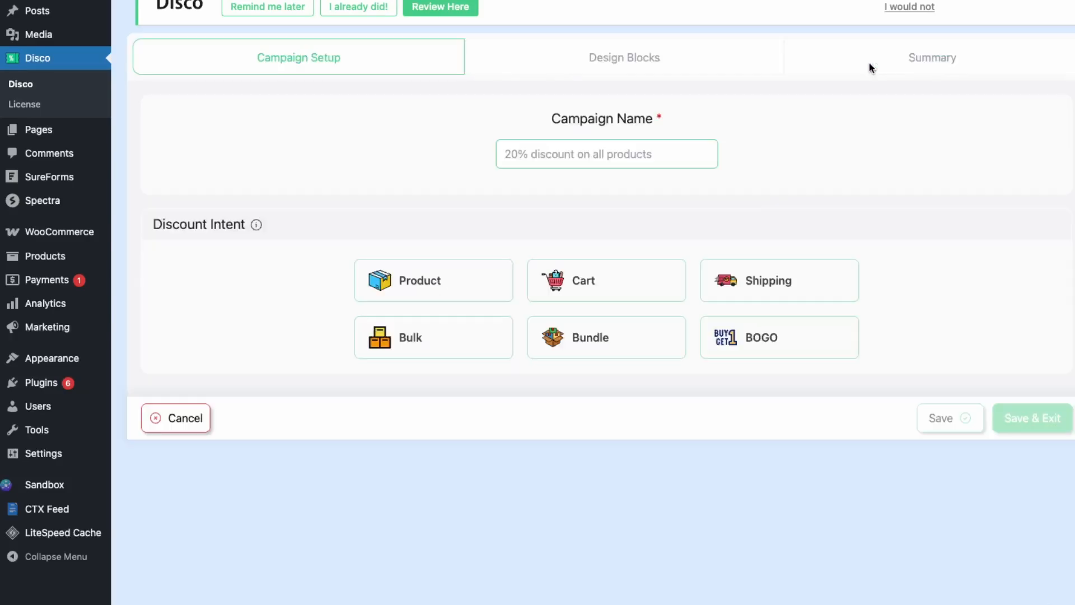
left_click(585, 291)
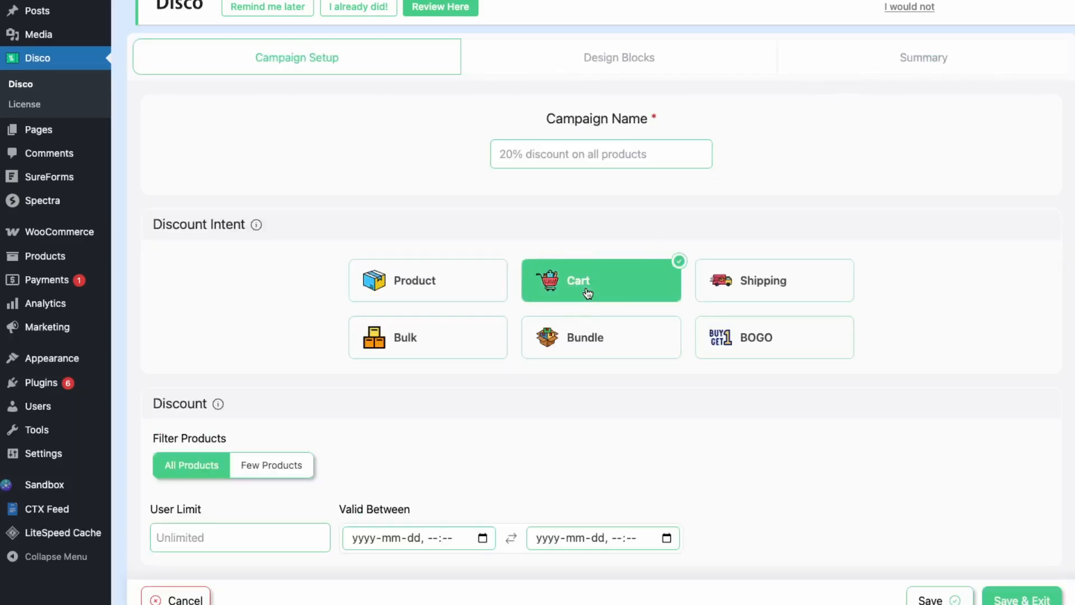
left_click(566, 154)
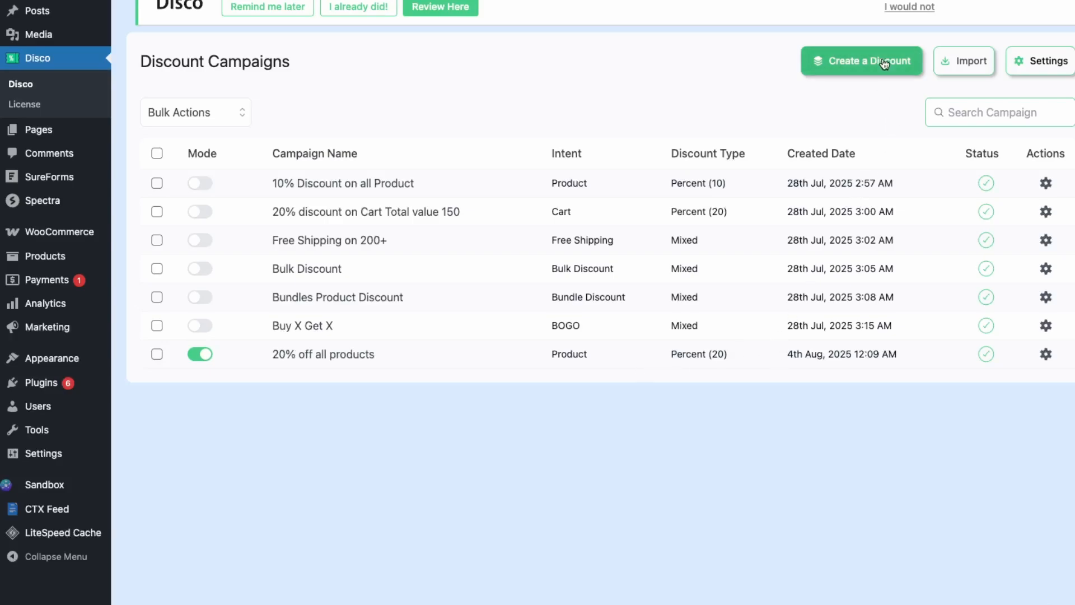
Create a new discount campaign with the Cart intent and name it "10%offcart"
left_click(834, 60)
left_click(624, 280)
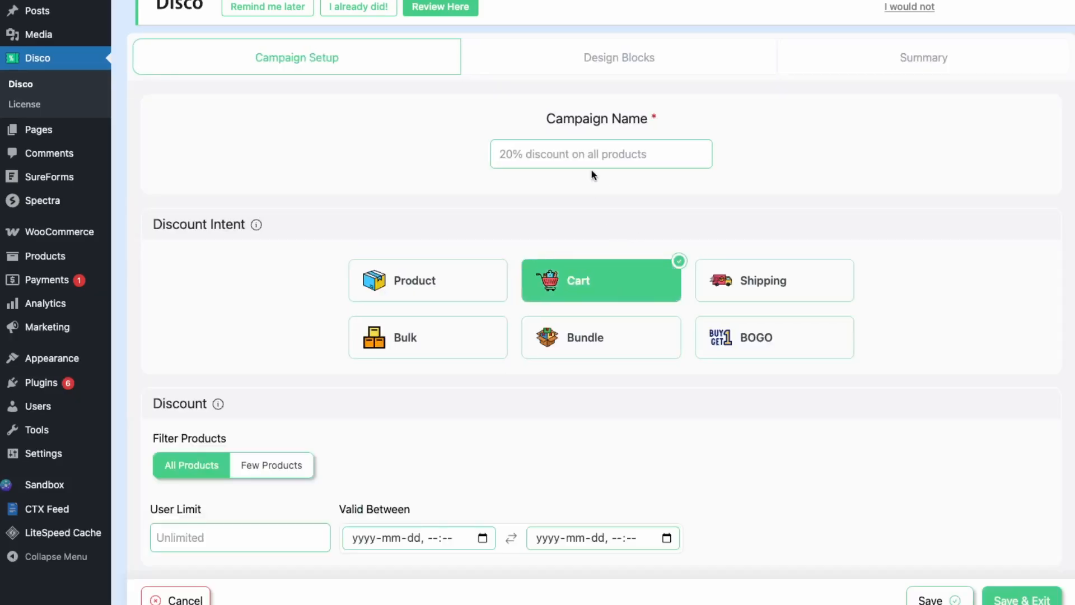
type("10%offcart")
Set the cart rule to a percentage discount with a value of 10 and the label "10%off"
scroll(468, 395, "down", 3)
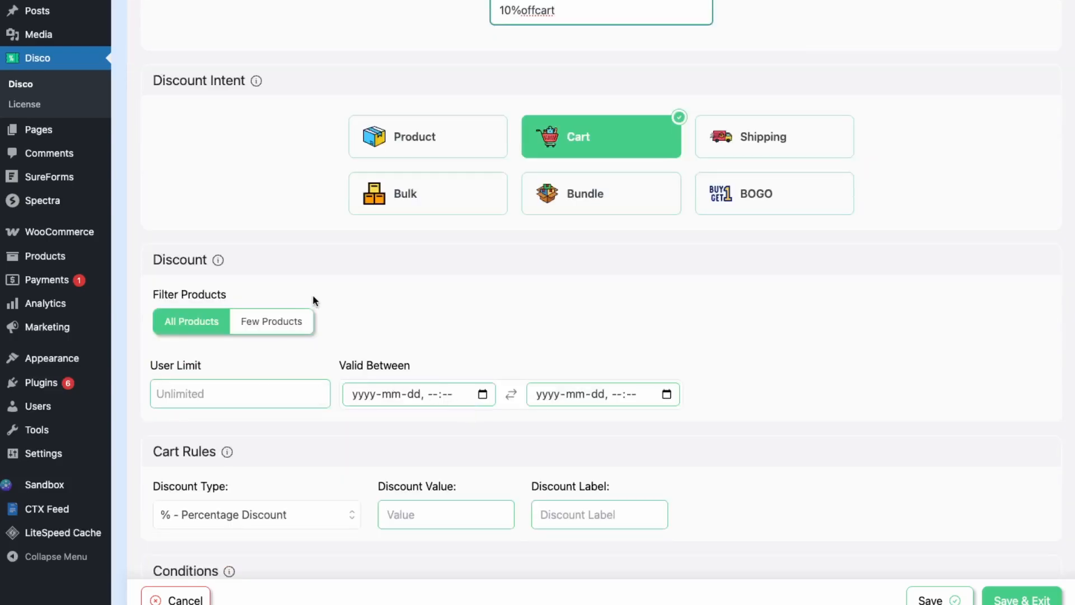
scroll(292, 369, "down", 3)
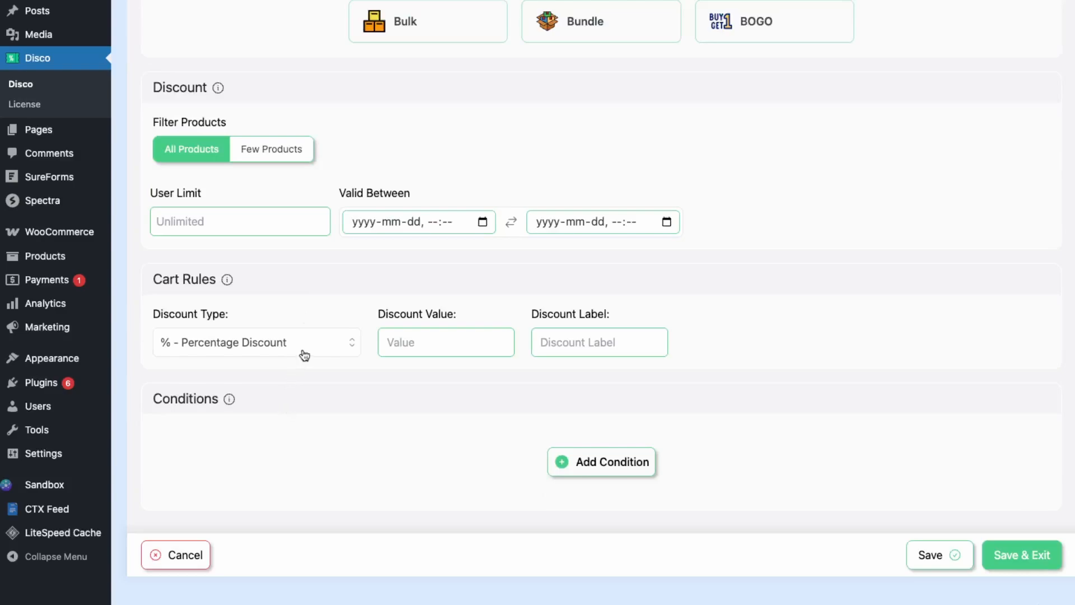
left_click(289, 351)
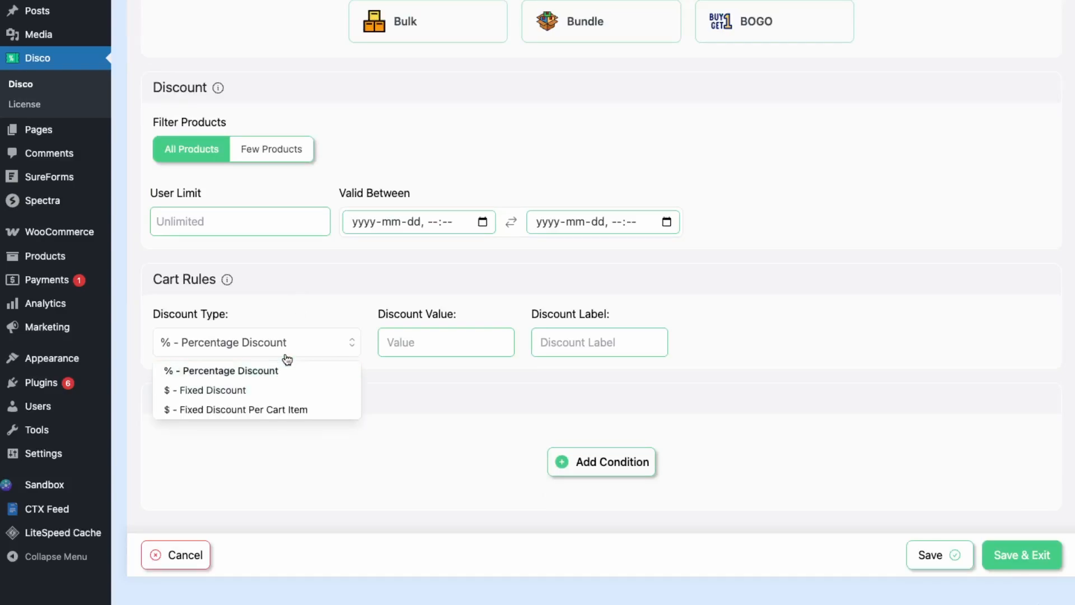
left_click(283, 371)
left_click(435, 349)
type("10")
key("Tab")
type("10%off")
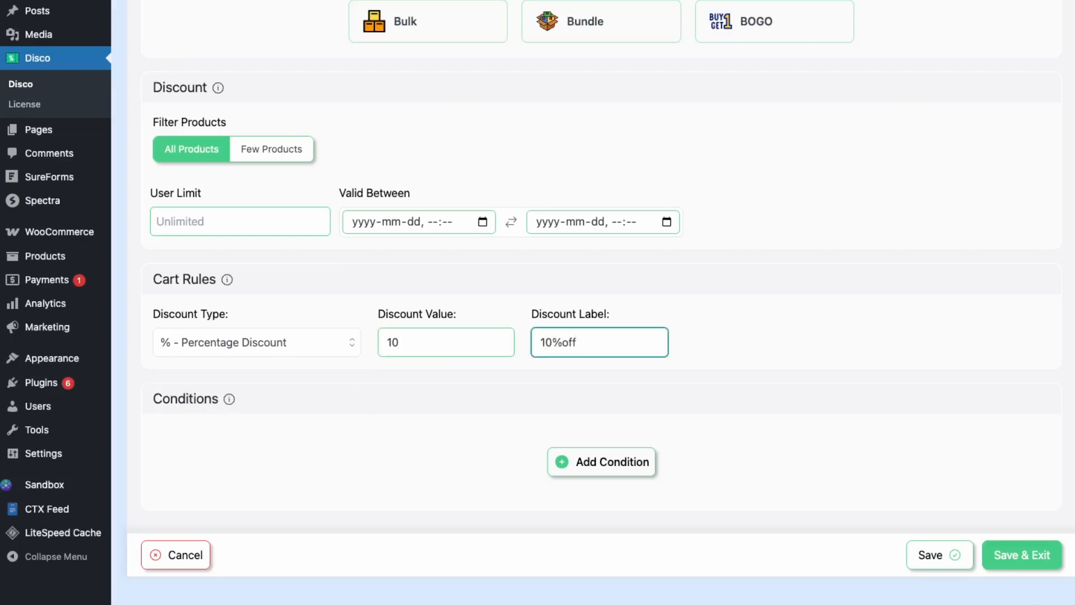
Add a condition to the 10%offcart campaign that filters by Cart Subtotal
left_click(610, 473)
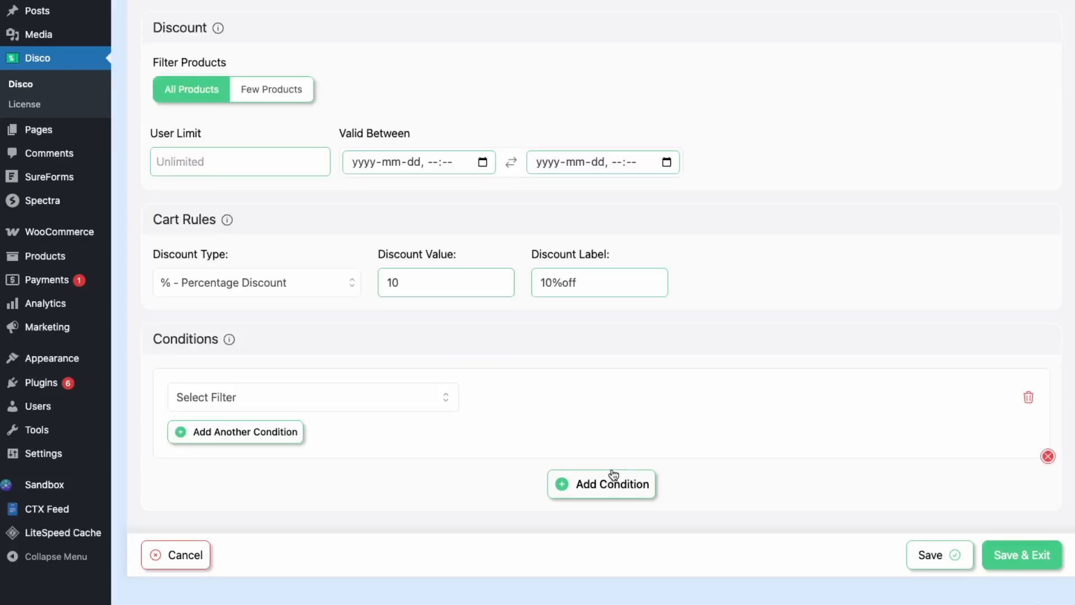
left_click(363, 398)
scroll(346, 505, "down", 5)
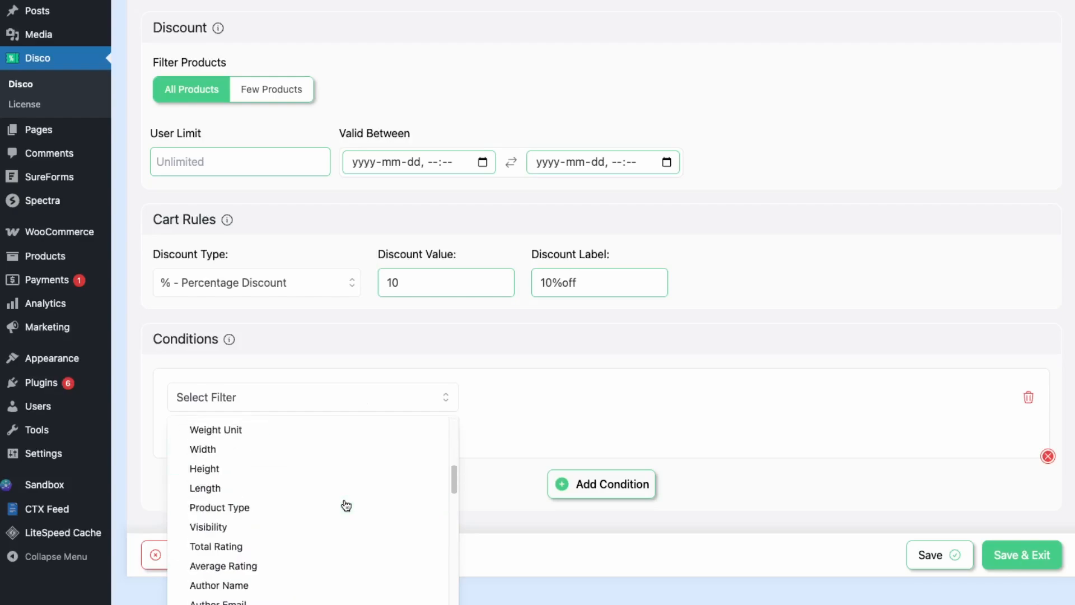
scroll(346, 506, "down", 5)
scroll(346, 504, "down", 5)
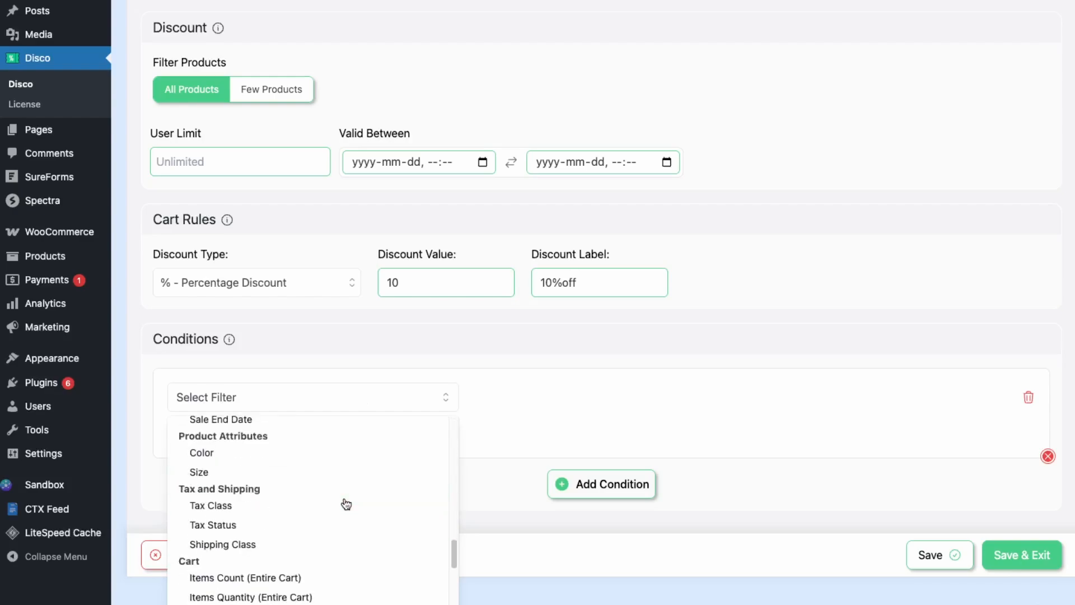
scroll(347, 504, "down", 2)
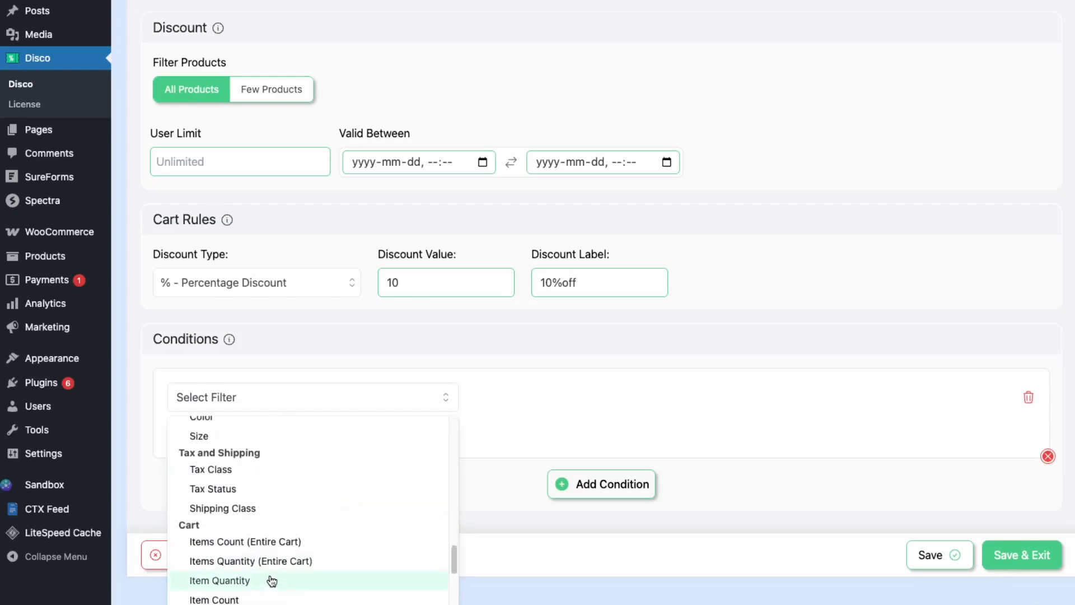
scroll(272, 580, "down", 3)
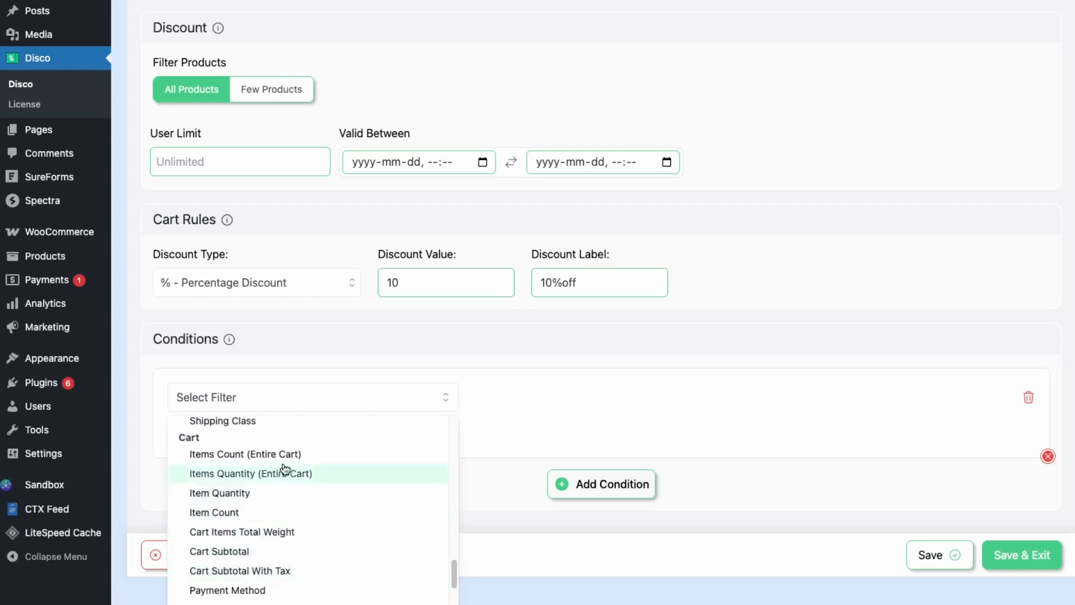
scroll(287, 466, "down", 4)
scroll(285, 470, "up", 1)
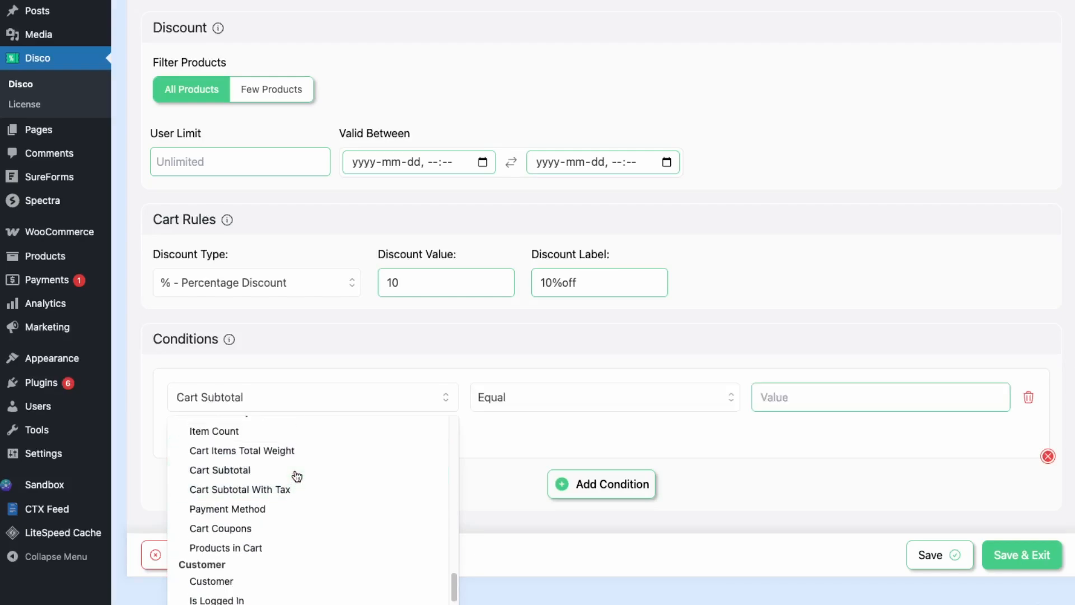
left_click(296, 472)
Set the Cart Subtotal condition to Greater Than or Equal 100, and save and exit the cart campaign
left_click(643, 392)
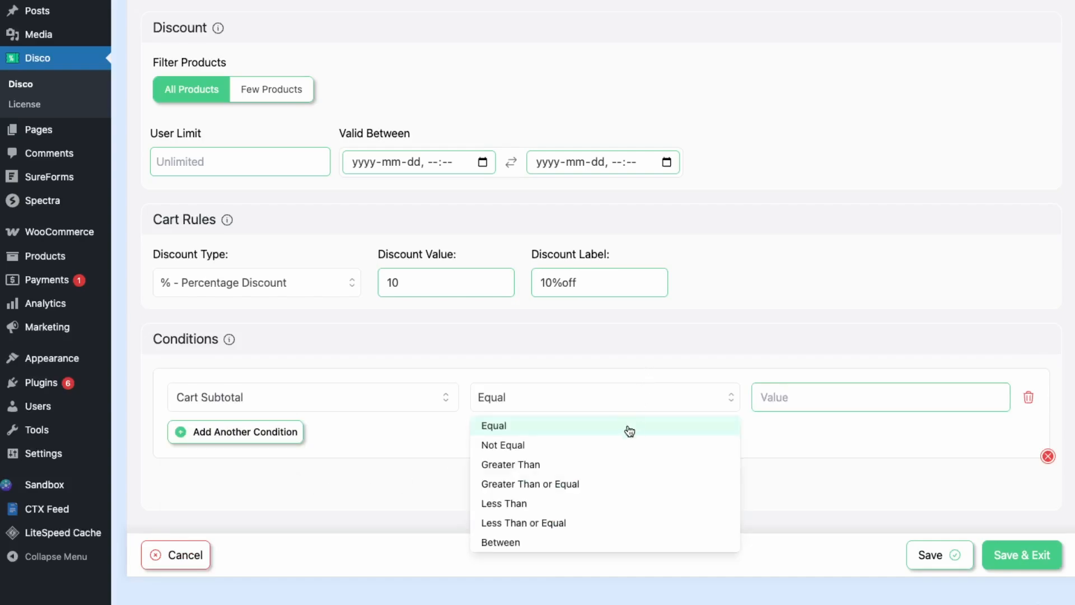
left_click(603, 484)
left_click(771, 399)
type("100")
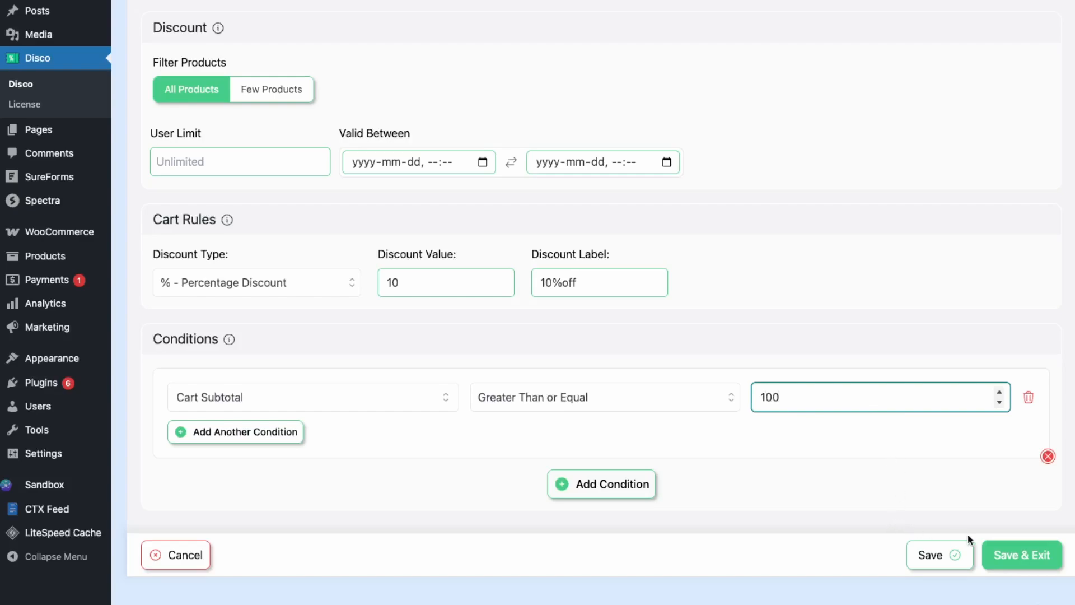
left_click(950, 562)
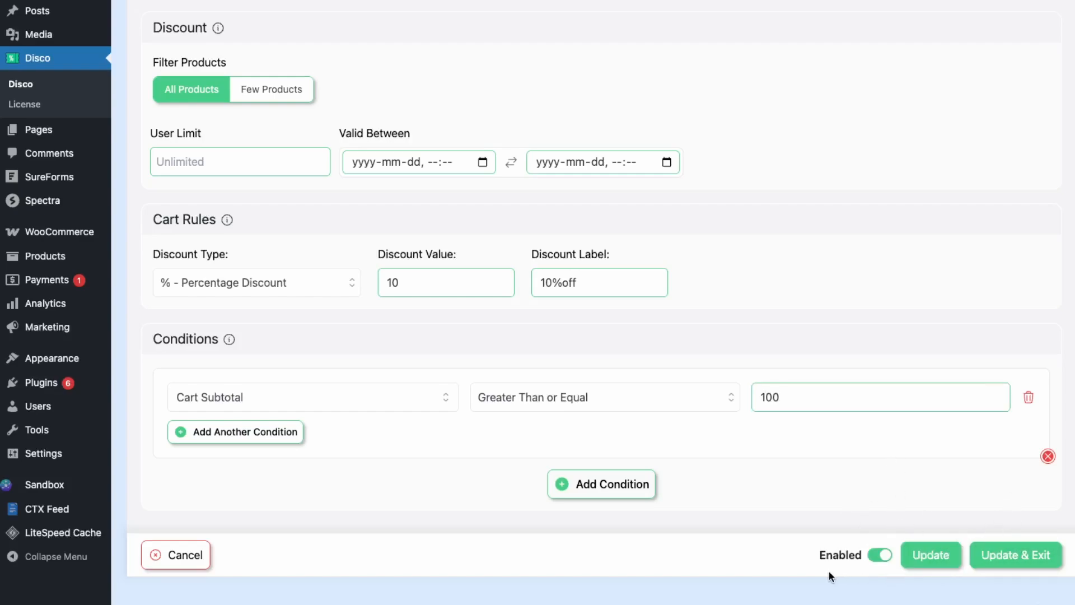
left_click(1006, 558)
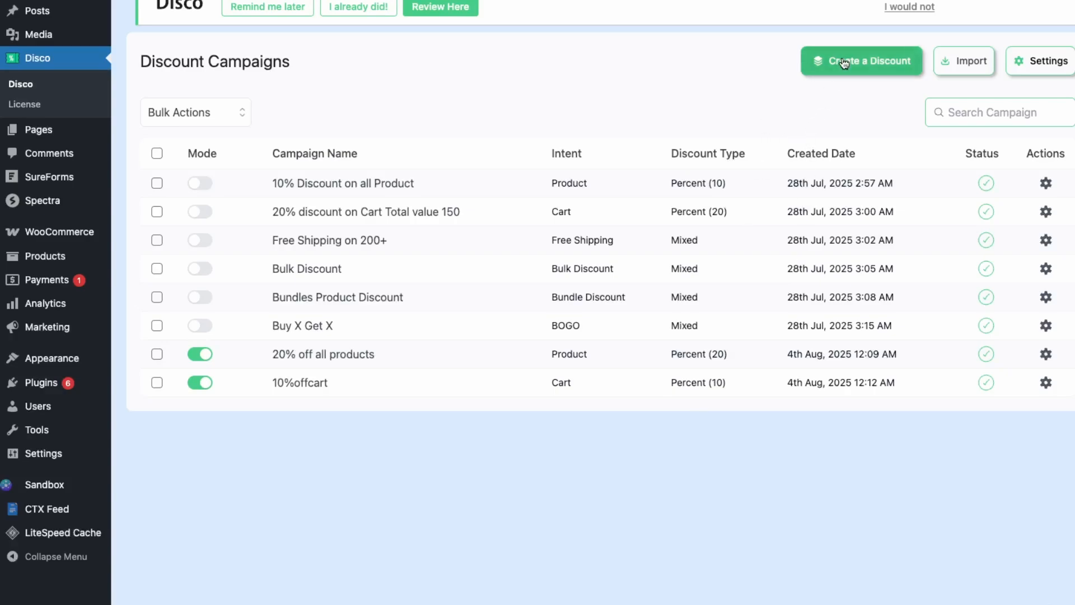
Create a new discount campaign with the Bulk intent and name it "buy5get20%off"
left_click(862, 61)
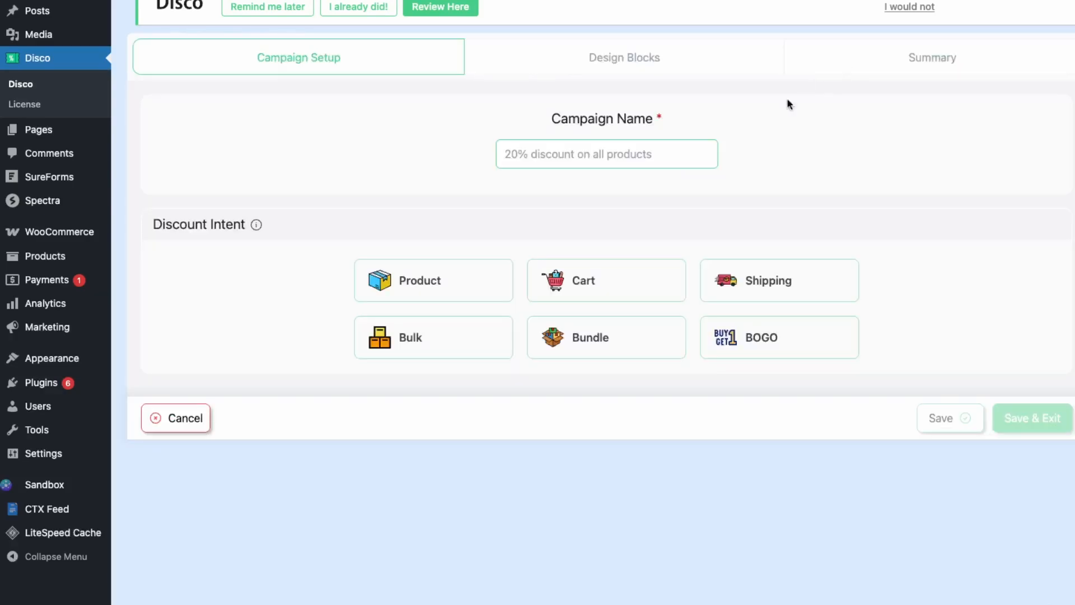
left_click(446, 347)
left_click(593, 156)
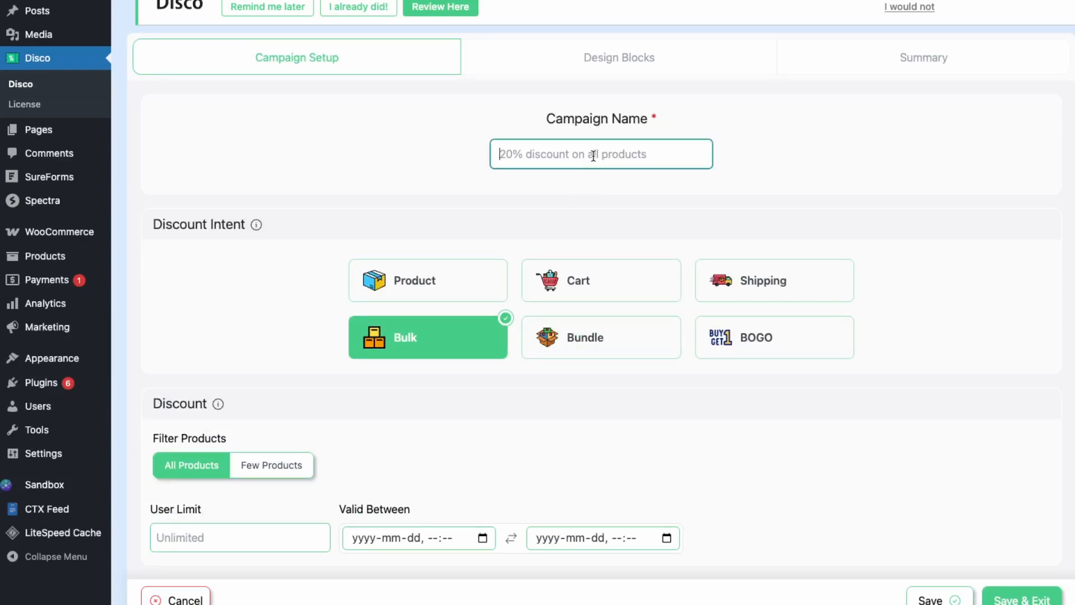
type("buy5get 2")
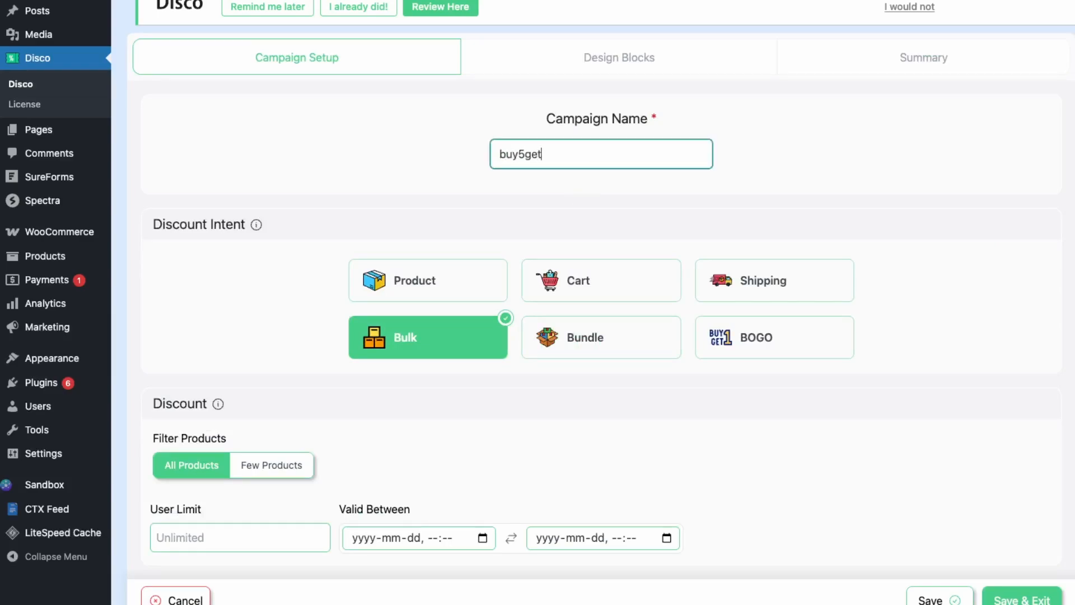
key("BackSpace")
key("BackSpace")
type("20")
Limit the bulk discount to a few products: DNK Blue Tshirt, DNK Purple Tshirt and Green Tshirt
scroll(280, 180, "down", 4)
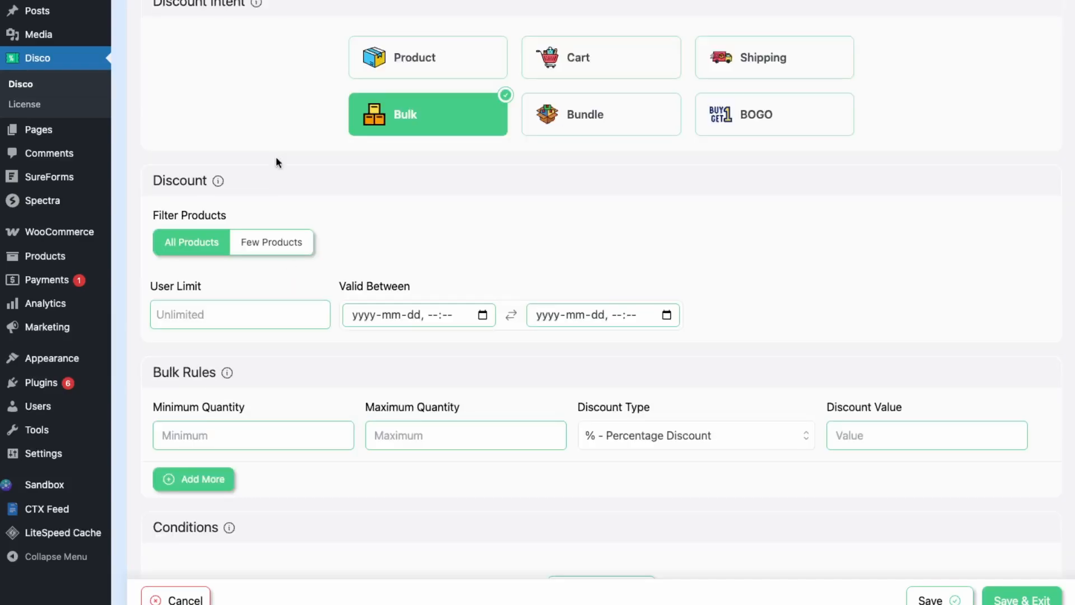
left_click(270, 243)
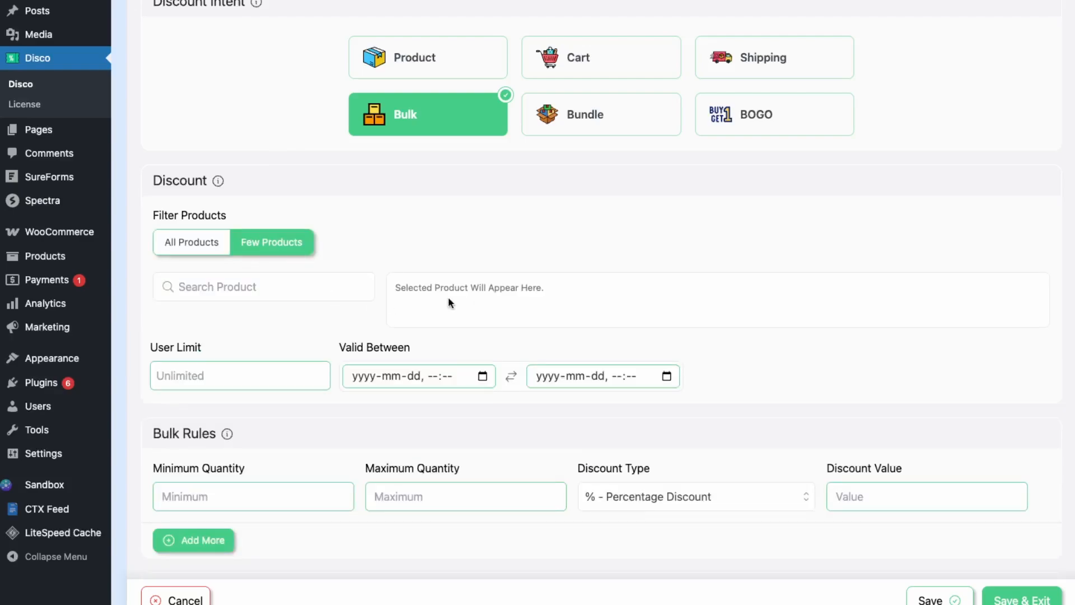
left_click(321, 286)
type("shirt")
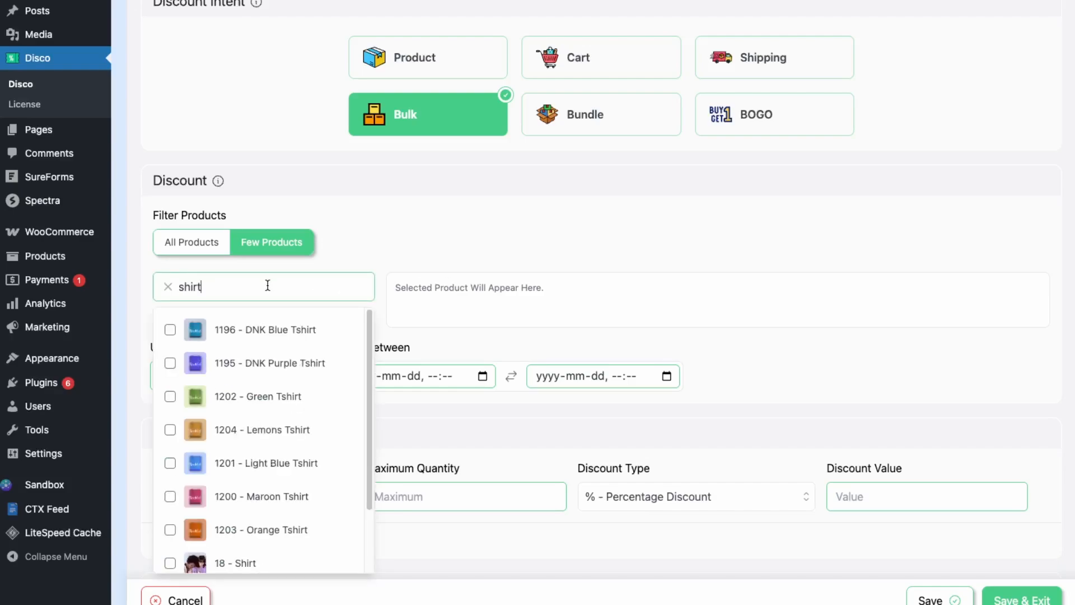
left_click(170, 329)
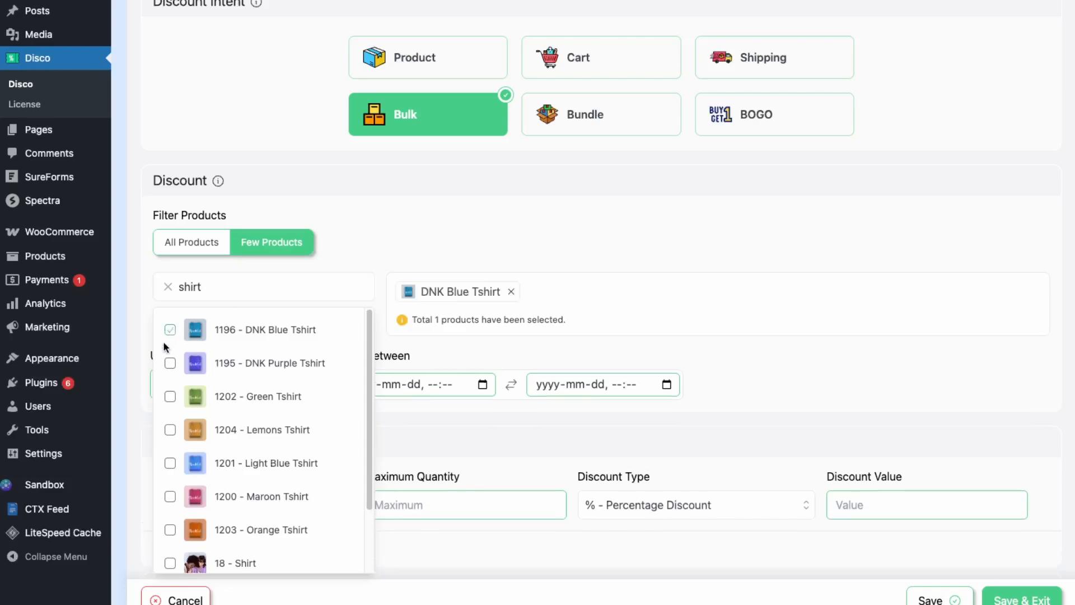
left_click(171, 364)
left_click(174, 398)
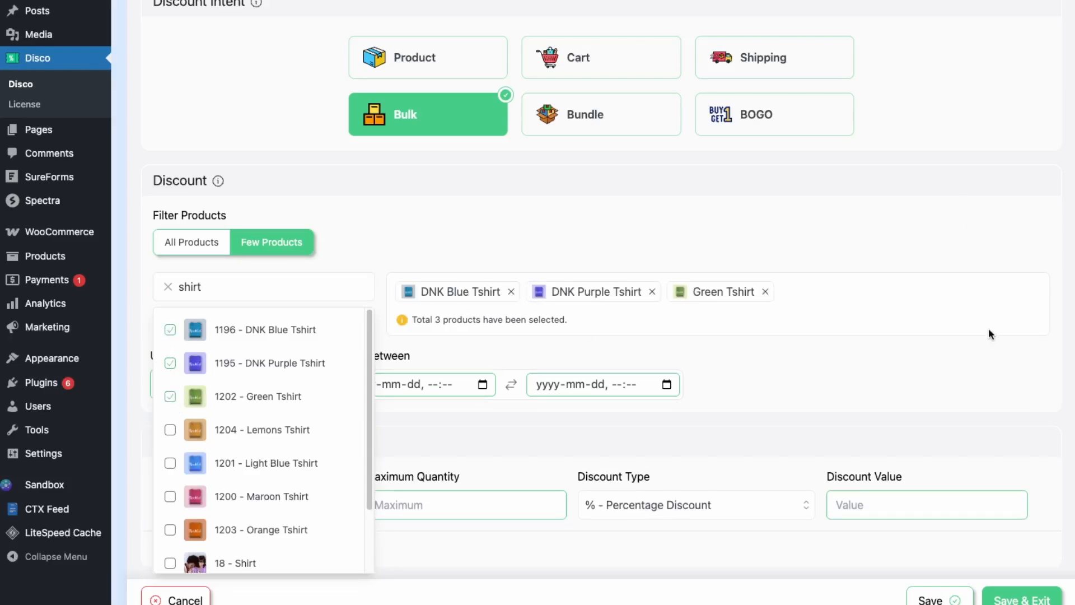
left_click(865, 376)
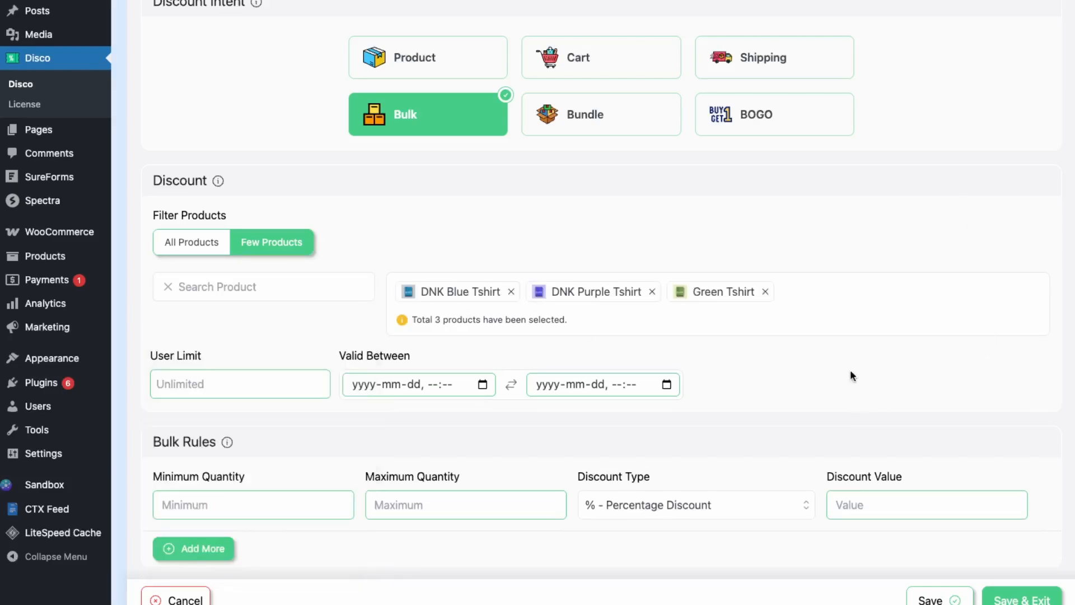
Set the bulk rule to a minimum quantity of 5 with a 20 percent discount, and save and exit the campaign
left_click(257, 507)
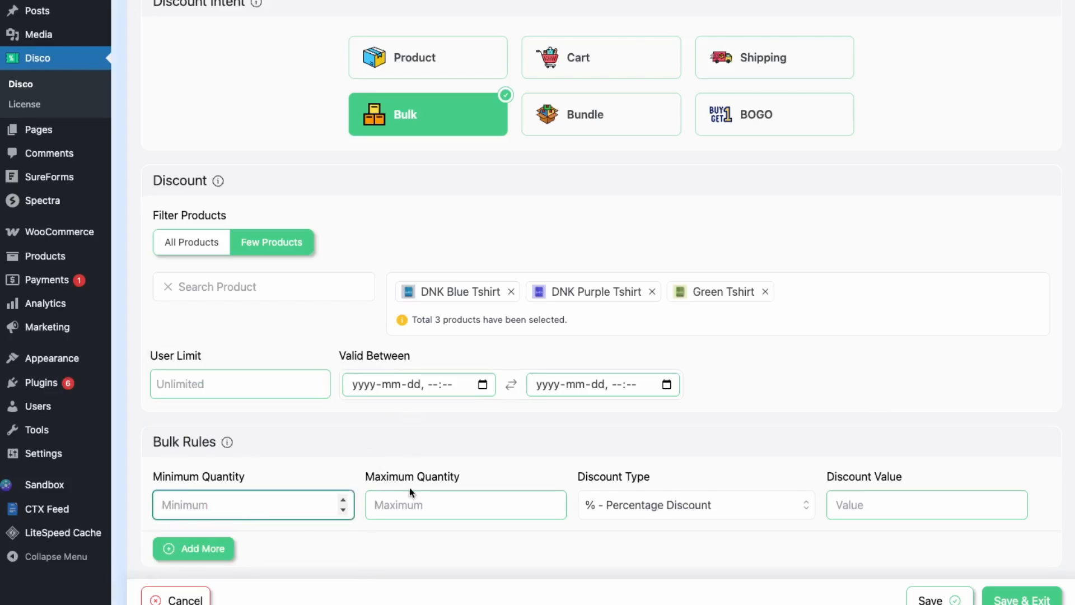
type("5")
left_click(871, 506)
scroll(790, 379, "down", 2)
type("20")
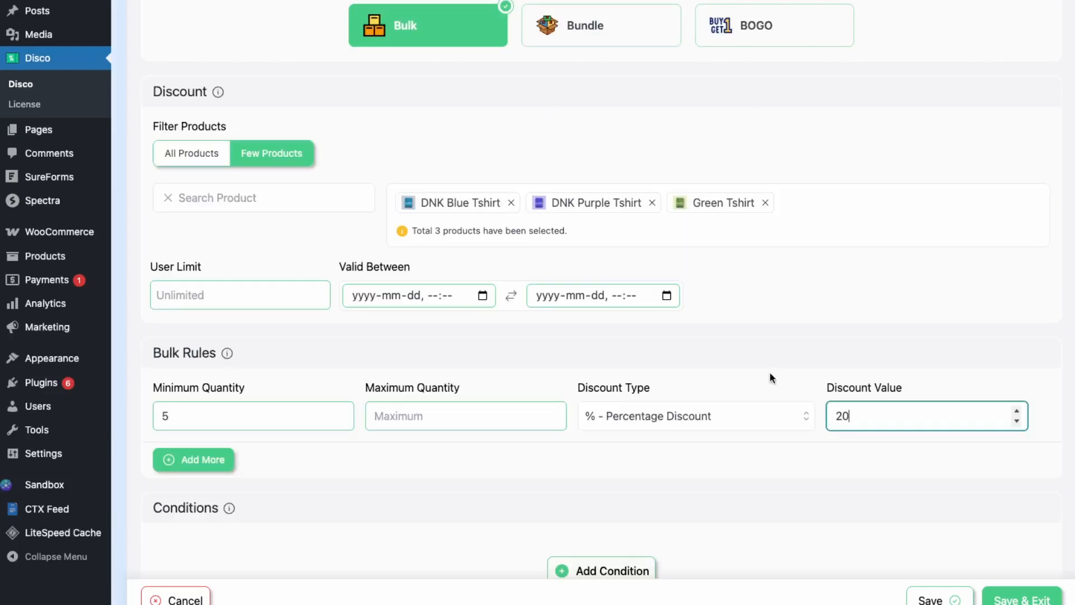
scroll(382, 484, "down", 1)
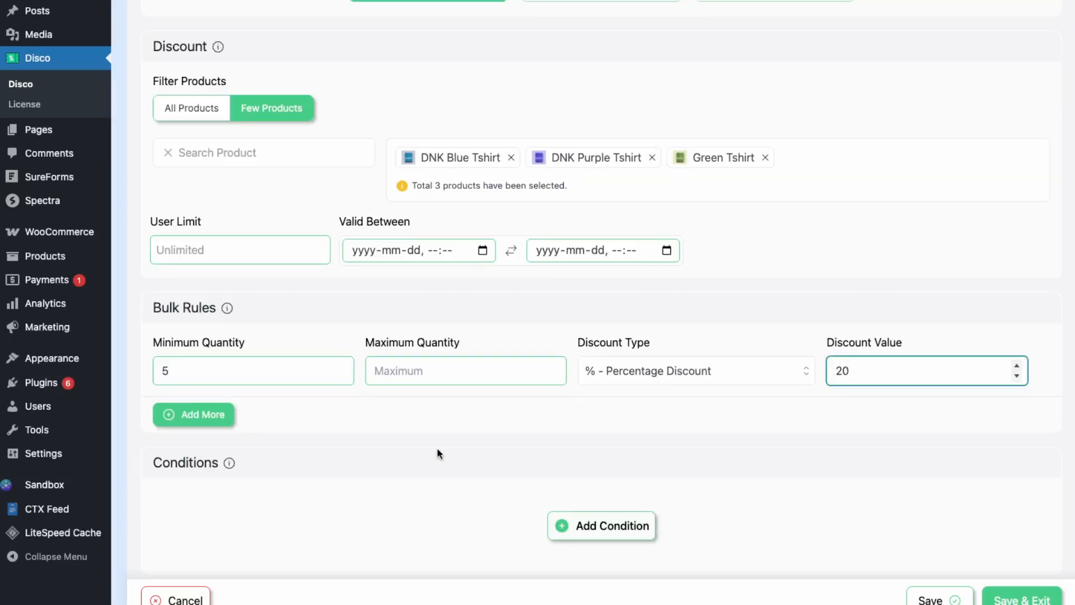
left_click(1016, 599)
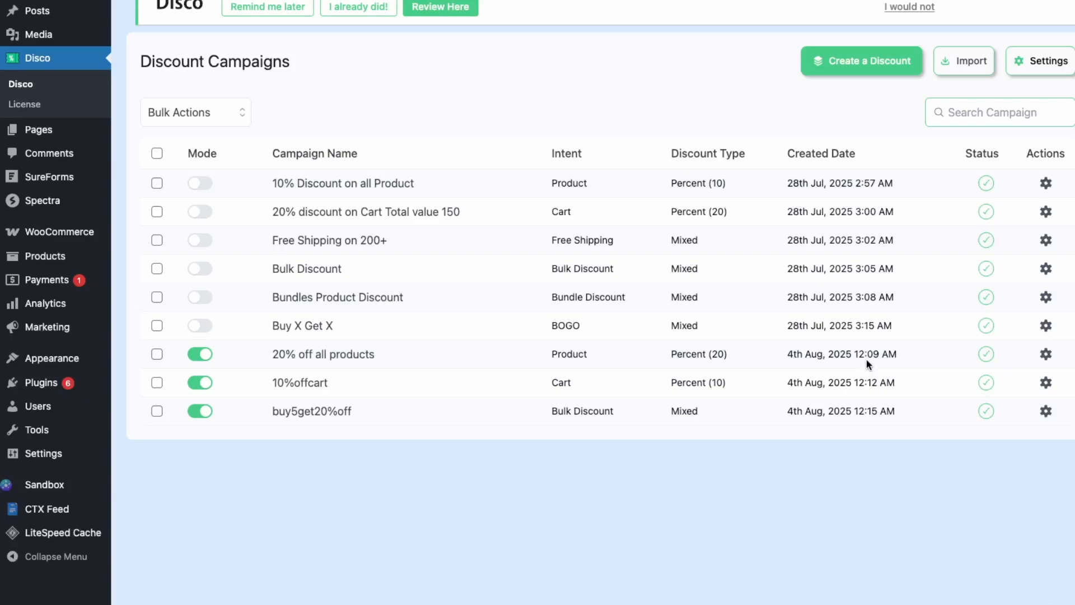
Create a new discount campaign with the Bundle intent and name it "bundledeal"
left_click(863, 63)
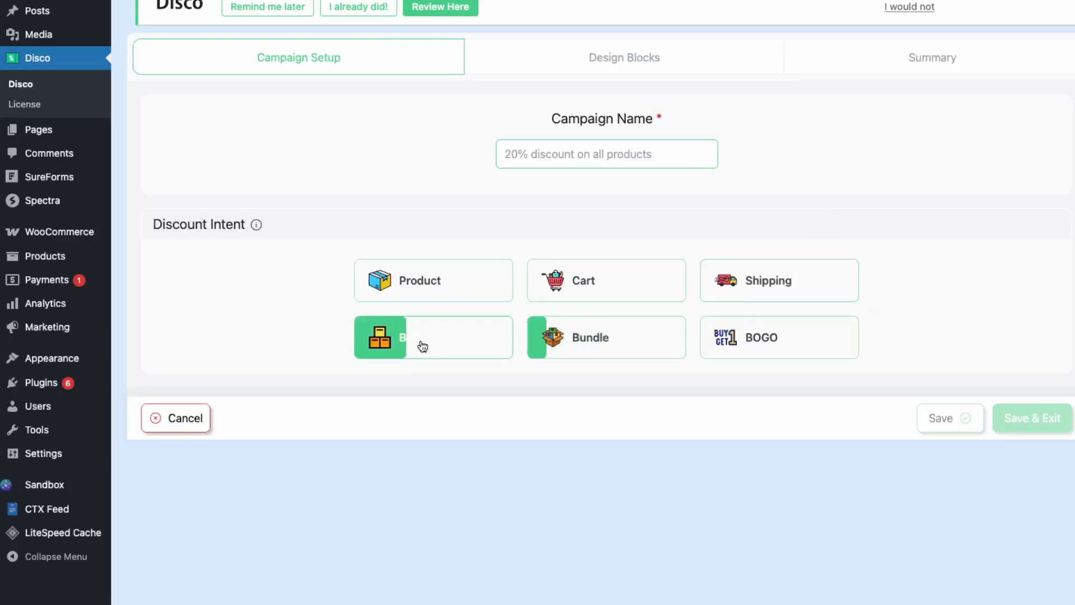
left_click(608, 351)
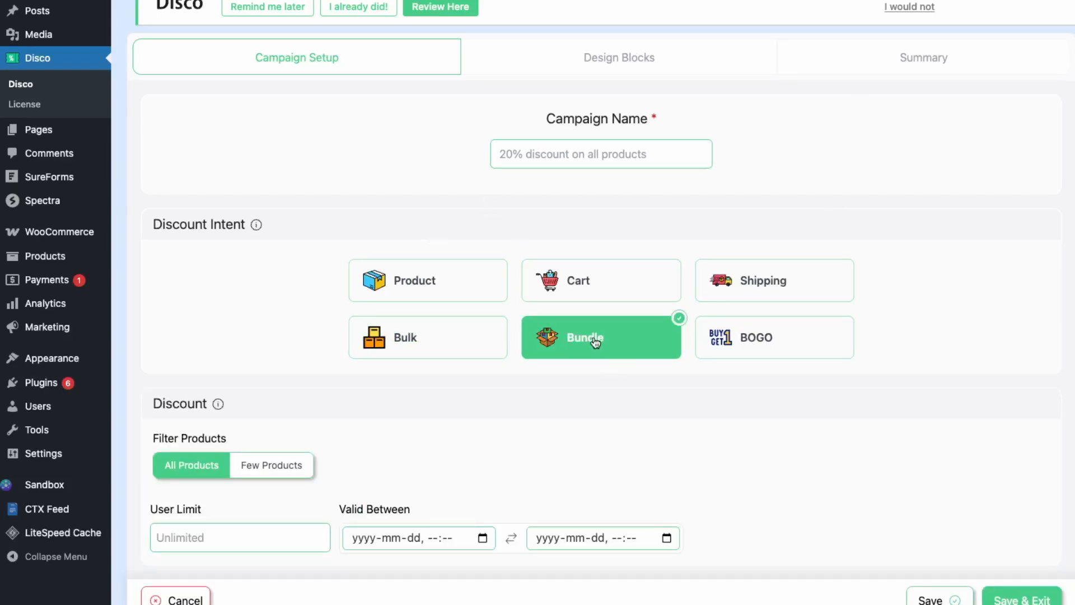
left_click(551, 157)
type("bundledeal")
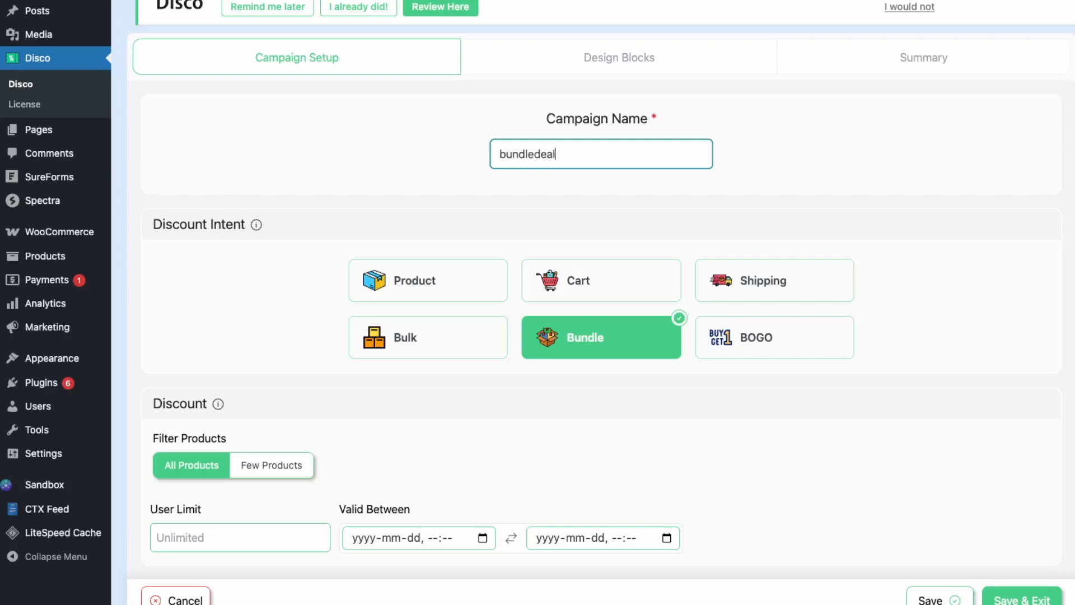
Limit the bundle discount to the DNK Blue, DNK Purple, Green, Lemons and Light Blue Tshirt products
scroll(234, 303, "down", 3)
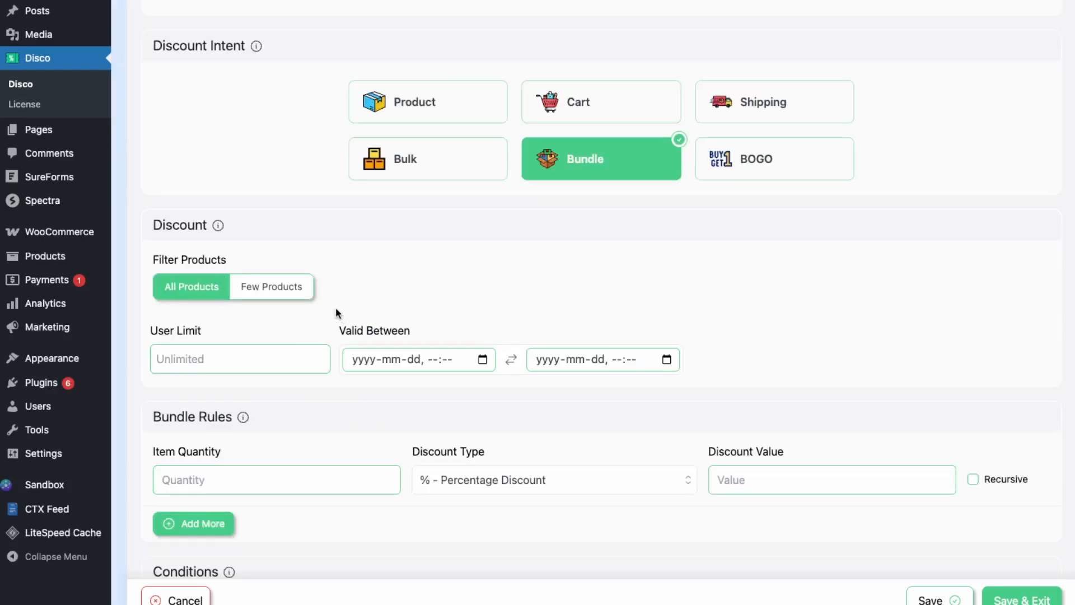
left_click(286, 295)
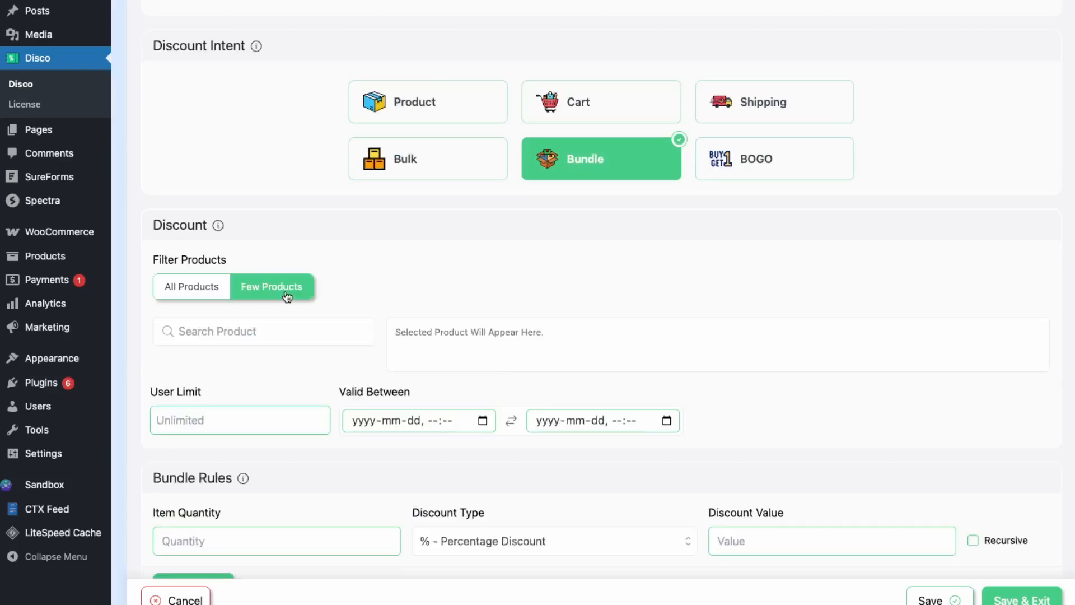
left_click(292, 334)
type("tshirt")
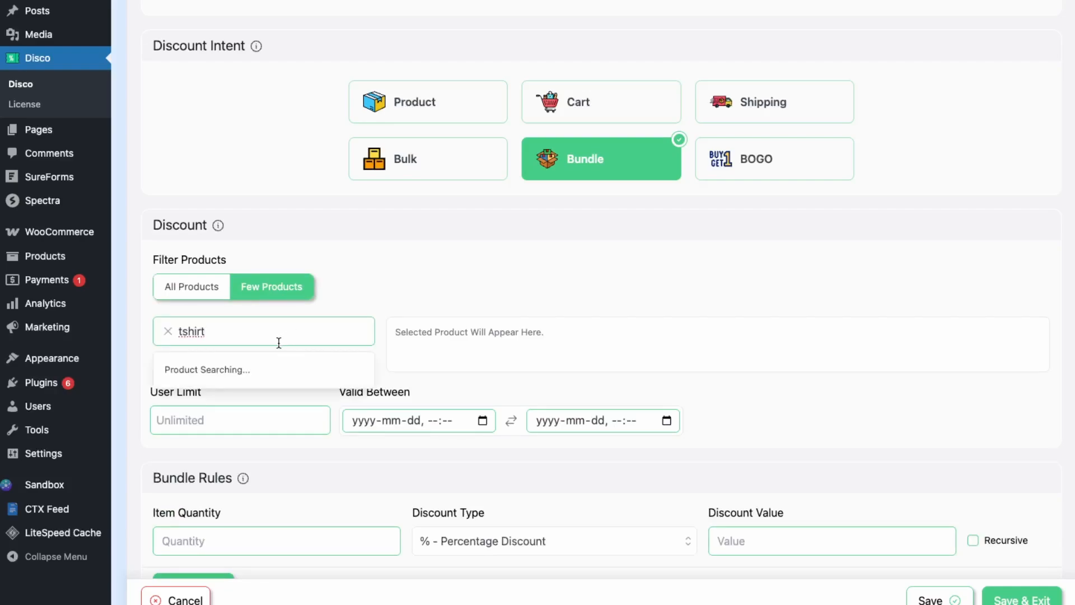
left_click(169, 374)
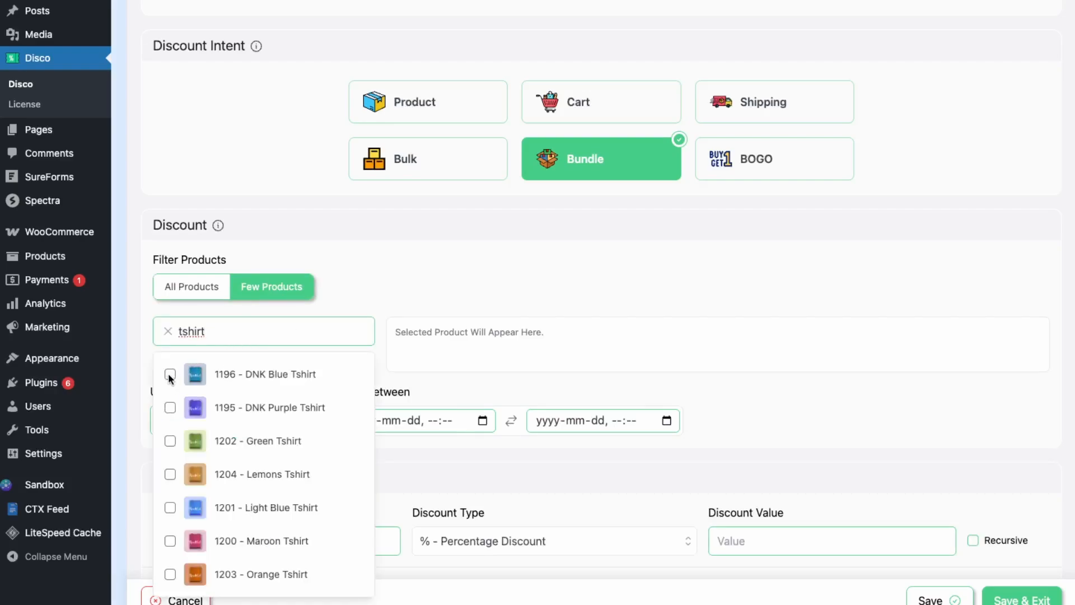
left_click(169, 408)
left_click(170, 441)
left_click(171, 474)
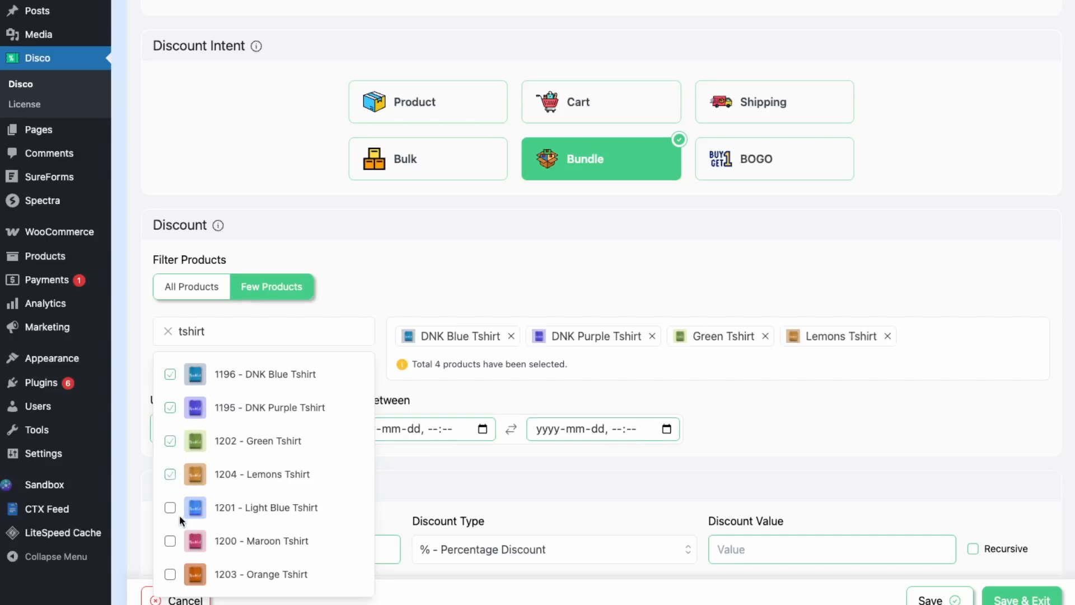
left_click(170, 508)
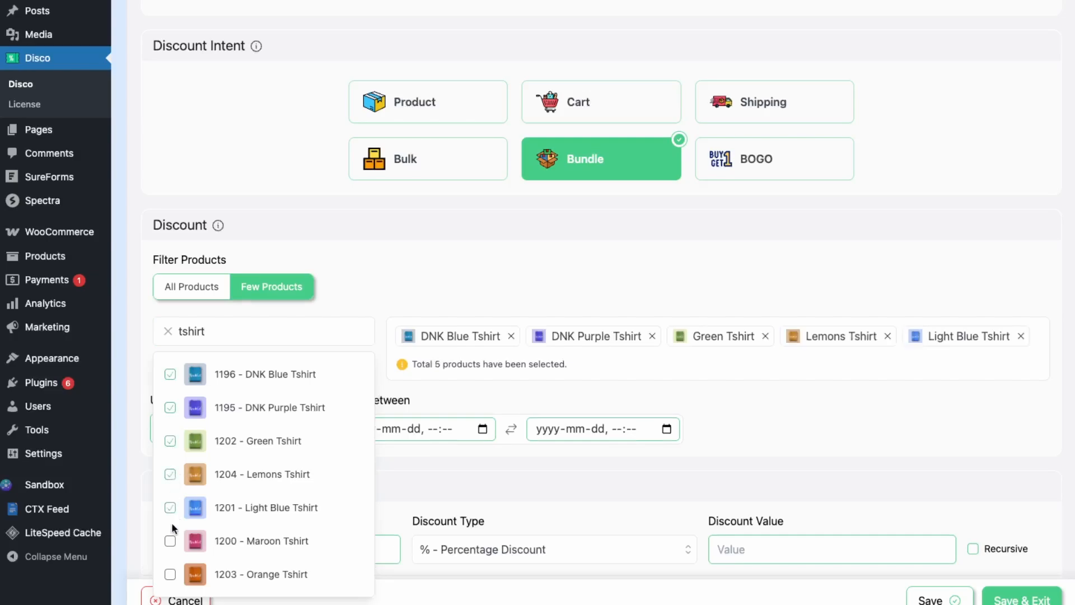
left_click(867, 425)
Set the first bundle rule to an item quantity of 2 with a percentage discount value of 10
scroll(432, 449, "down", 3)
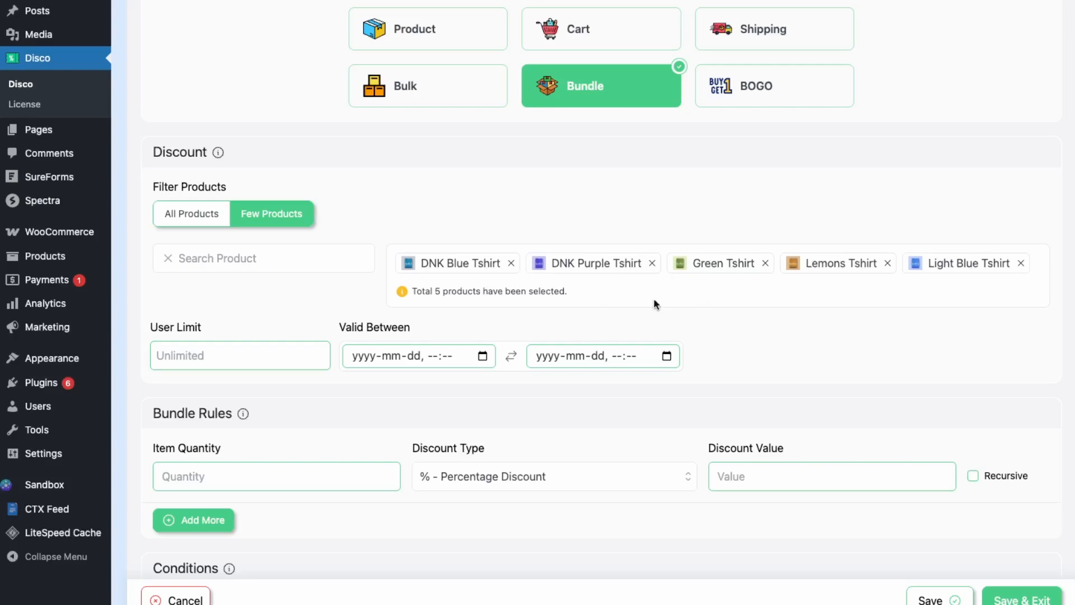
left_click(288, 476)
type("2")
left_click(810, 478)
type("10")
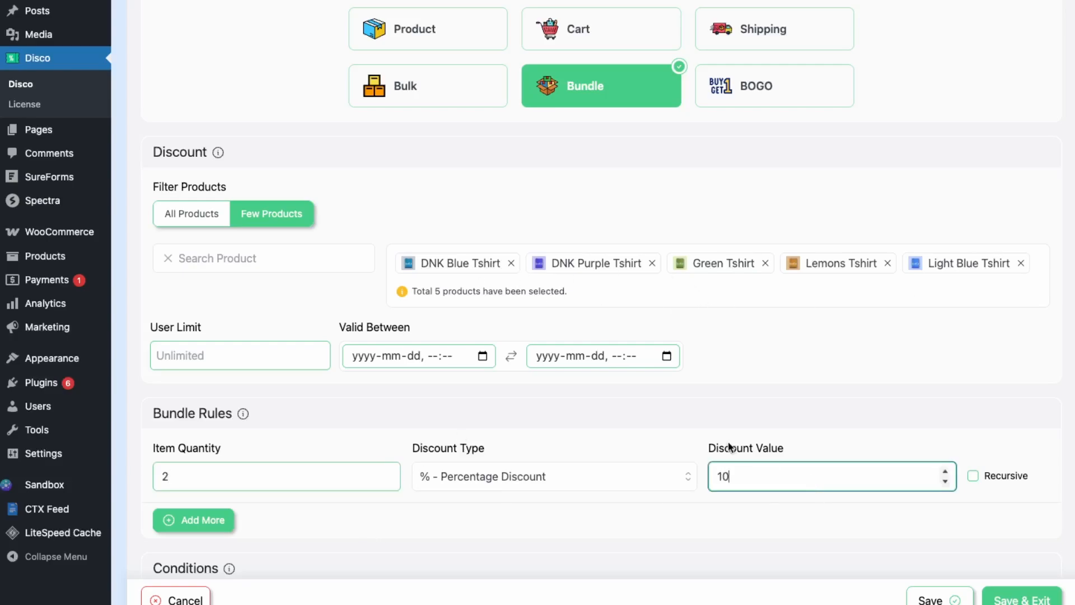
Add a second bundle rule with an item quantity of 5 and a 20 percent discount, and save and exit the campaign
scroll(395, 506, "down", 1)
left_click(226, 503)
left_click(229, 514)
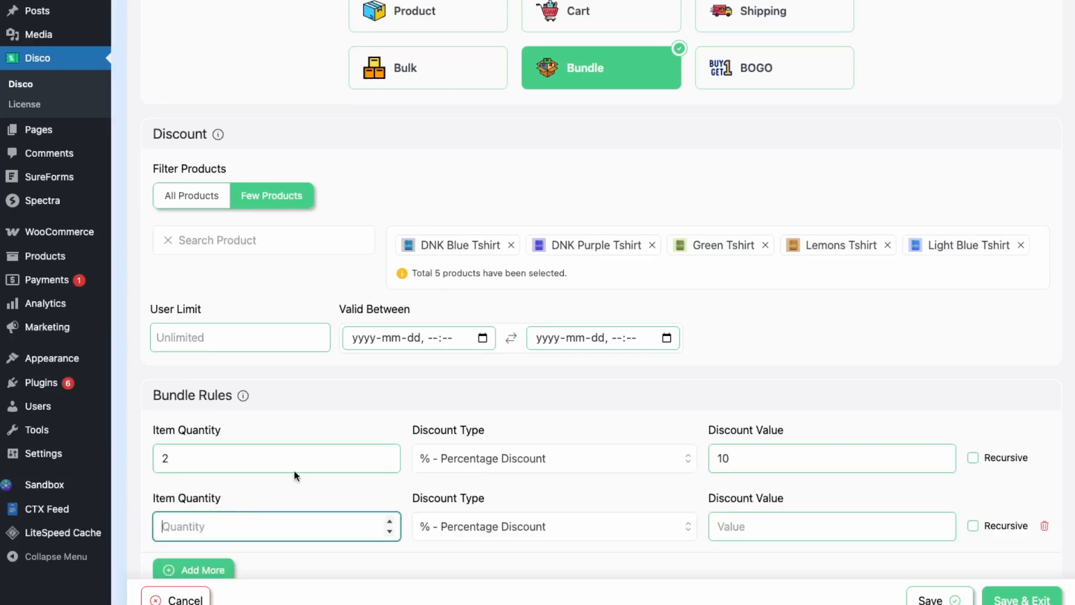
type("5")
left_click(881, 530)
type("2")
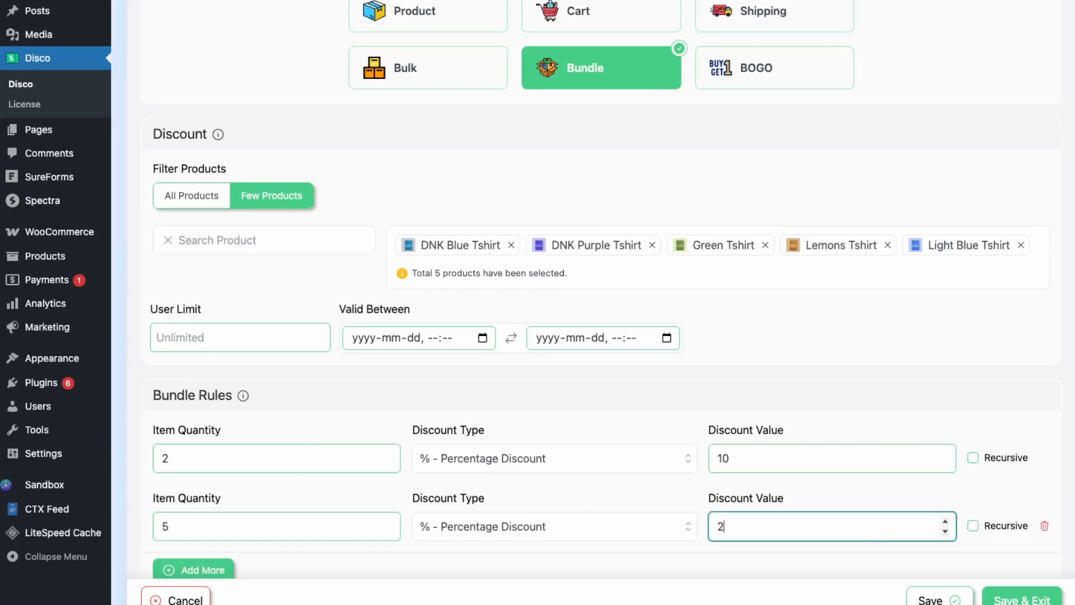
type("0")
scroll(465, 441, "down", 1)
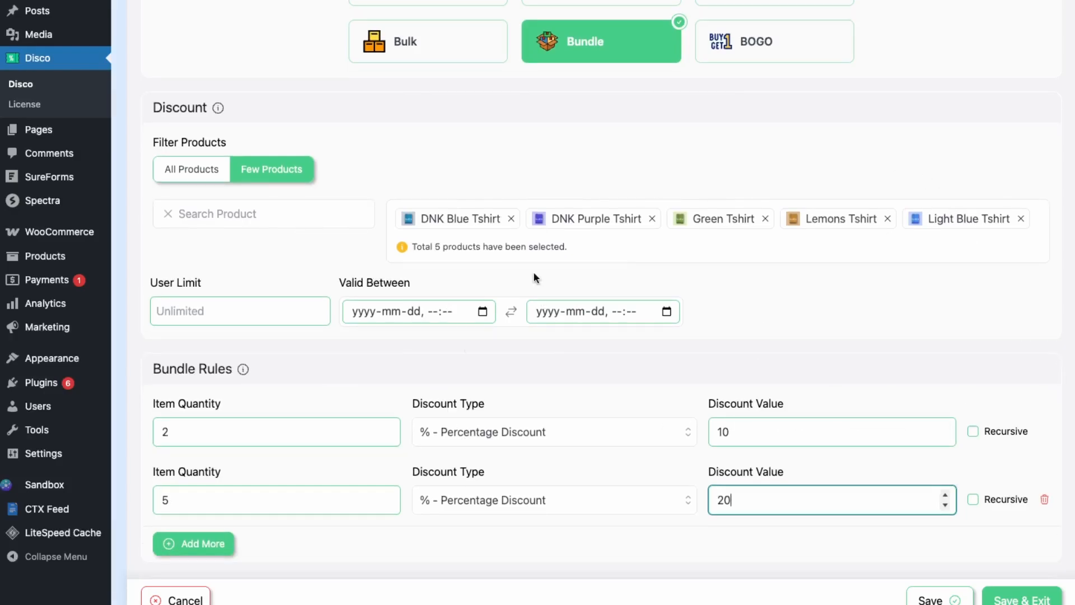
scroll(608, 453, "down", 5)
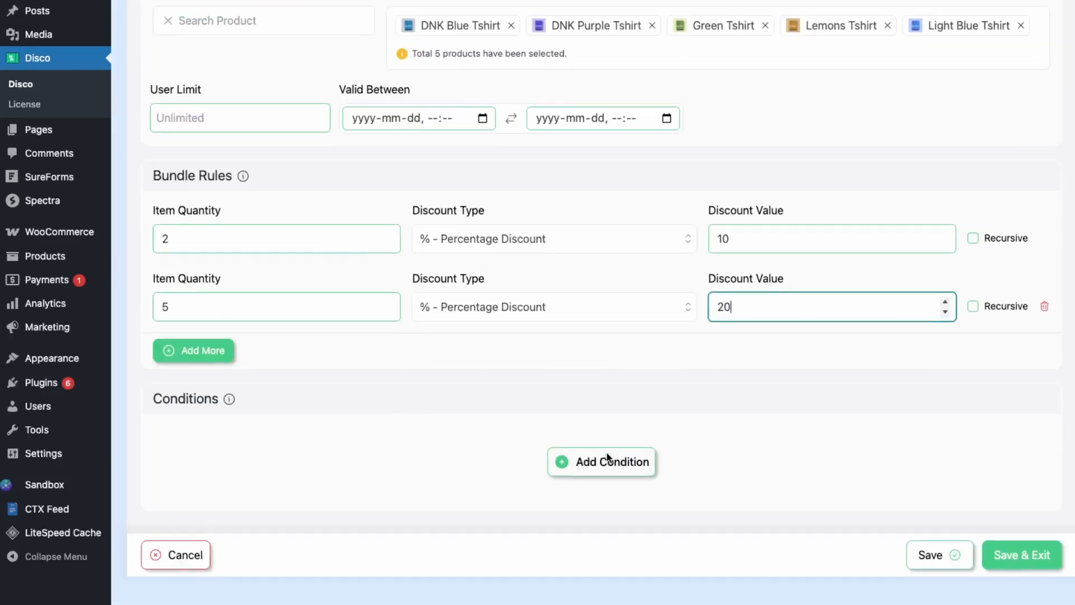
left_click(1039, 559)
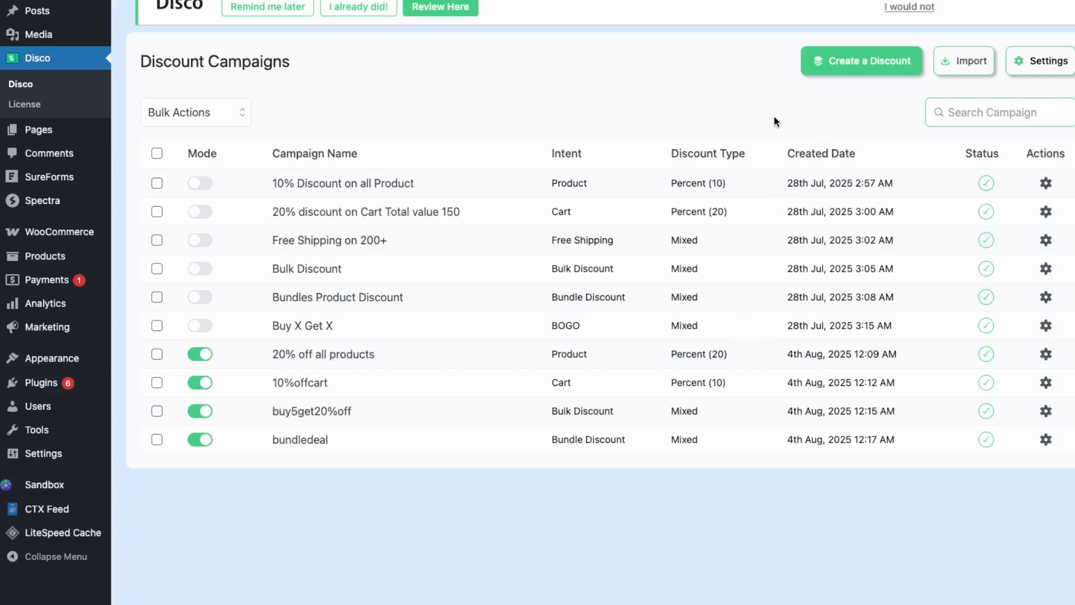
Create a new discount campaign with the BOGO intent and name it "buy2shirtsget1free"
left_click(839, 62)
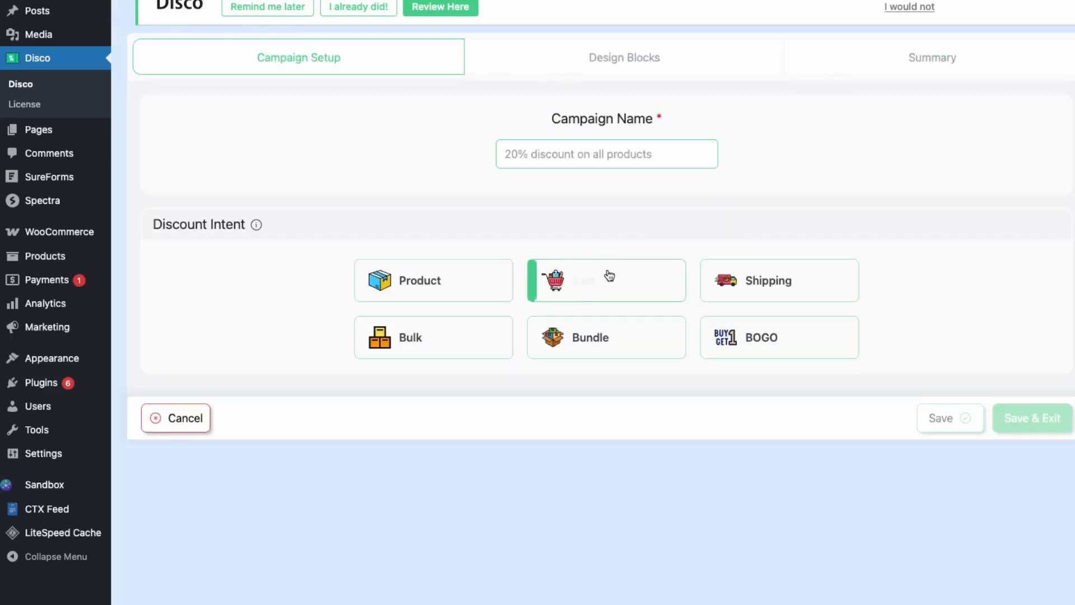
left_click(731, 343)
left_click(591, 158)
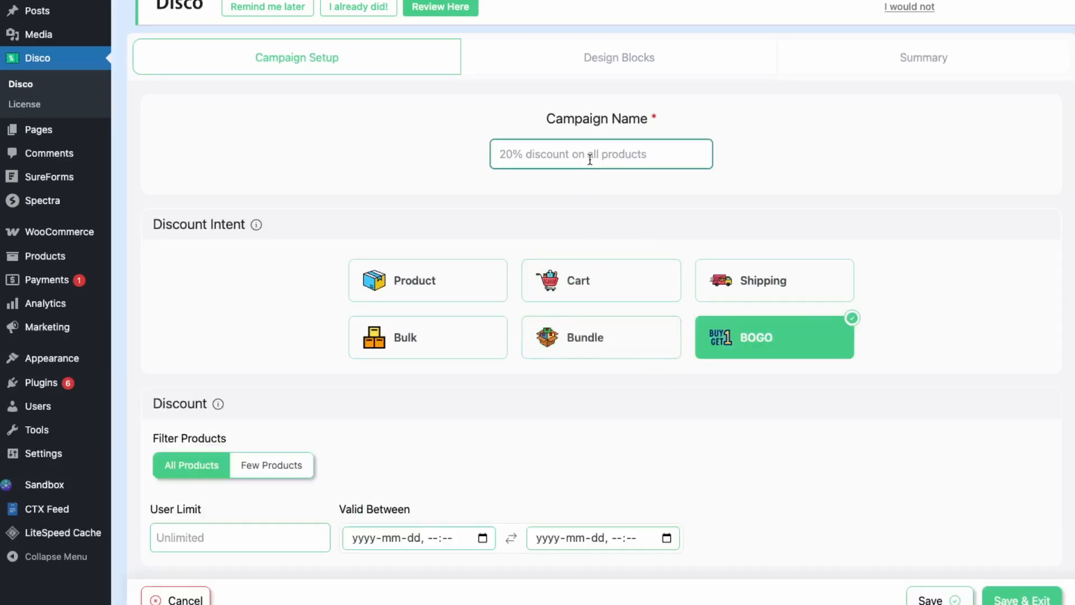
type("buy")
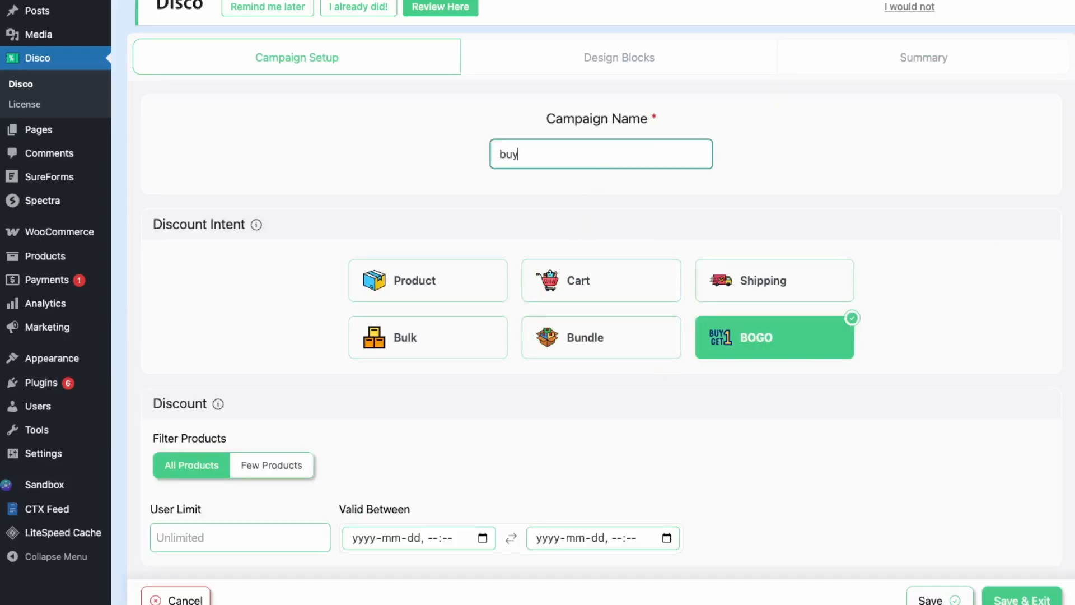
type("2shrirtsget1free")
Limit the BOGO discount to the DNK Blue, DNK Purple, Green and Lemons Tshirt products
scroll(329, 285, "down", 3)
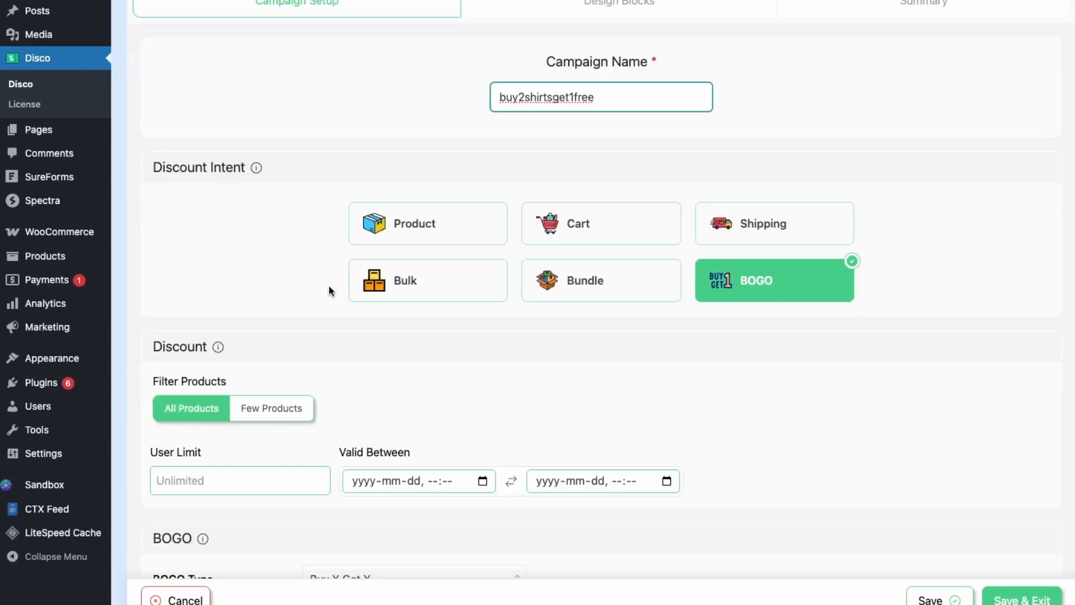
left_click(284, 363)
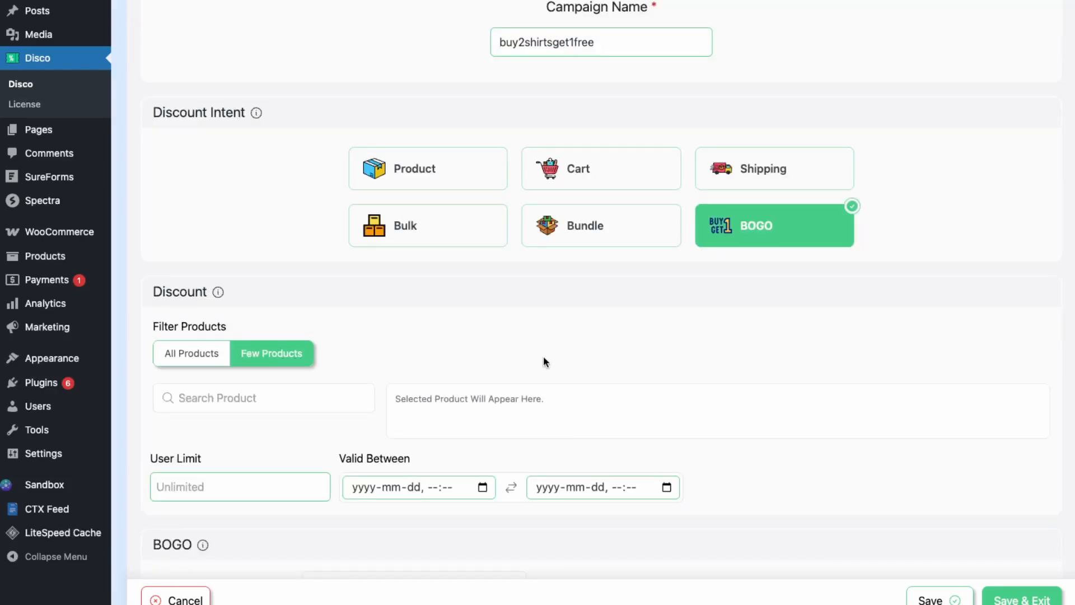
scroll(535, 358, "down", 1)
left_click(298, 369)
type("t")
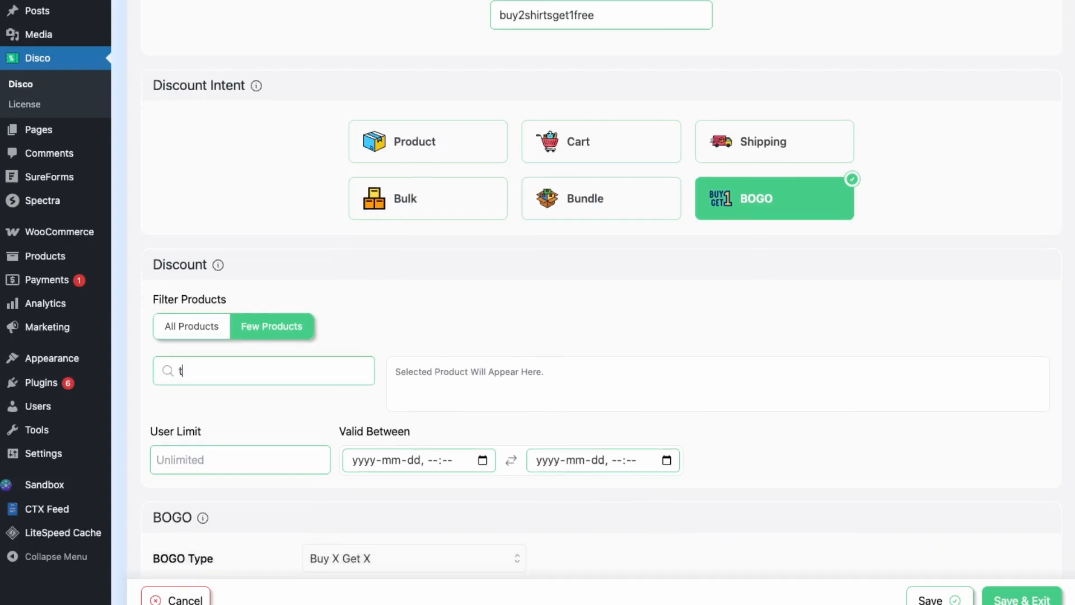
type("hirt")
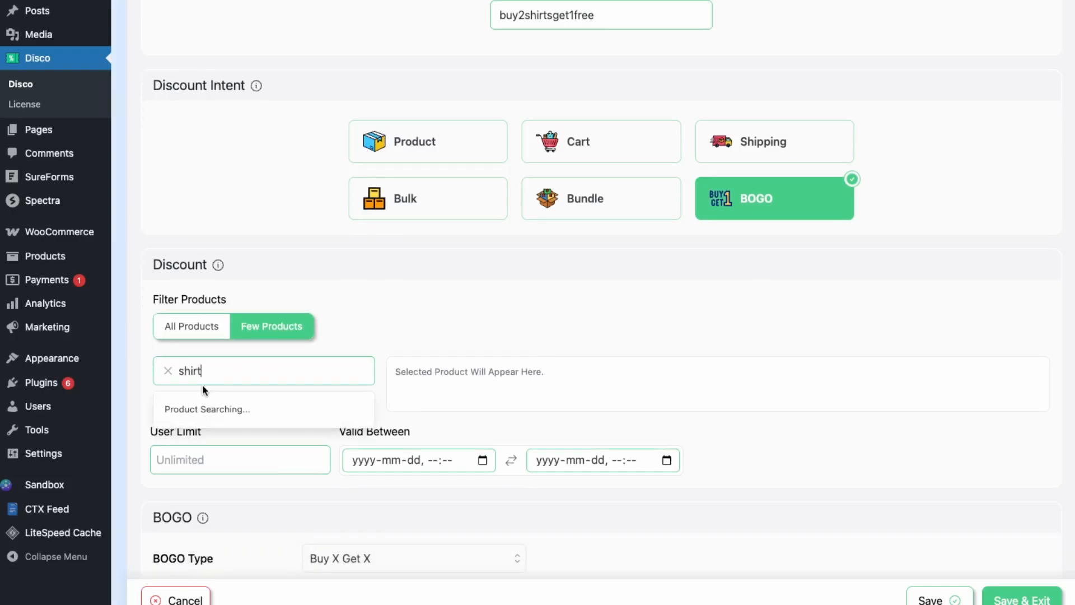
left_click(169, 418)
left_click(170, 447)
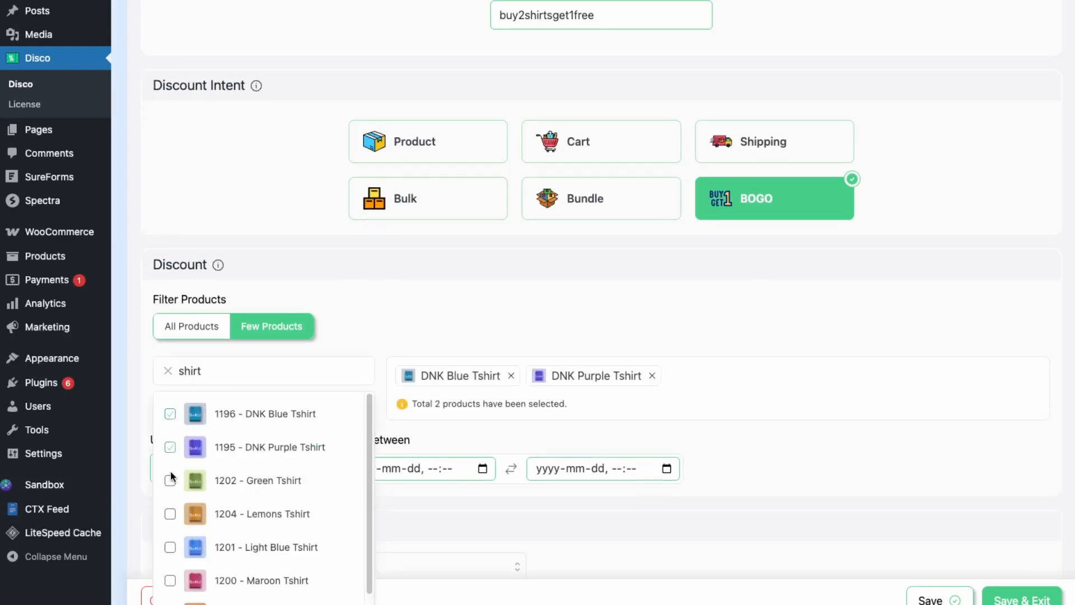
left_click(170, 480)
left_click(170, 514)
left_click(514, 295)
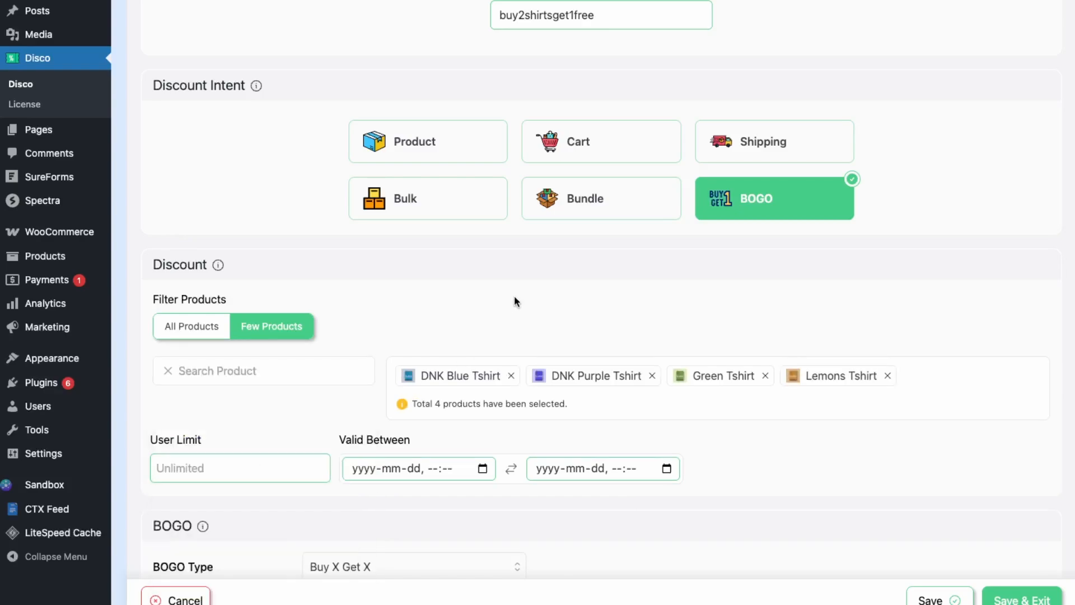
Choose Buy X Get X as the campaign's BOGO type
scroll(514, 296, "down", 3)
left_click(370, 446)
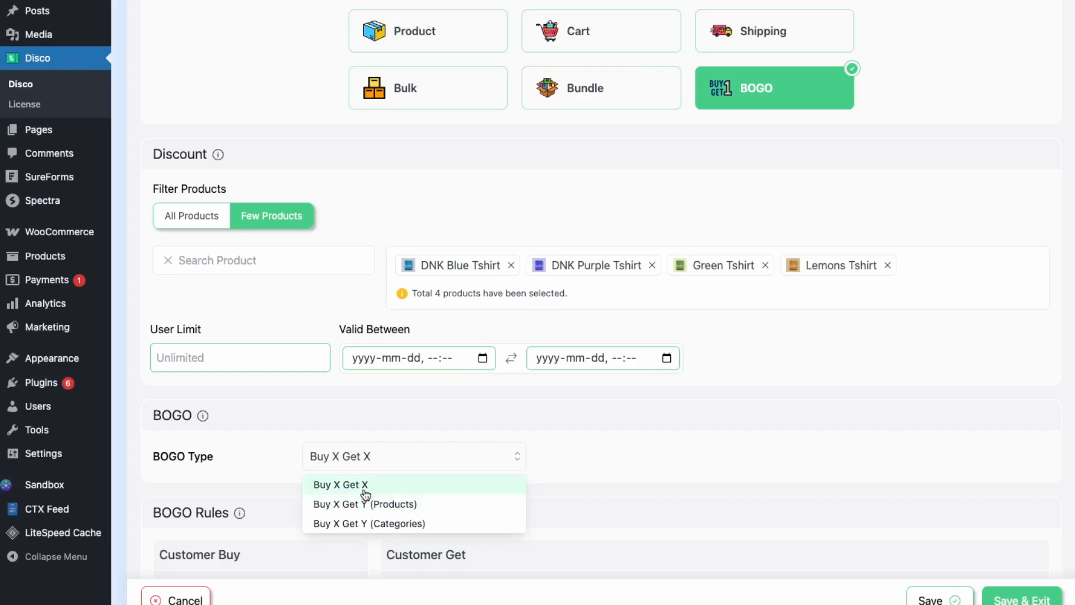
left_click(365, 494)
Set the BOGO rule to a minimum buy quantity of 2 and a get quantity of 1 with the Free Items discount type
scroll(463, 413, "down", 5)
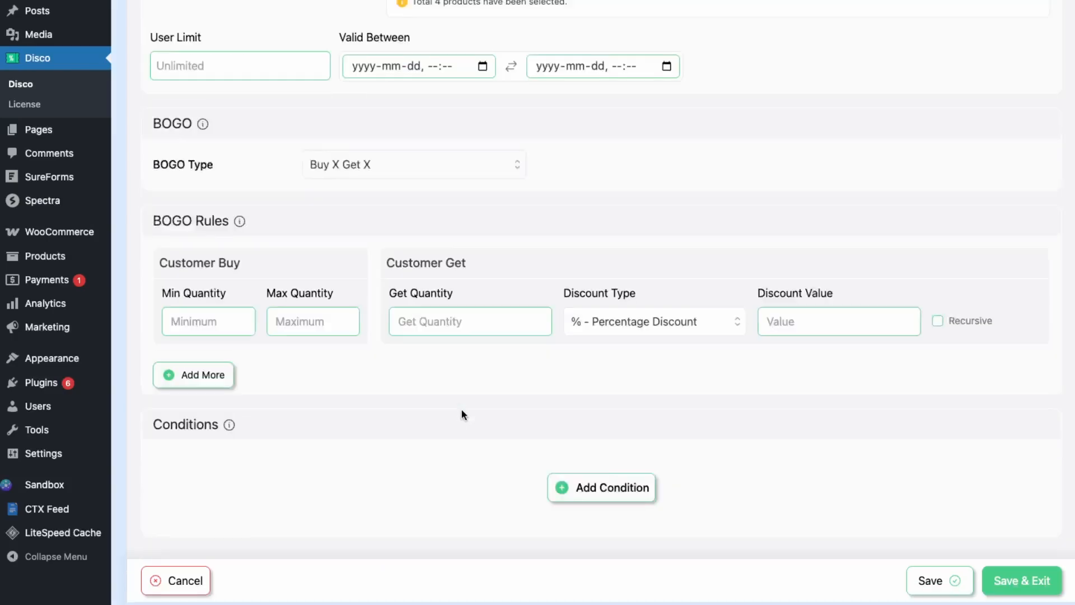
left_click(180, 296)
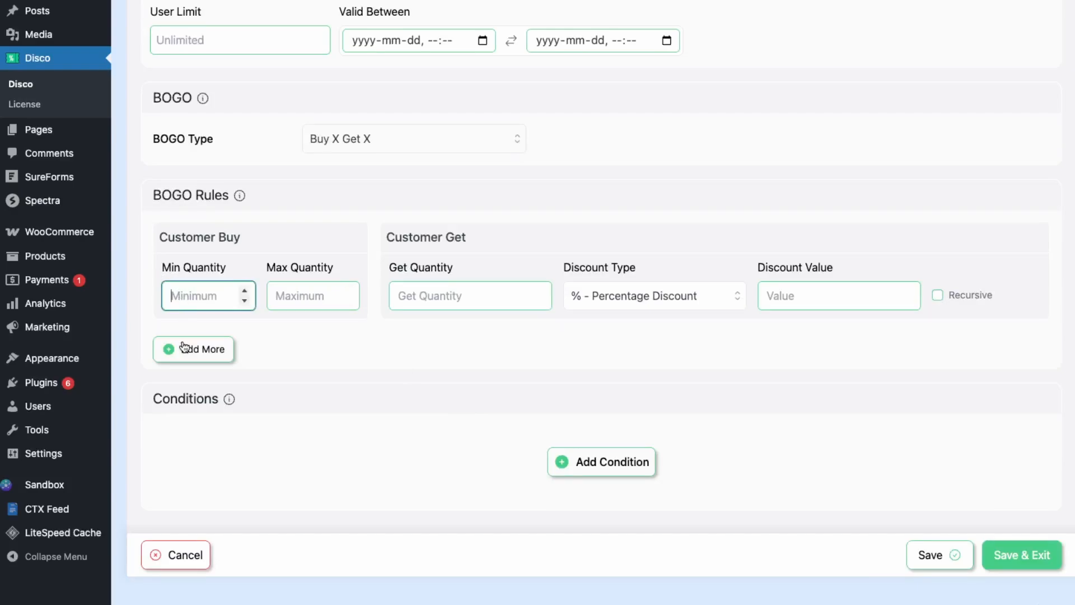
type("2")
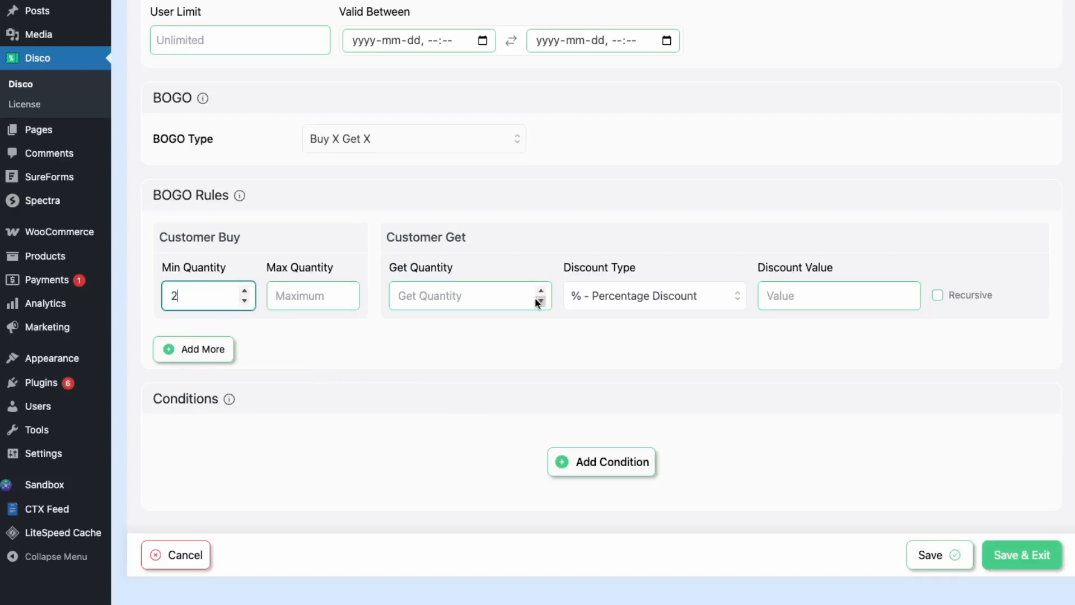
scroll(537, 297, "up", 2)
left_click(477, 392)
type("1")
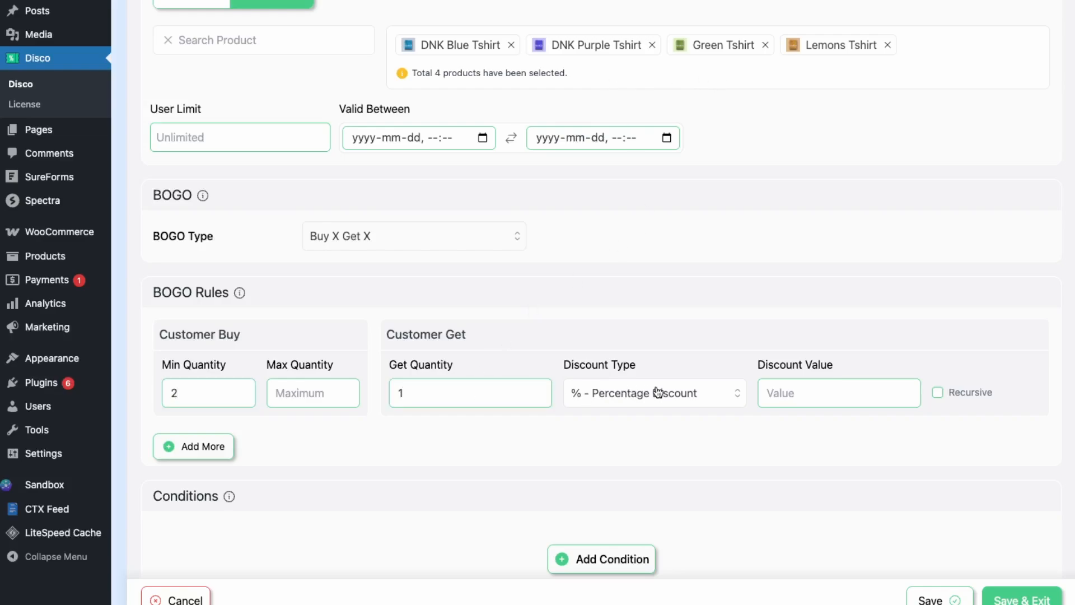
left_click(656, 393)
left_click(650, 481)
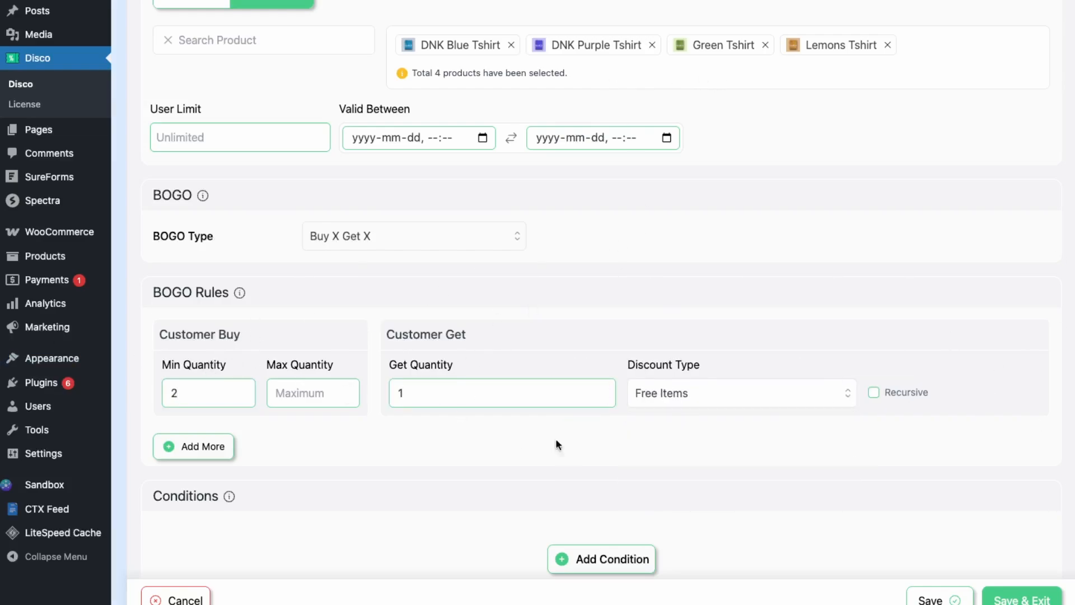
scroll(659, 461, "down", 1)
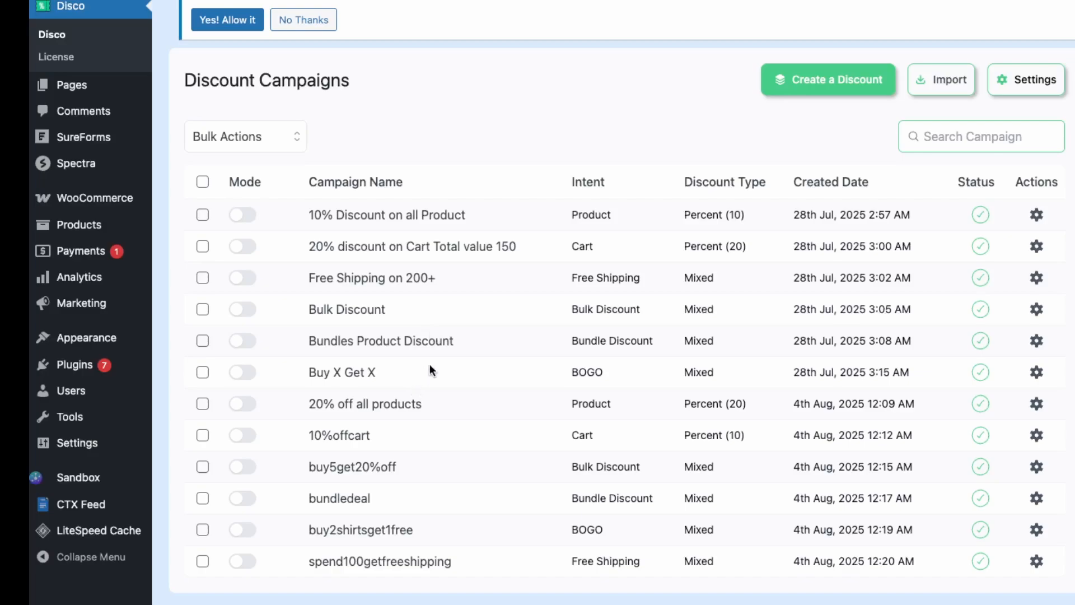
Create another discount campaign named "buy2shirtsget1freehat" with the BOGO intent
left_click(833, 76)
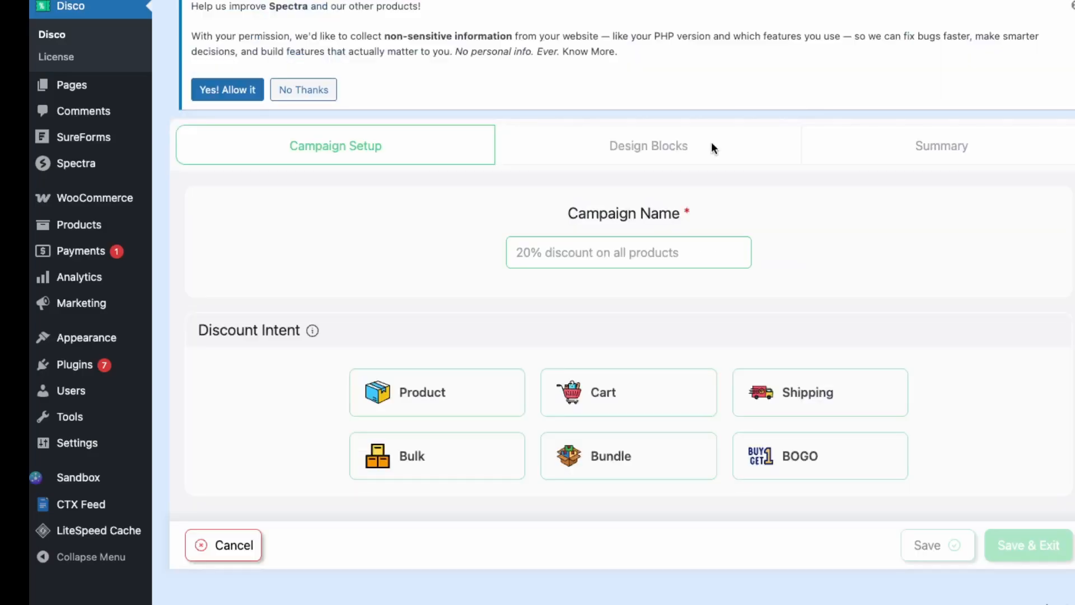
left_click(631, 246)
type("buy")
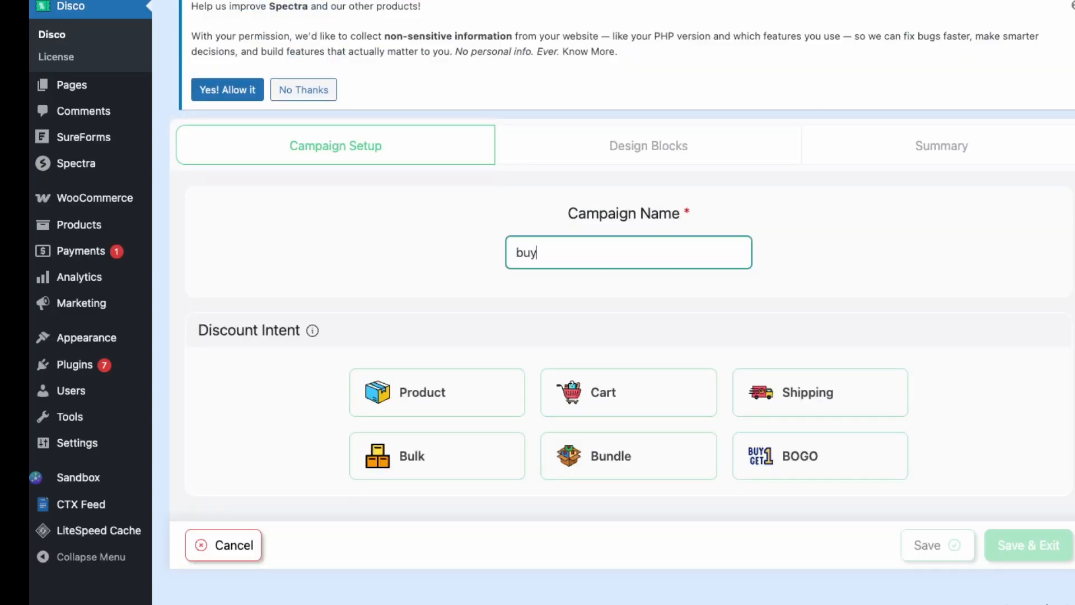
type("2shirtsget1")
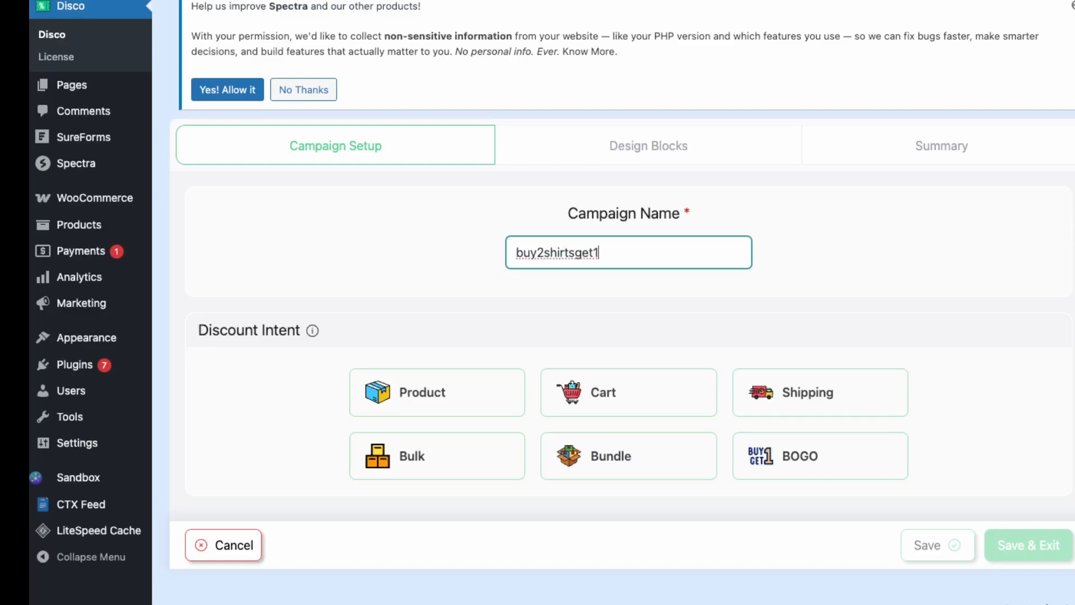
type("freehat")
left_click(589, 391)
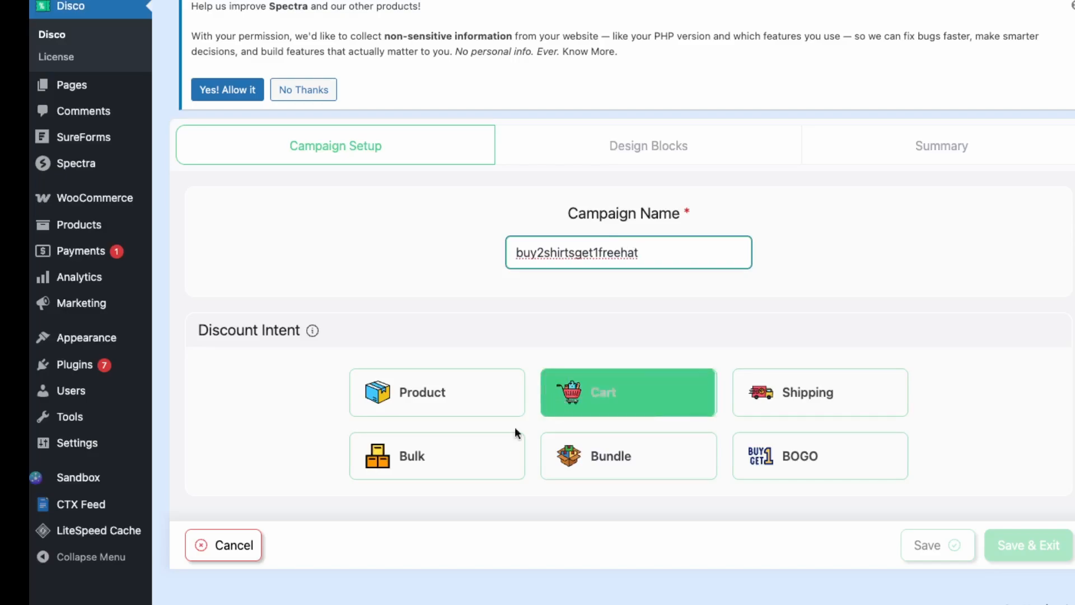
left_click(804, 469)
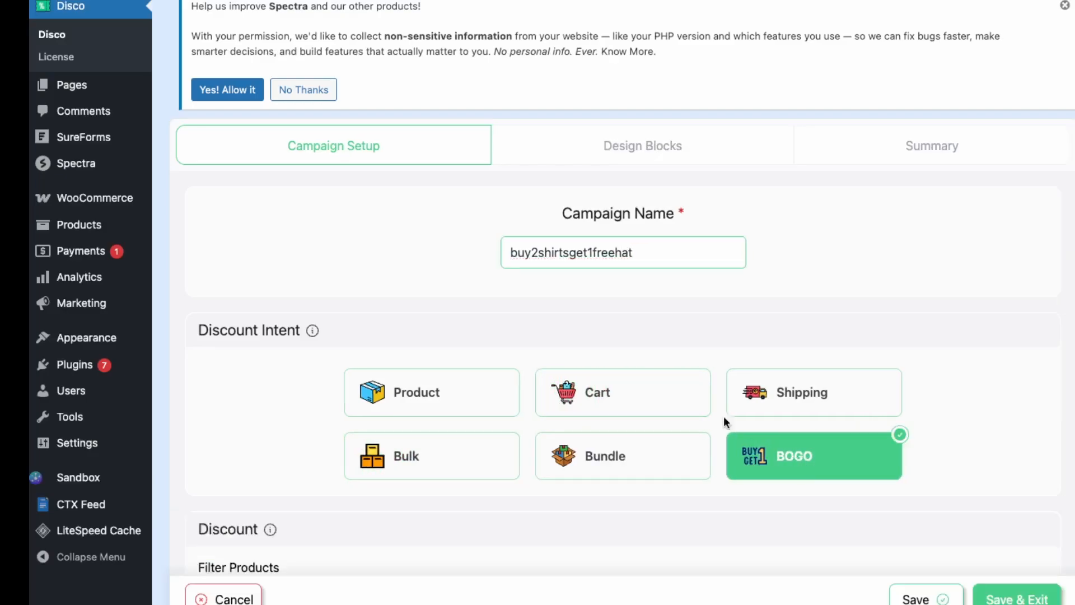
Limit the free-hat campaign to selected products, searching for "blue shirt" and choosing DNK Blue Tshirt
scroll(640, 392, "down", 7)
left_click(347, 196)
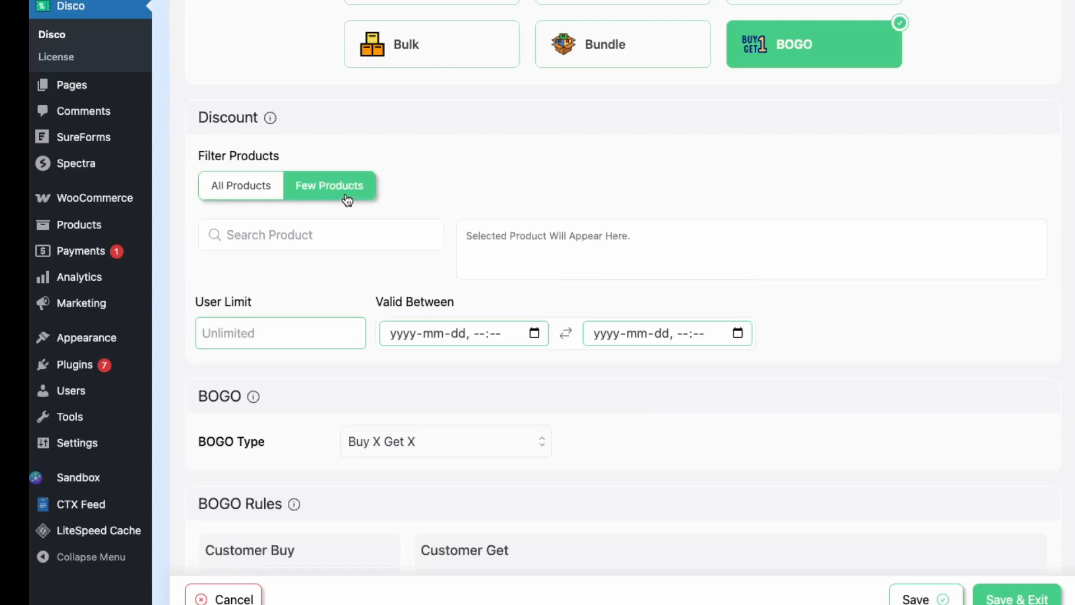
left_click(384, 242)
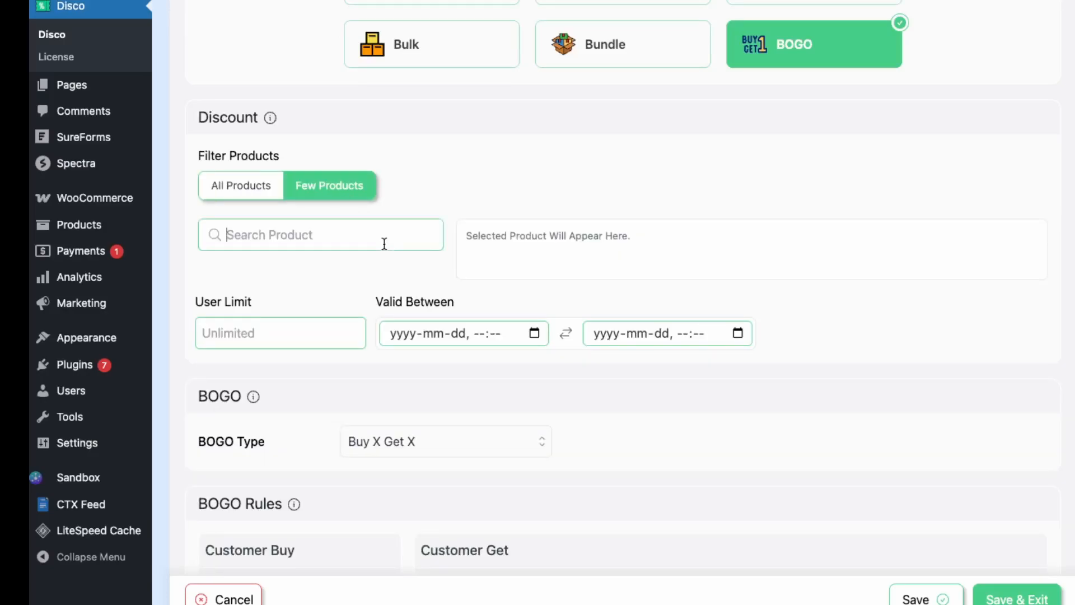
type("blue shirt")
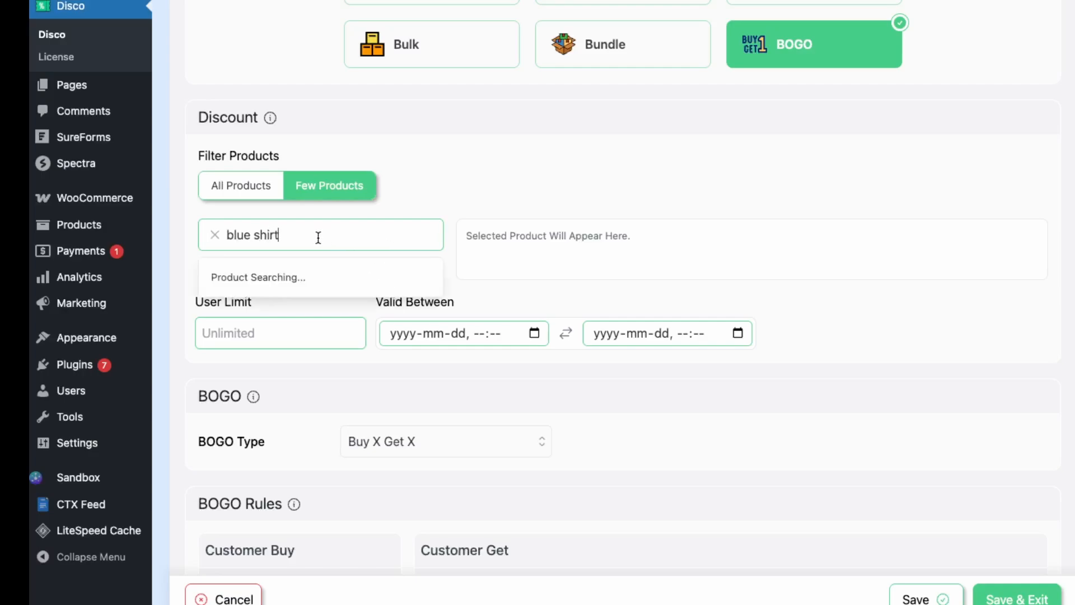
left_click(310, 282)
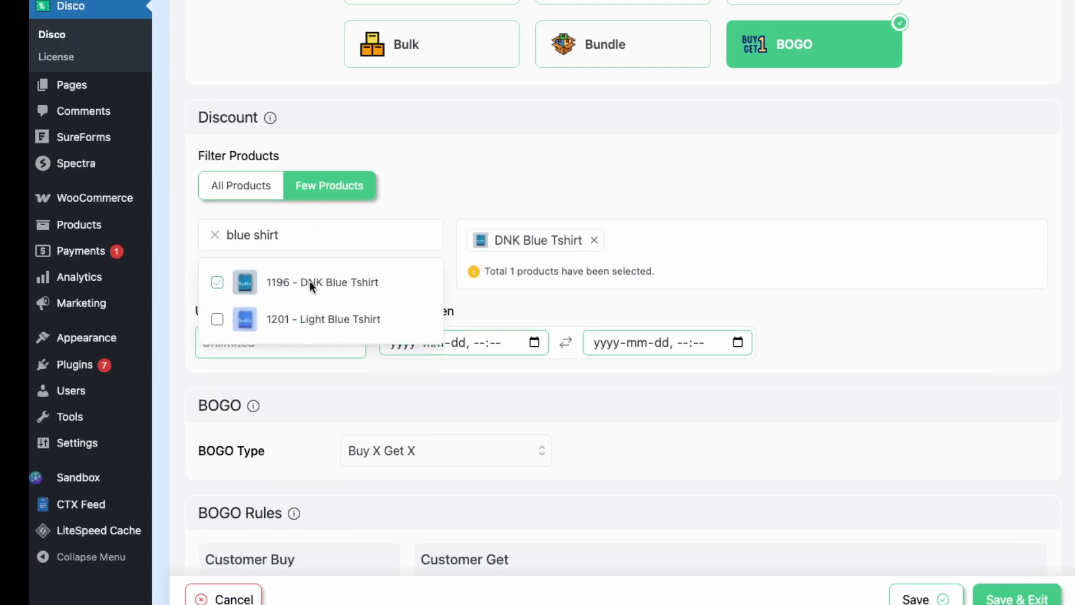
Set the free-hat campaign's BOGO type to Buy X Get Y (Products)
scroll(504, 252, "down", 4)
left_click(402, 231)
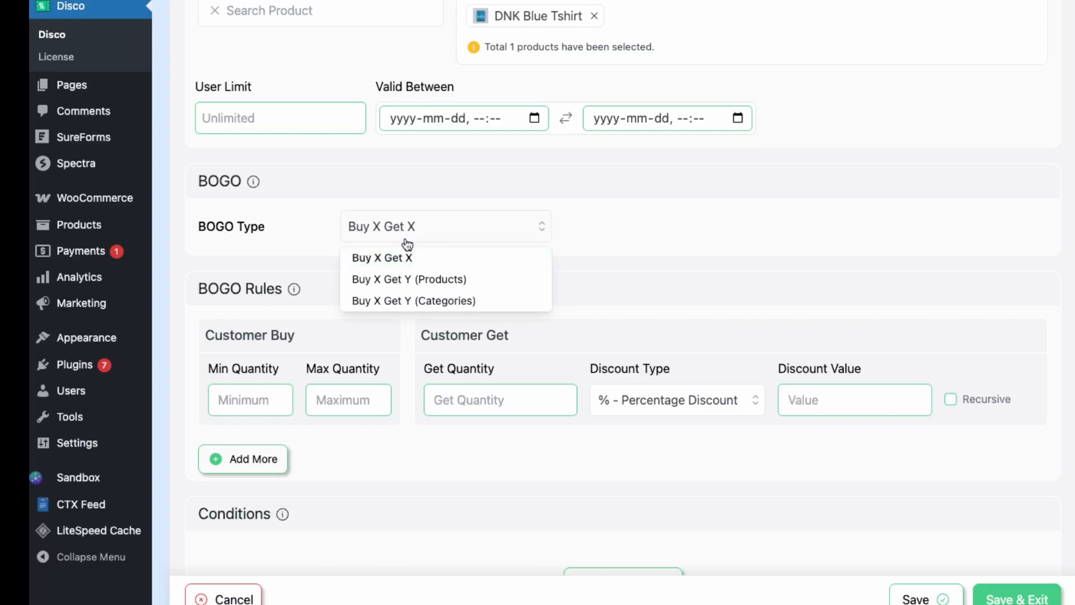
left_click(405, 279)
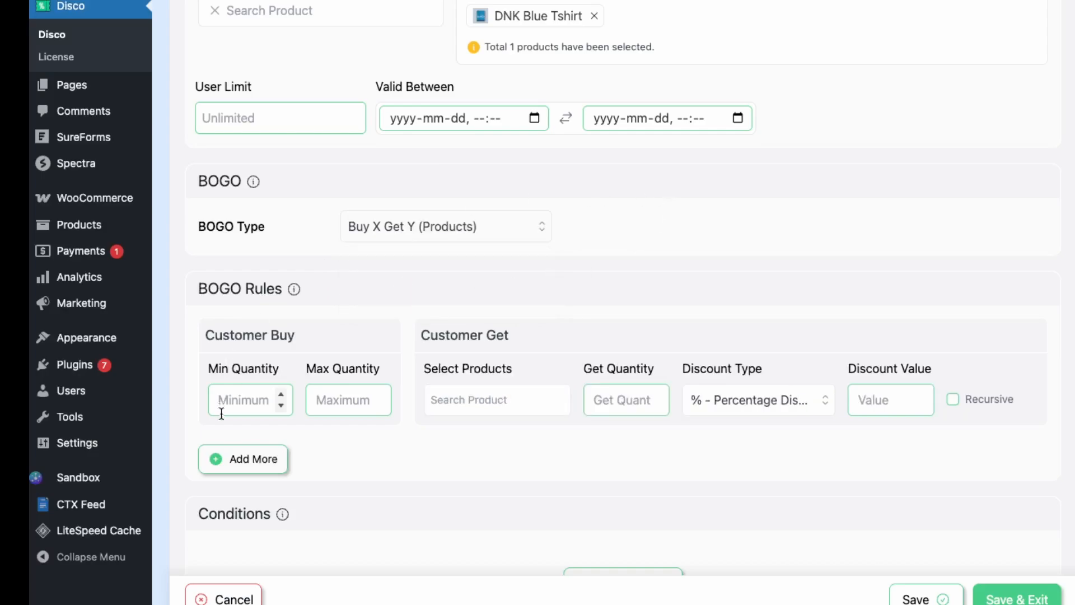
Set the BOGO rule's minimum buy quantity to 2 and select Hat as the product the customer gets
left_click(258, 401)
type("2")
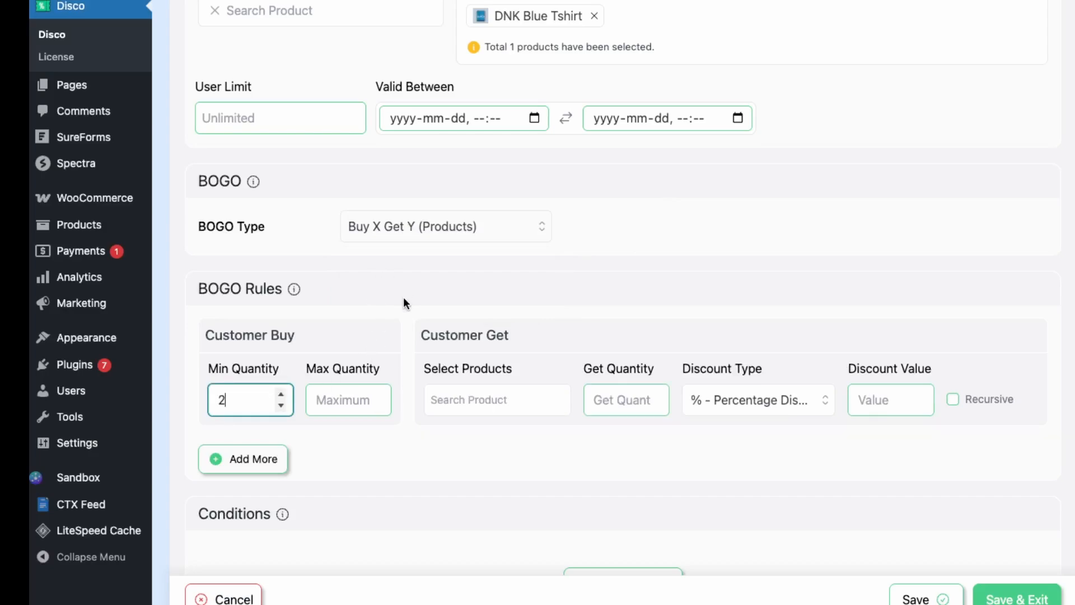
left_click(526, 395)
type("hat")
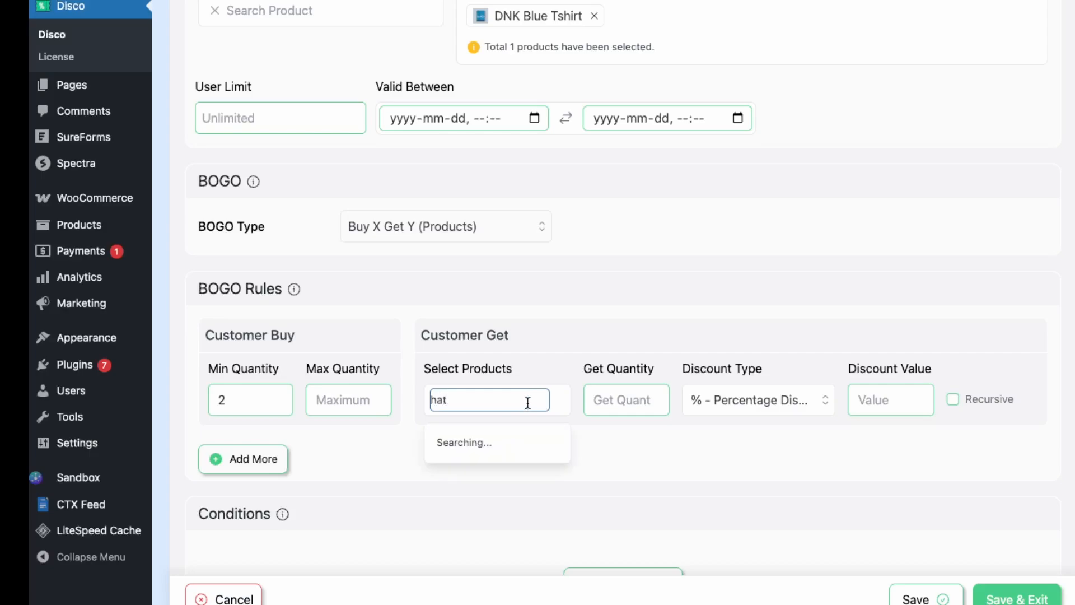
left_click(441, 445)
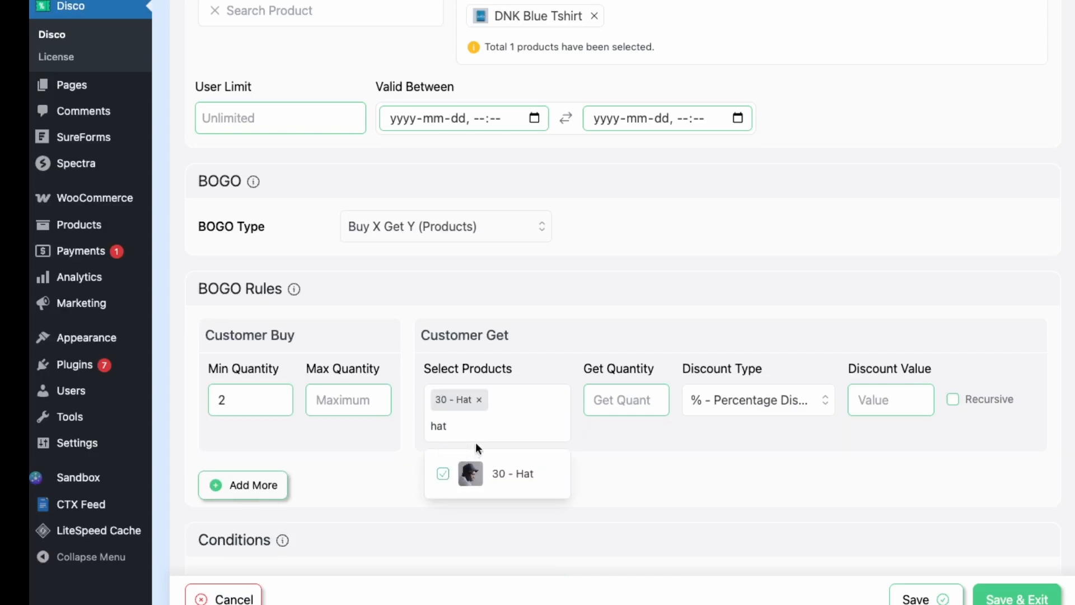
Set the BOGO rule's get quantity to 1 with the Free Items discount type, and save the free-hat campaign
left_click(623, 408)
type("1")
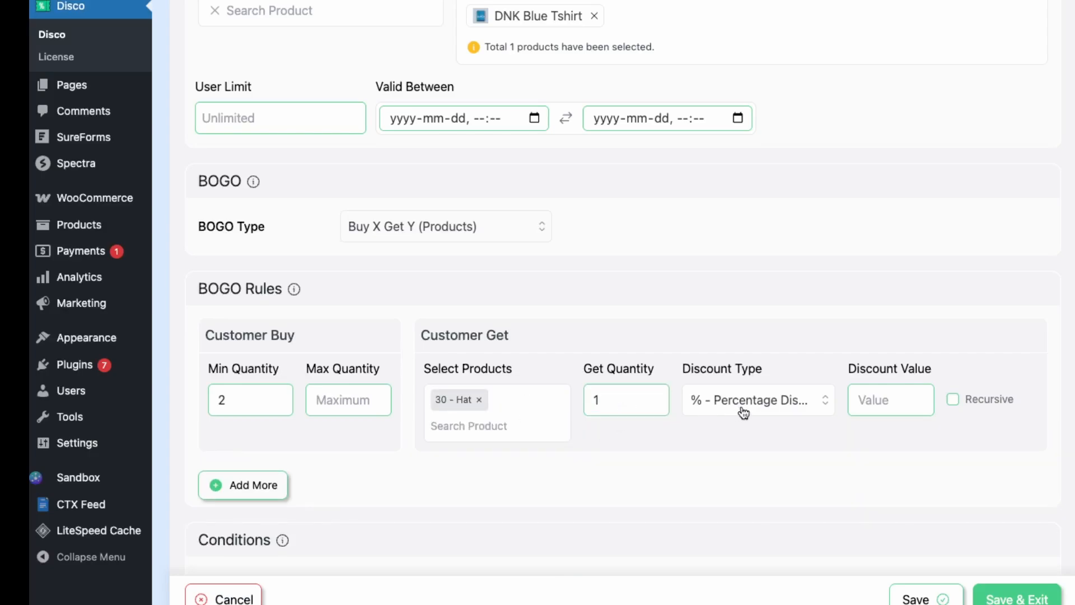
left_click(743, 411)
left_click(733, 496)
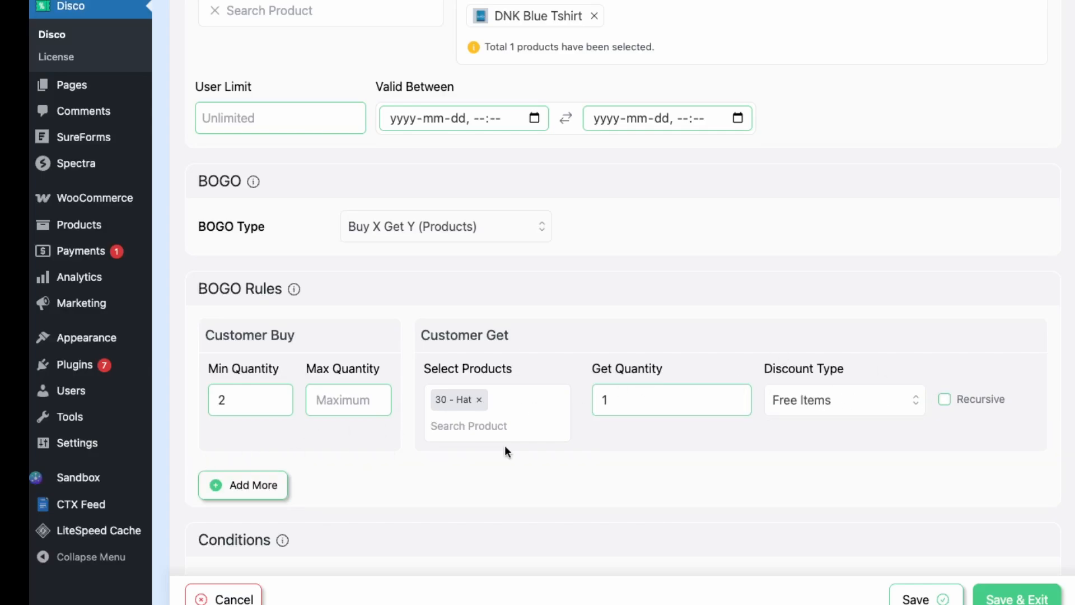
scroll(505, 451, "down", 1)
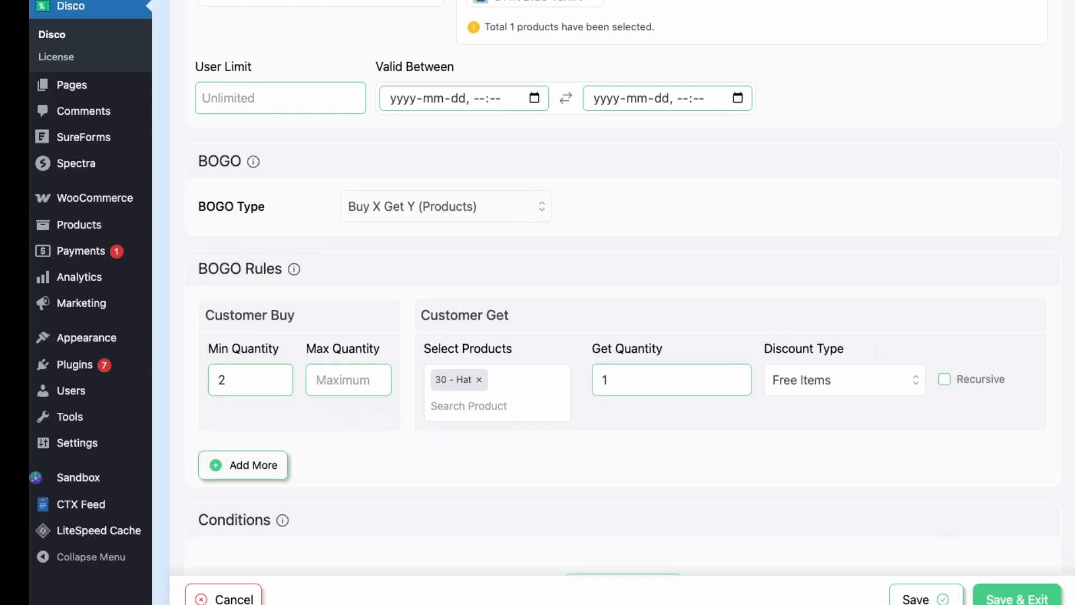
left_click(1030, 599)
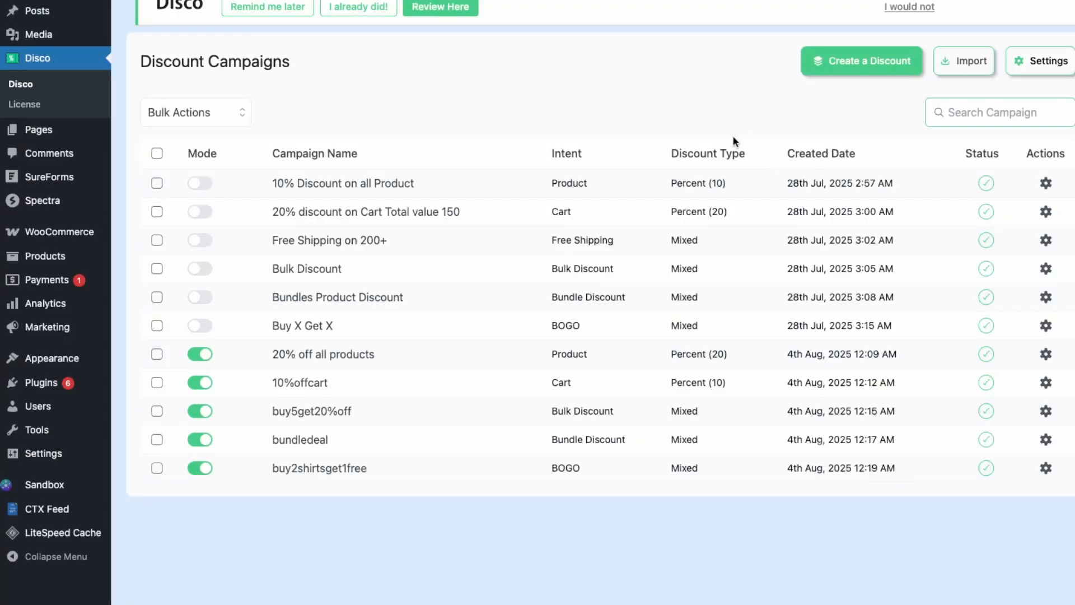
Create a discount campaign named "spend100getfreeshipping" with the Shipping intent
left_click(865, 70)
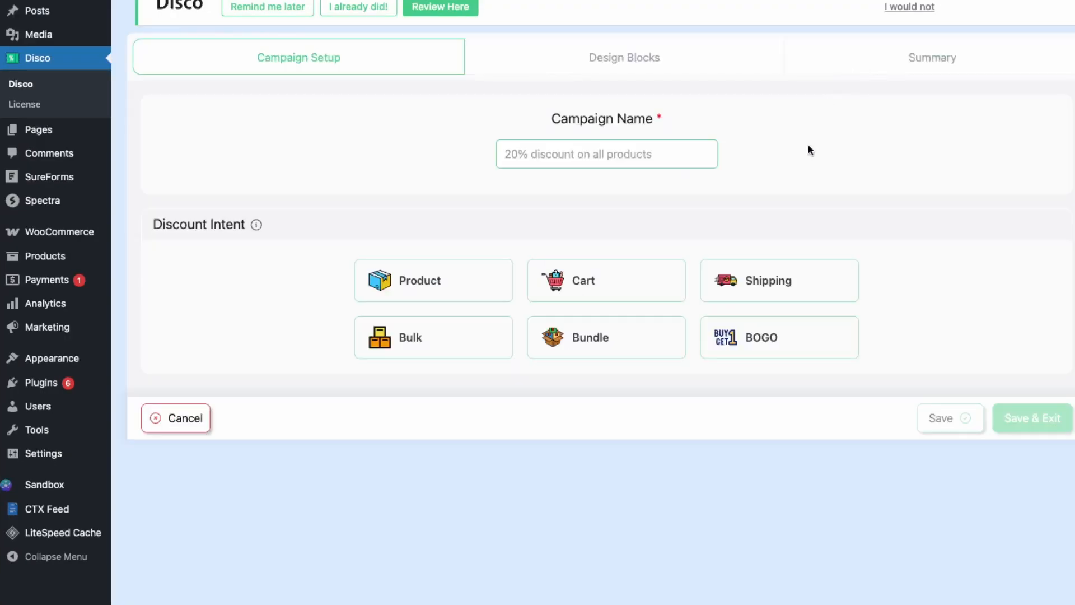
left_click(797, 291)
scroll(499, 364, "down", 1)
scroll(500, 368, "down", 3)
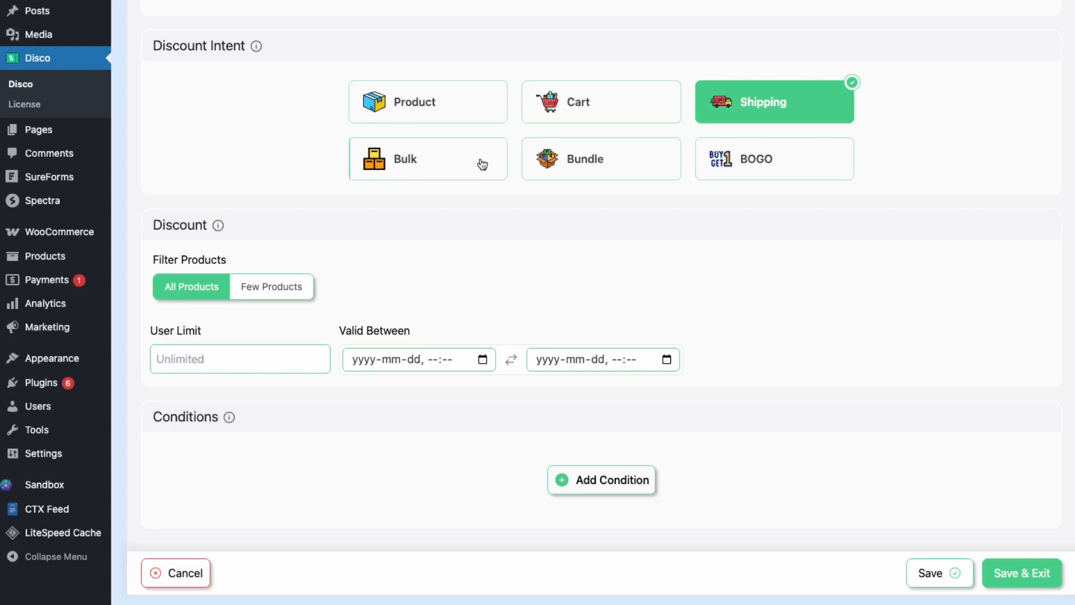
Add a condition to the free-shipping campaign that filters on Cart Subtotal
scroll(273, 336, "down", 1)
left_click(587, 464)
scroll(586, 465, "down", 2)
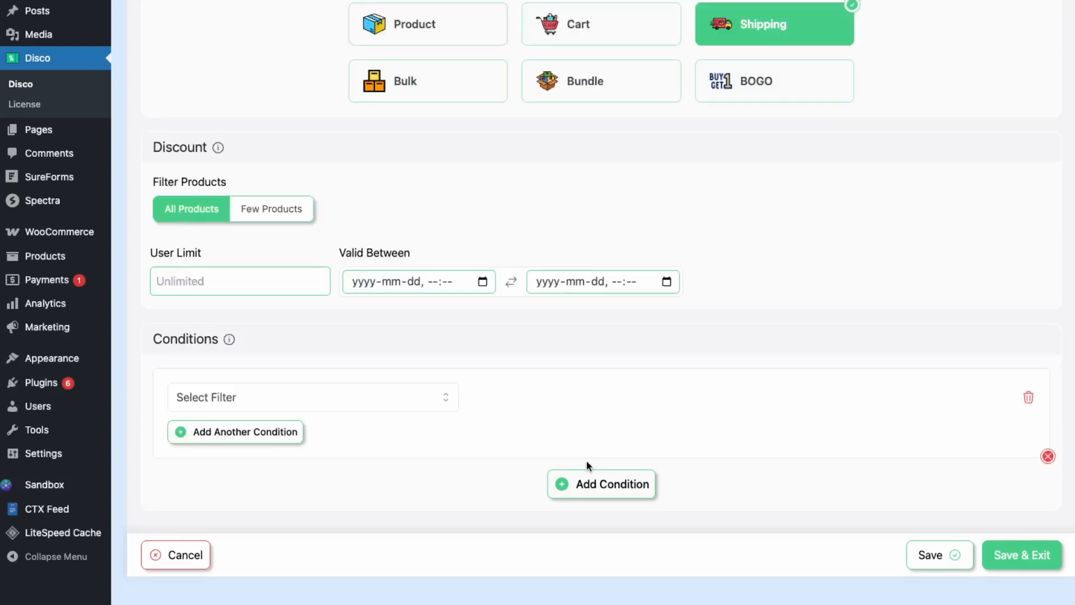
left_click(303, 408)
scroll(242, 480, "down", 10)
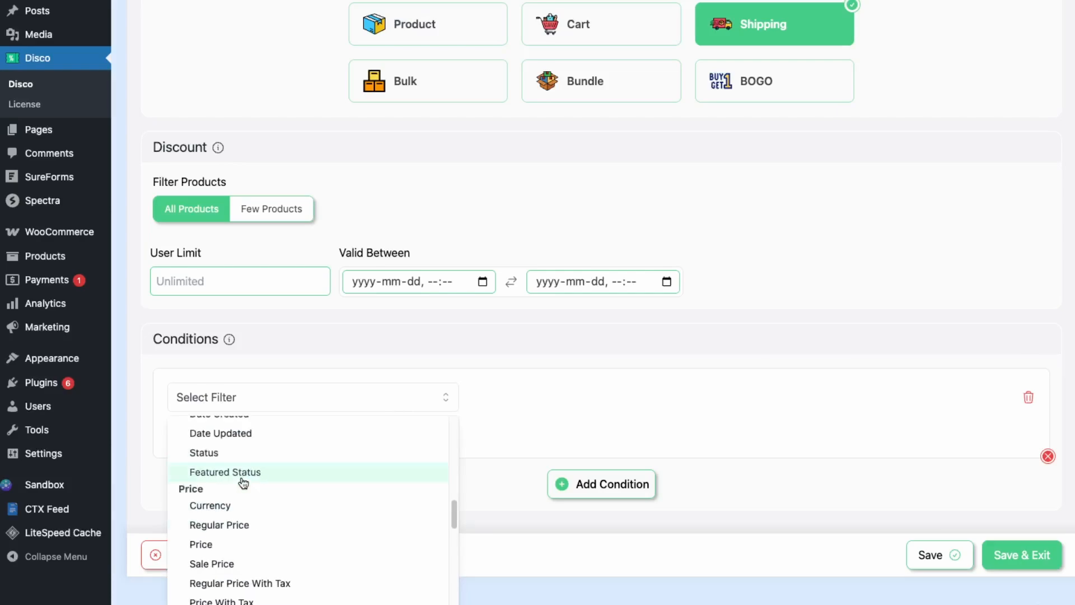
scroll(243, 482, "down", 5)
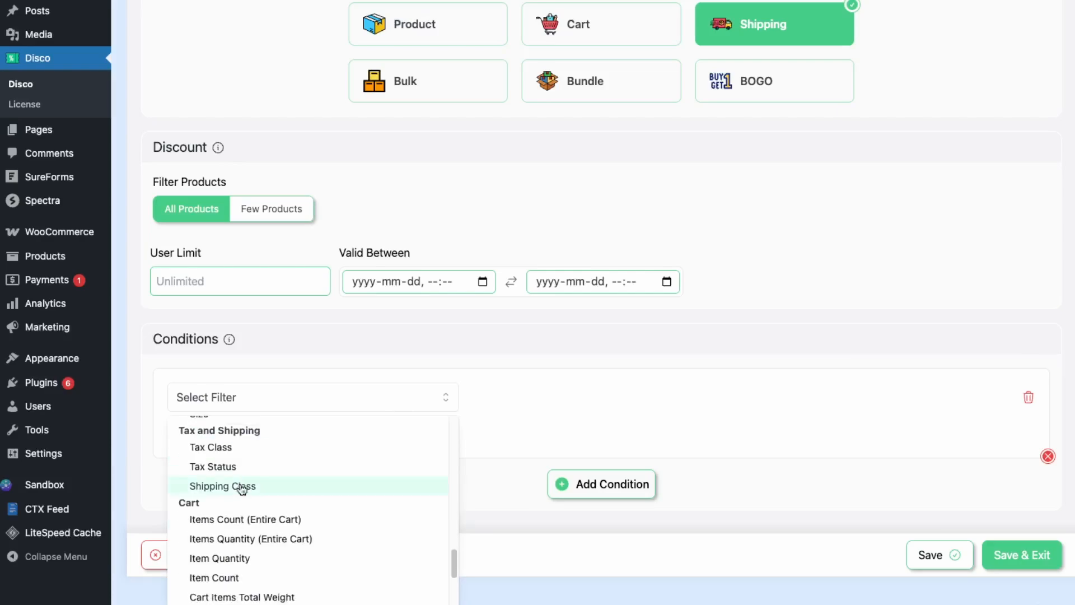
scroll(239, 486, "up", 2)
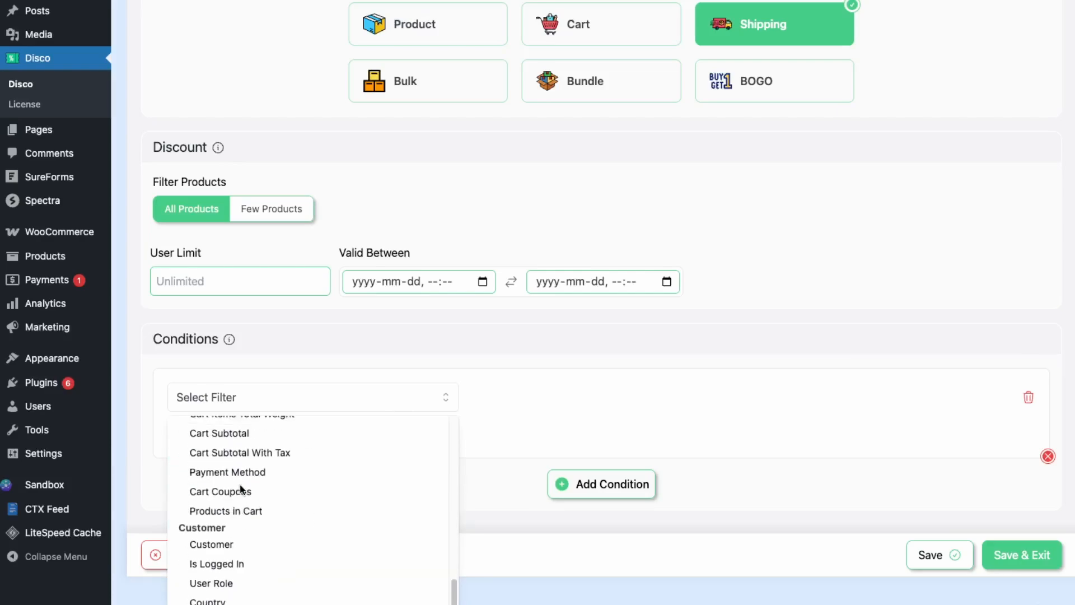
left_click(242, 435)
Set the Cart Subtotal condition to Greater Than or Equal 100, and save the campaign
left_click(613, 407)
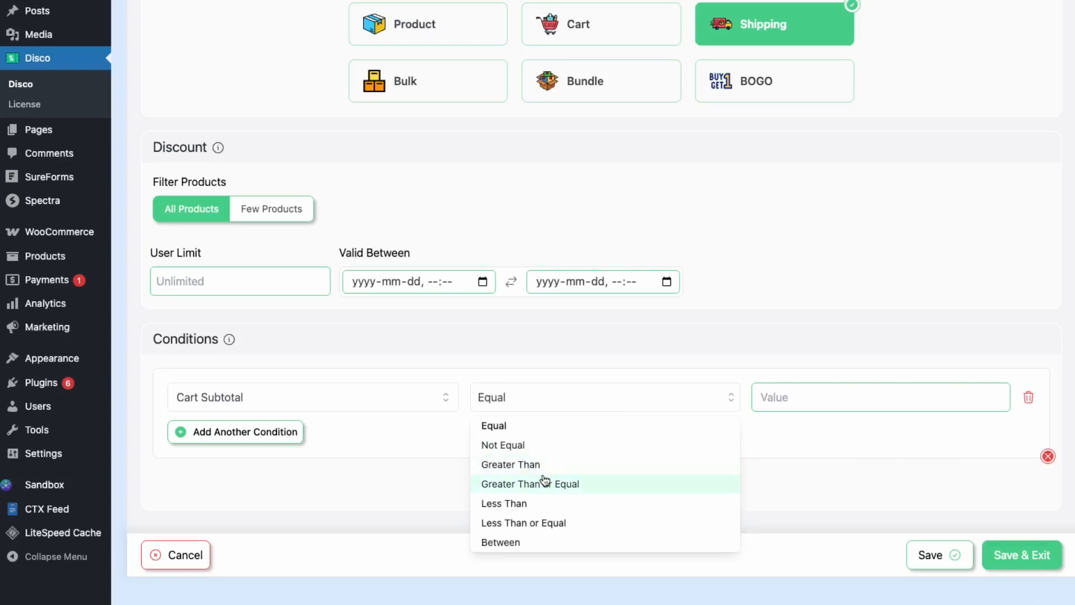
left_click(544, 484)
left_click(816, 409)
type("100")
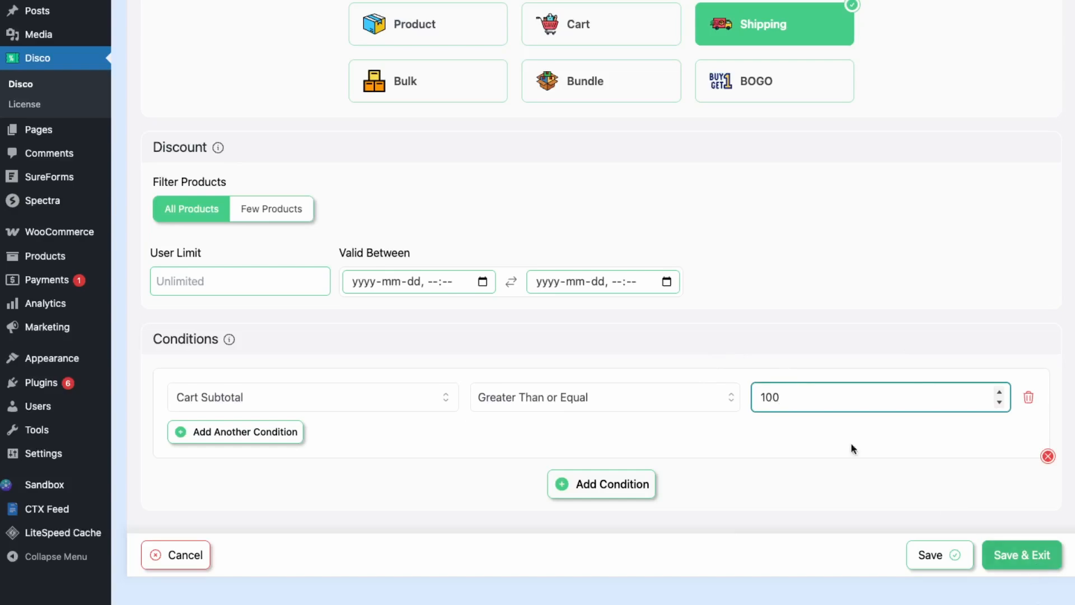
left_click(1019, 556)
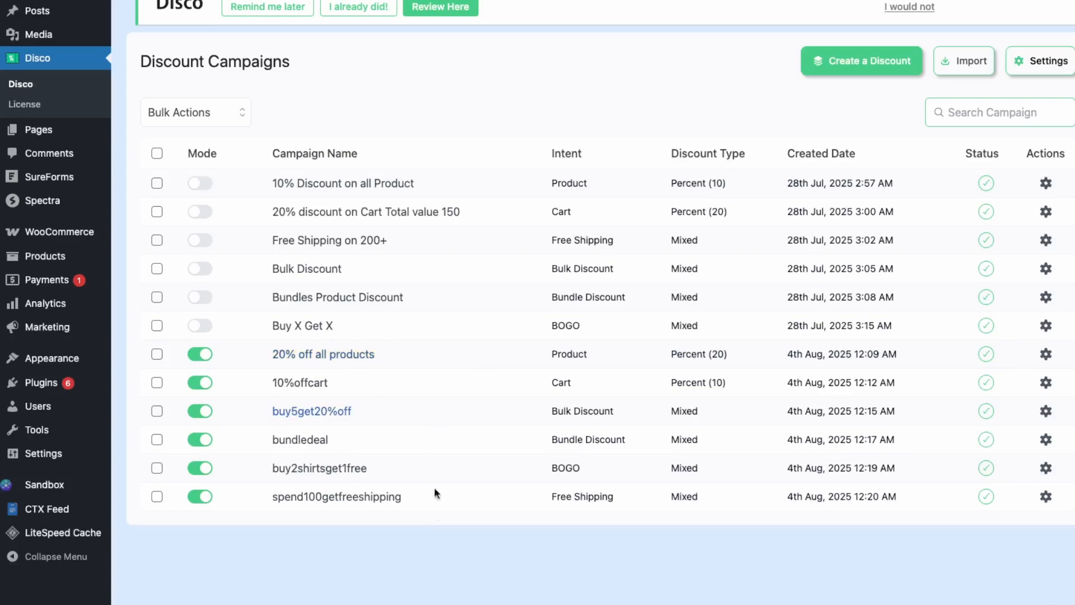
Turn off the active campaigns except "20% off all products", and check the product prices in the store
left_click(200, 358)
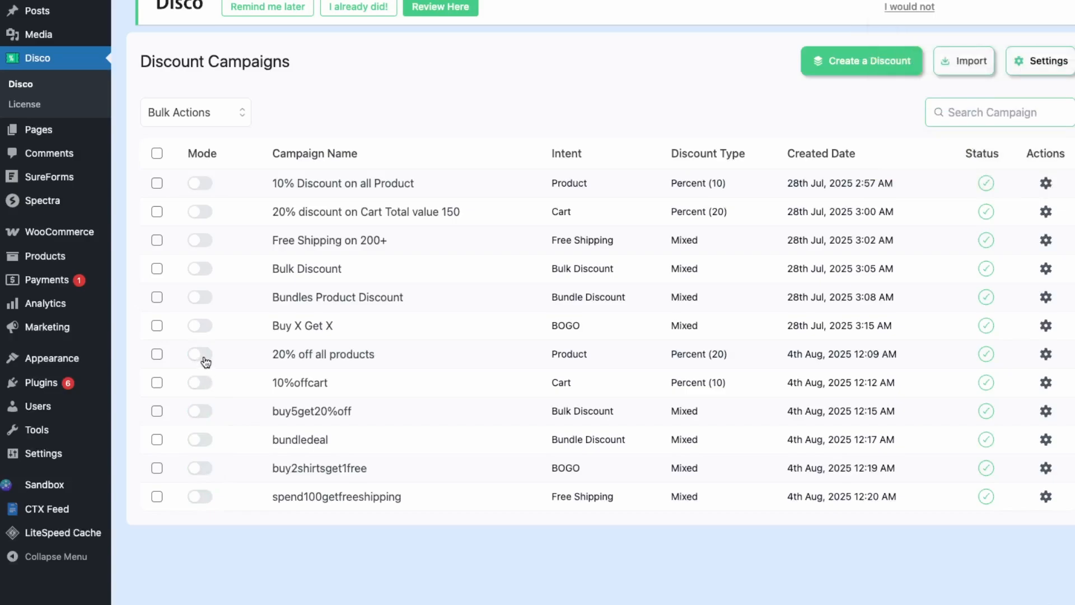
left_click(206, 361)
scroll(594, 302, "up", 2)
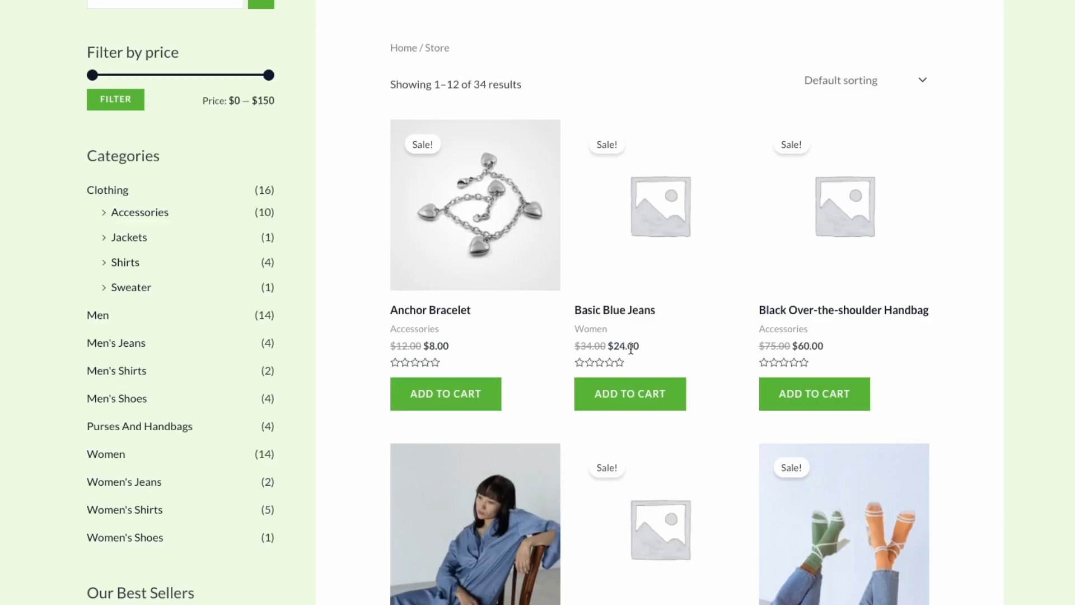
scroll(782, 353, "down", 1)
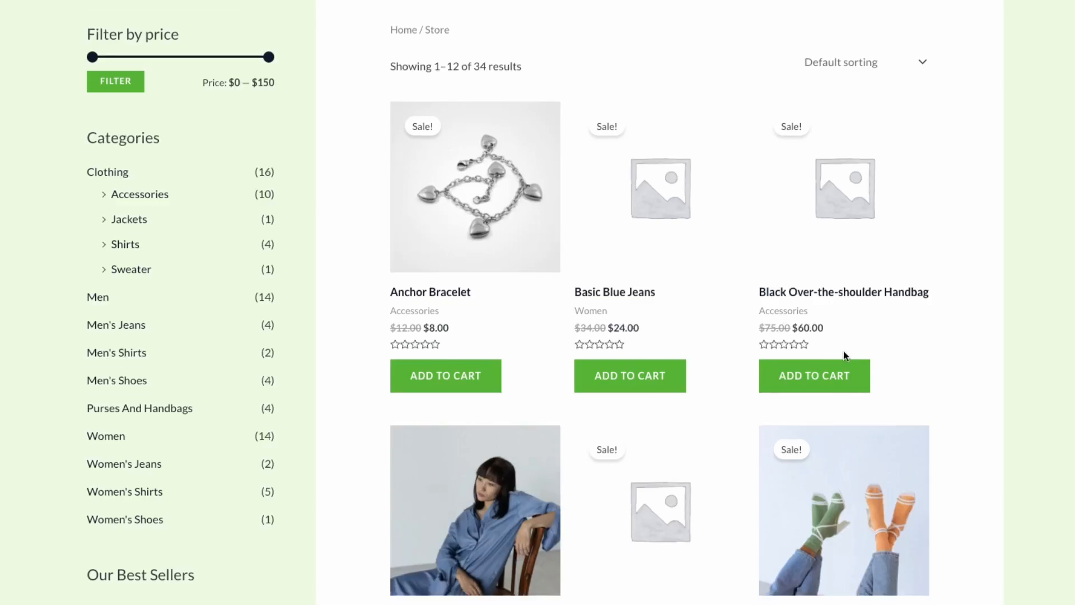
scroll(925, 477, "down", 4)
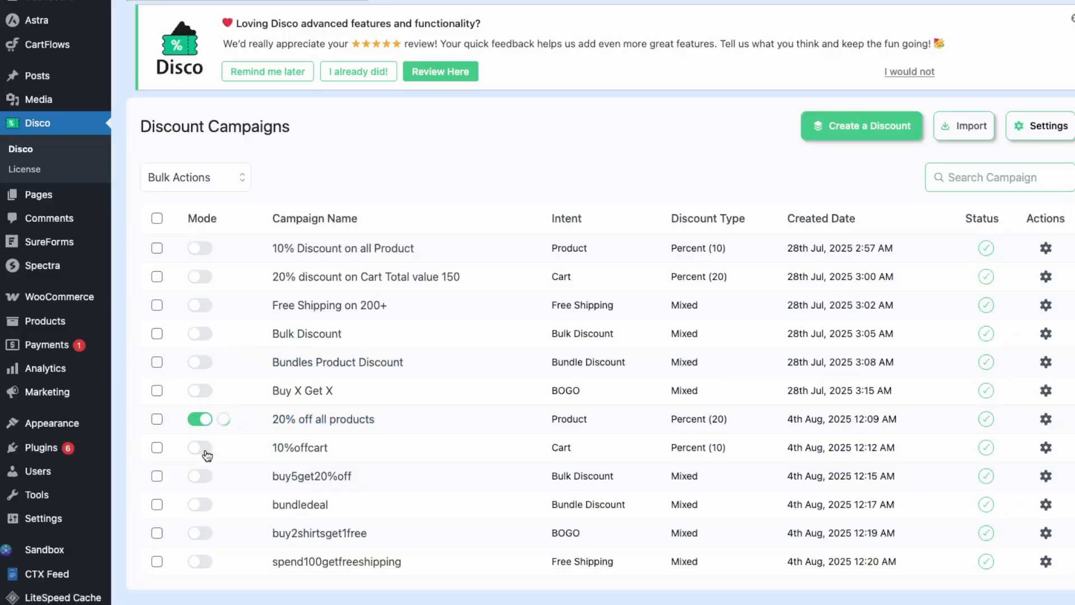
Enable only the "10%offcart" campaign in place of "20% off all products", and open its setup for review
left_click(205, 448)
left_click(290, 447)
scroll(479, 513, "down", 1)
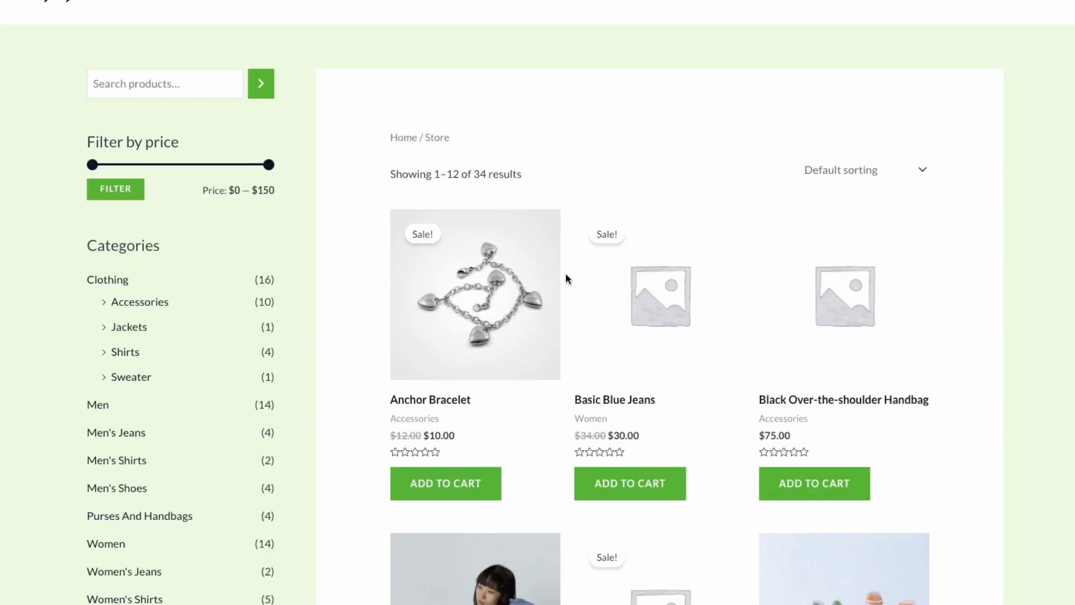
Add Dark Grey Jeans to the cart from the store catalog, and open the cart to check the cart discount
scroll(582, 415, "down", 10)
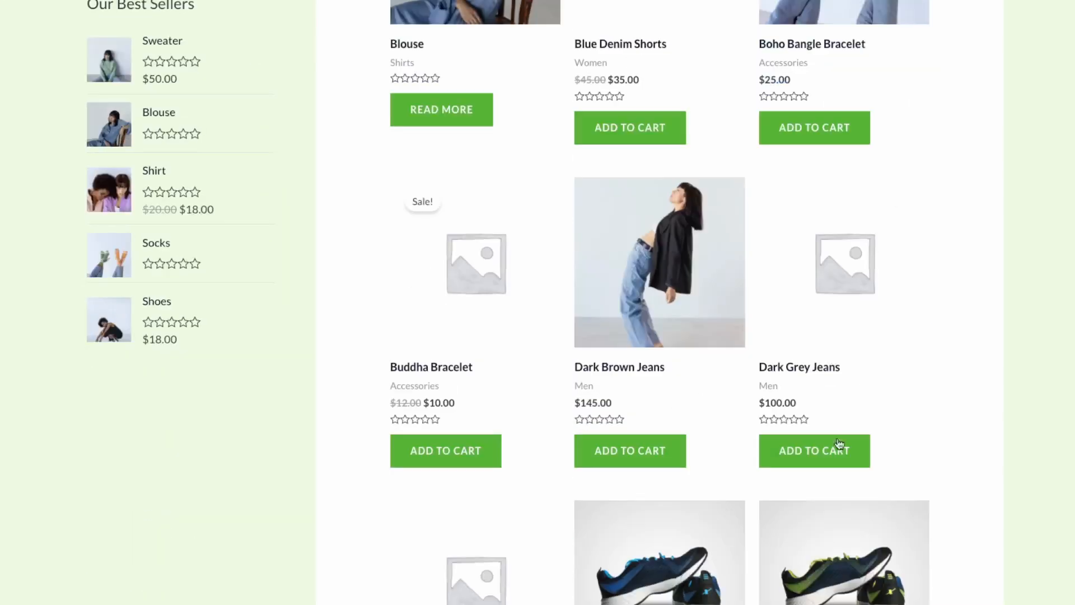
left_click(836, 457)
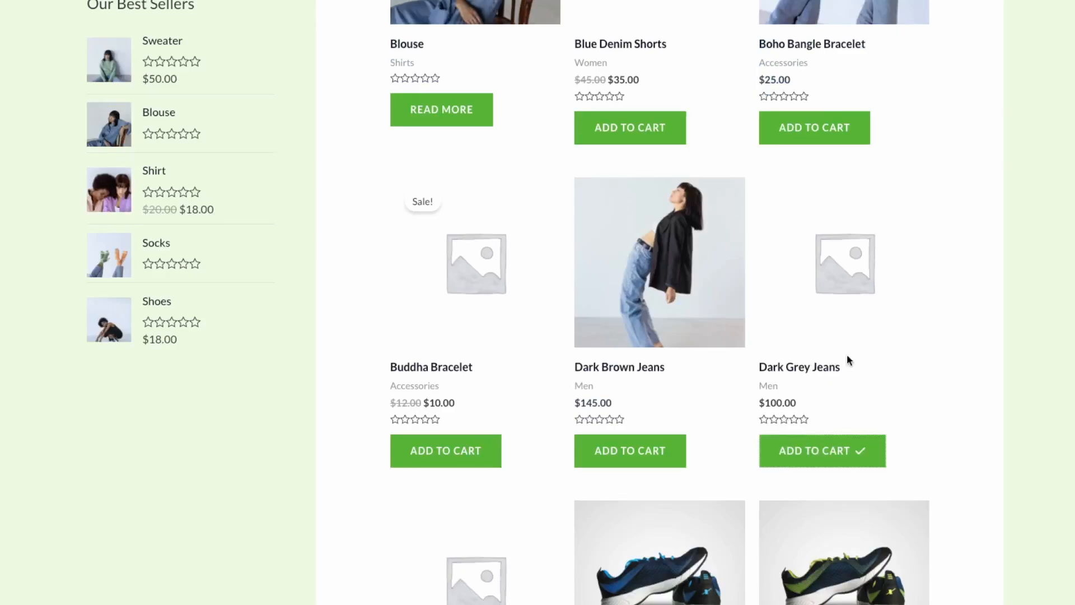
scroll(847, 360, "up", 10)
left_click(1016, 3)
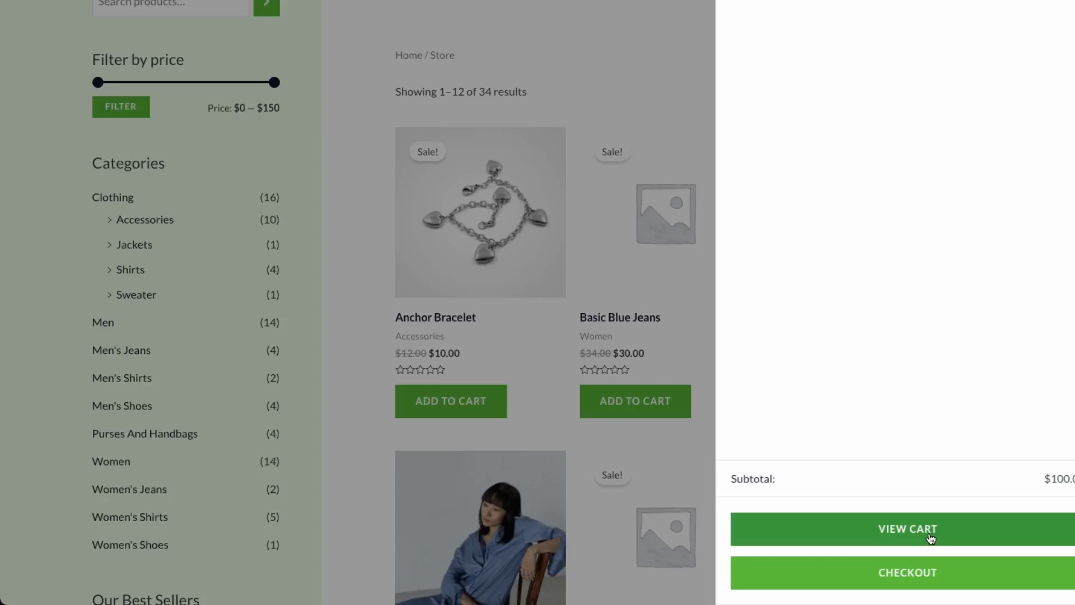
left_click(931, 536)
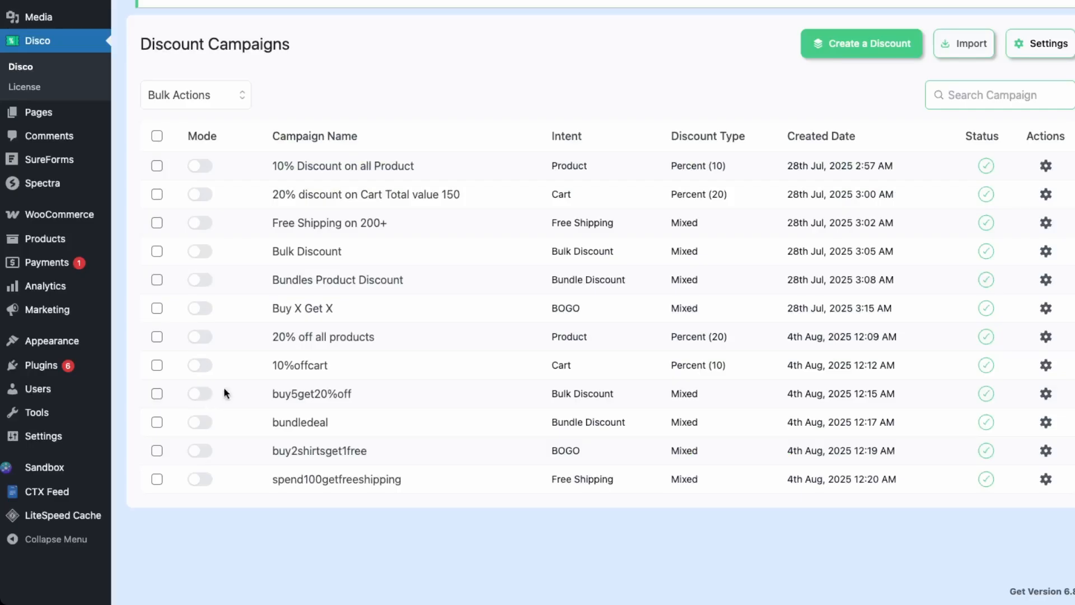
Enable the "buy5get20%off" campaign, and copy the product name DNK Blue Tshirt from its selected products
left_click(200, 394)
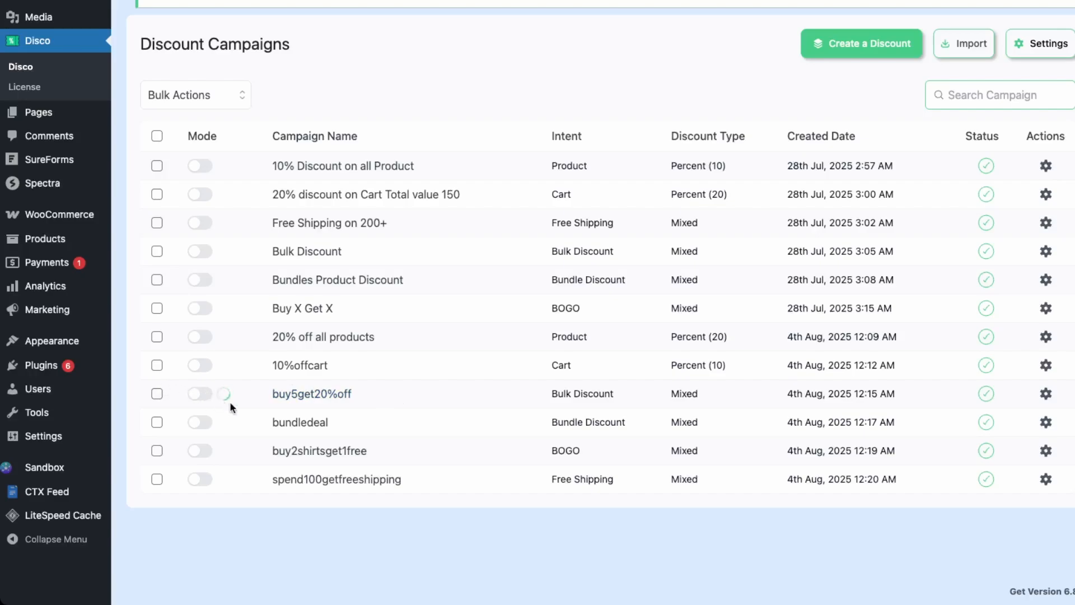
left_click(317, 394)
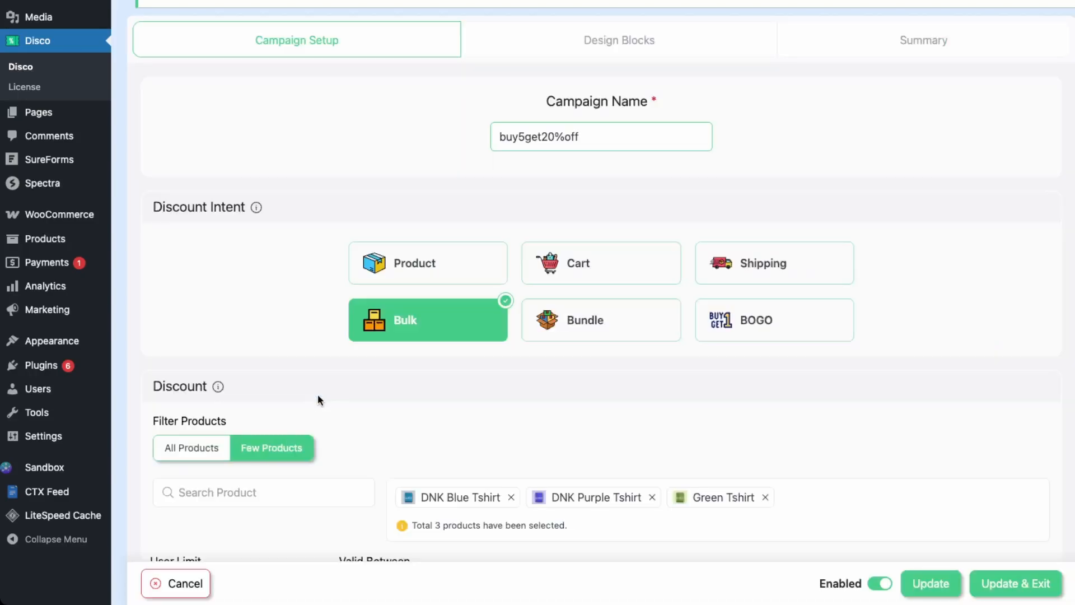
scroll(479, 400, "down", 2)
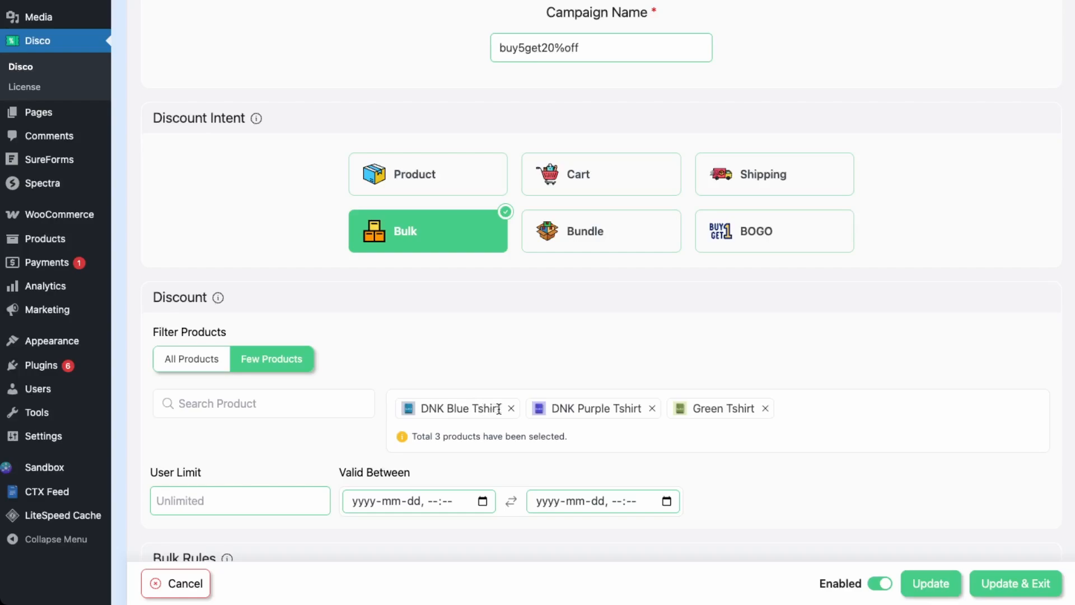
left_click_drag(500, 407, 401, 401)
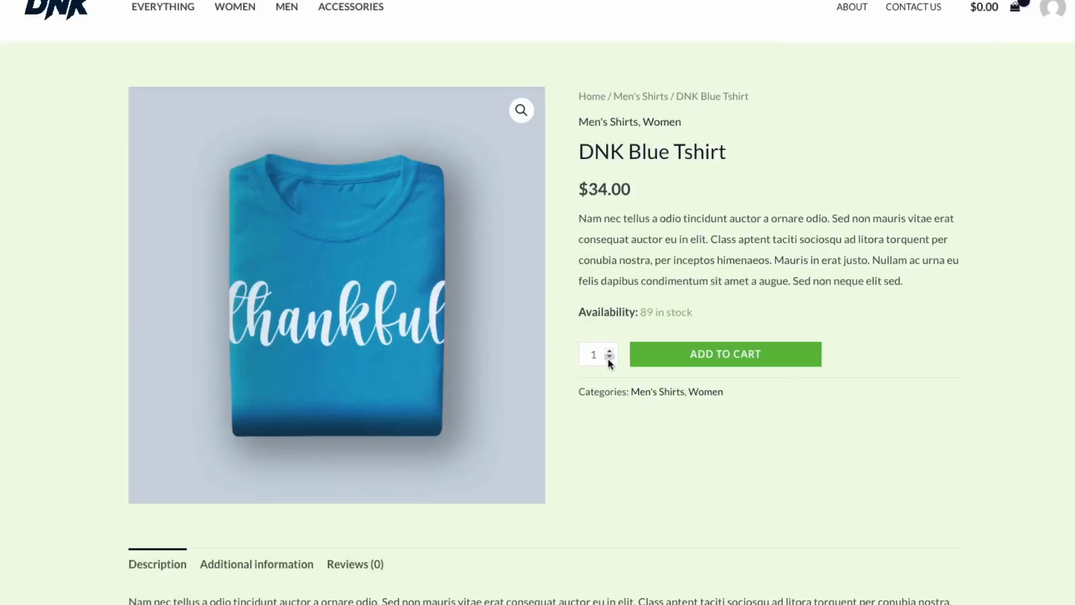
Add 3 DNK Blue Tshirts to the cart and open the cart page
left_click(610, 351)
left_click(609, 351)
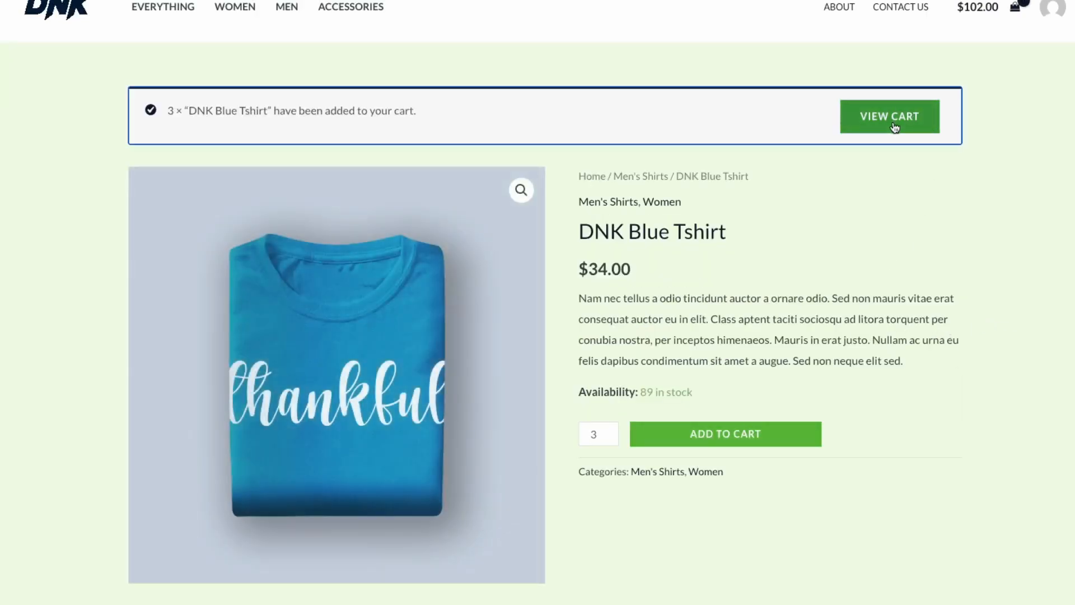
left_click(895, 127)
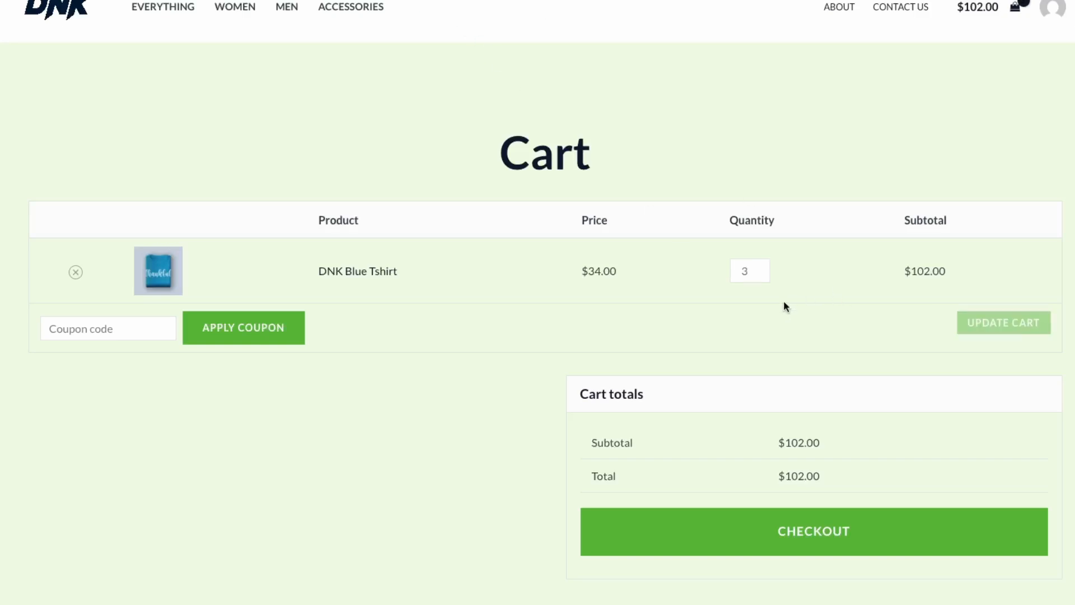
Update the DNK Blue Tshirt quantity in the cart to 5, and check the bulk discount in the totals
left_click(993, 334)
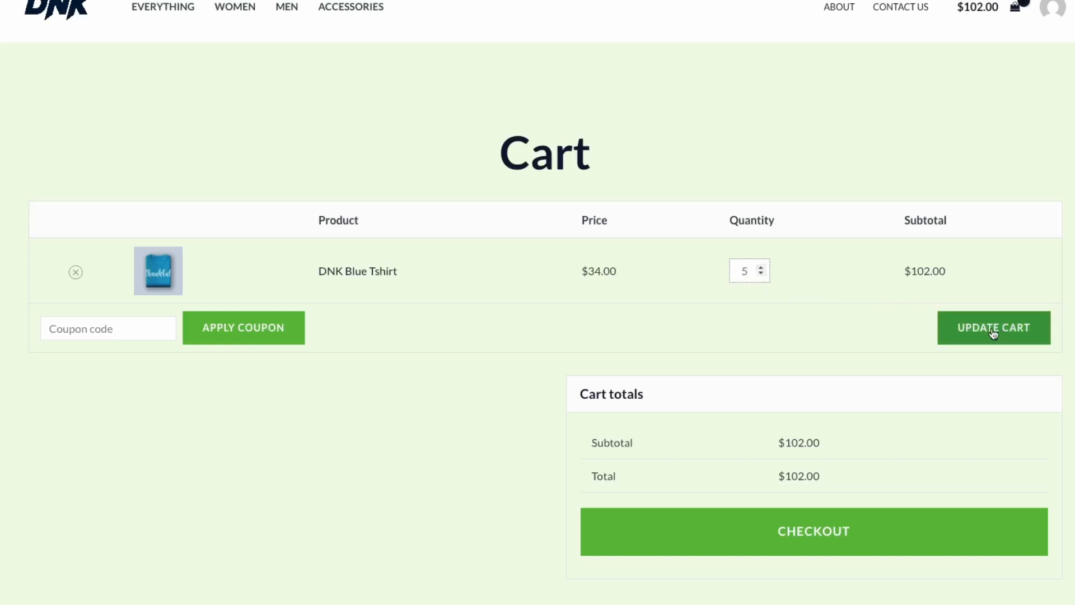
left_click(993, 332)
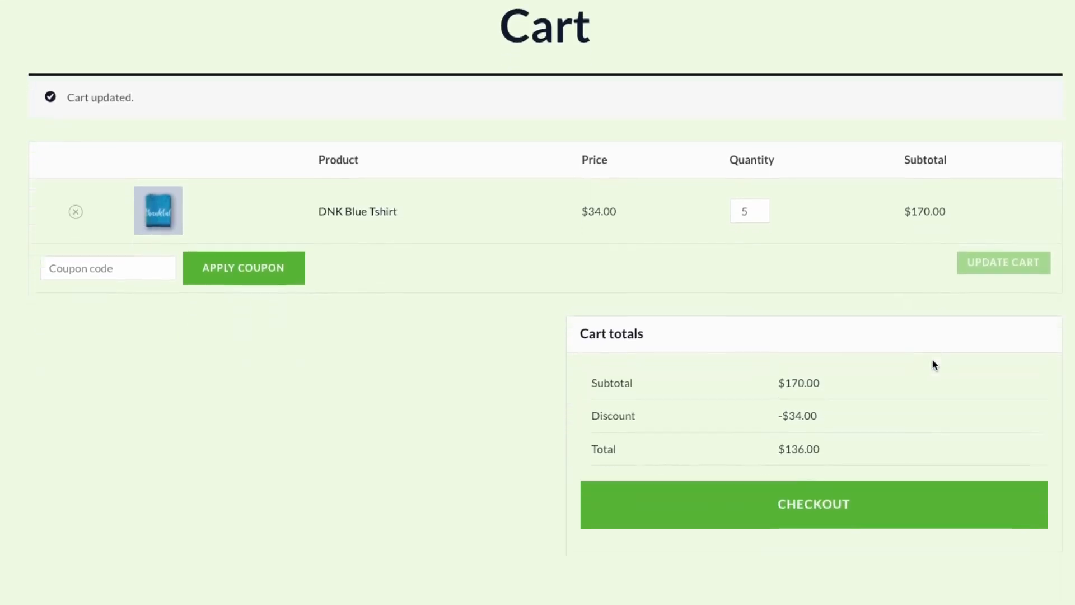
left_click_drag(840, 364, 743, 355)
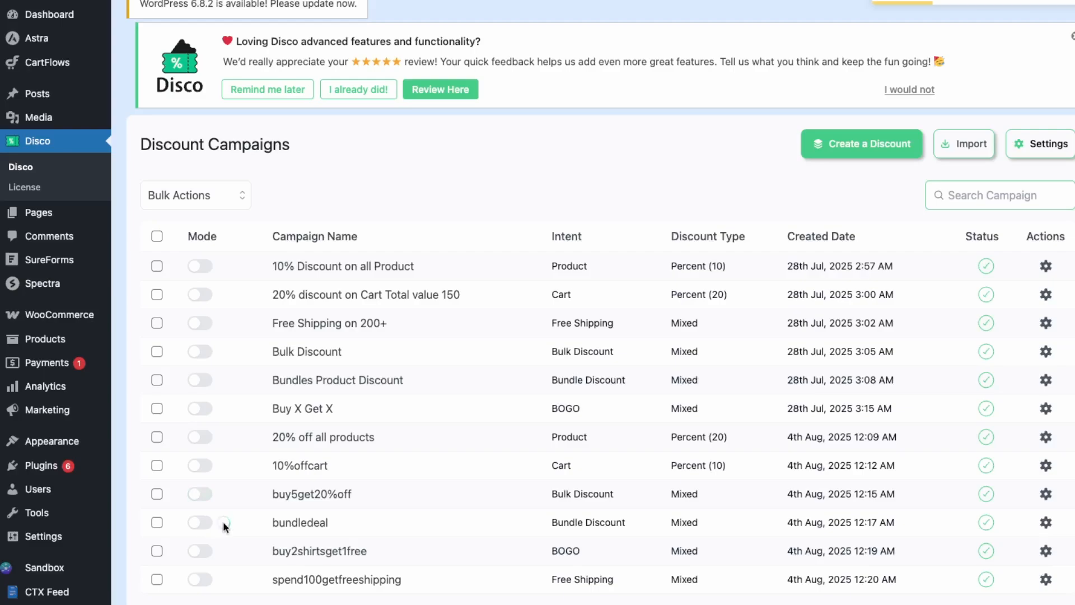
Open the "bundledeal" campaign to review its bundle rules, and copy the product name DNK Purple Tshirt from its selected products
left_click(293, 523)
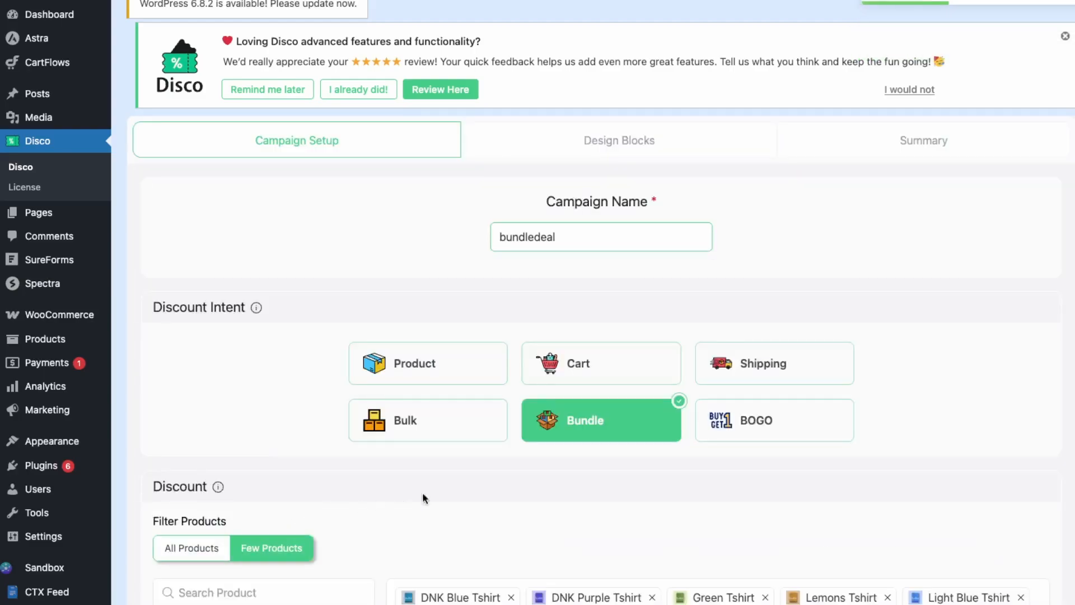
scroll(477, 482, "down", 2)
scroll(482, 538, "down", 5)
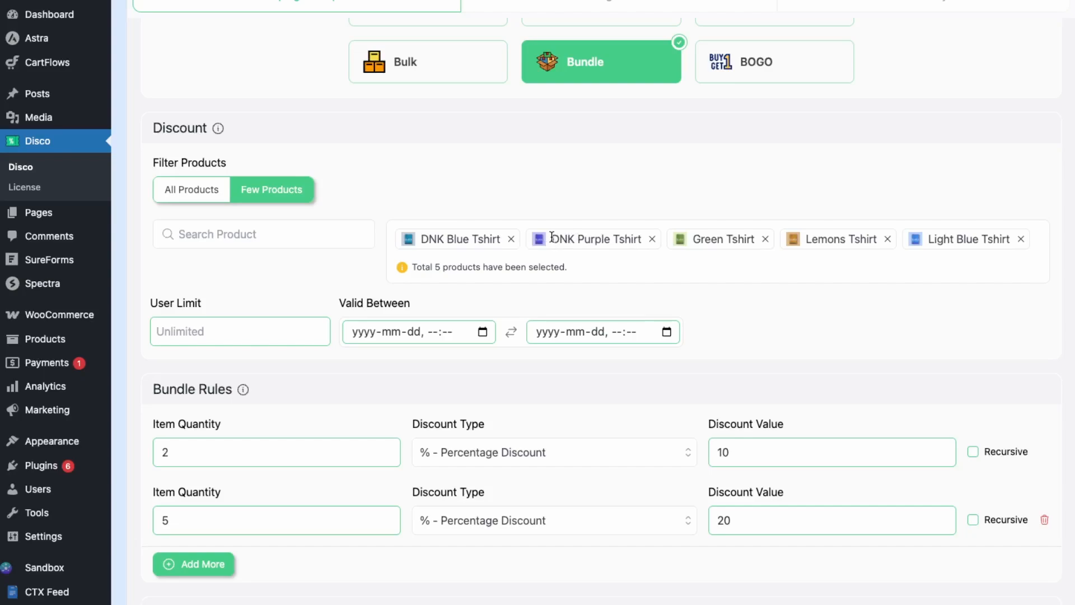
left_click_drag(550, 239, 642, 240)
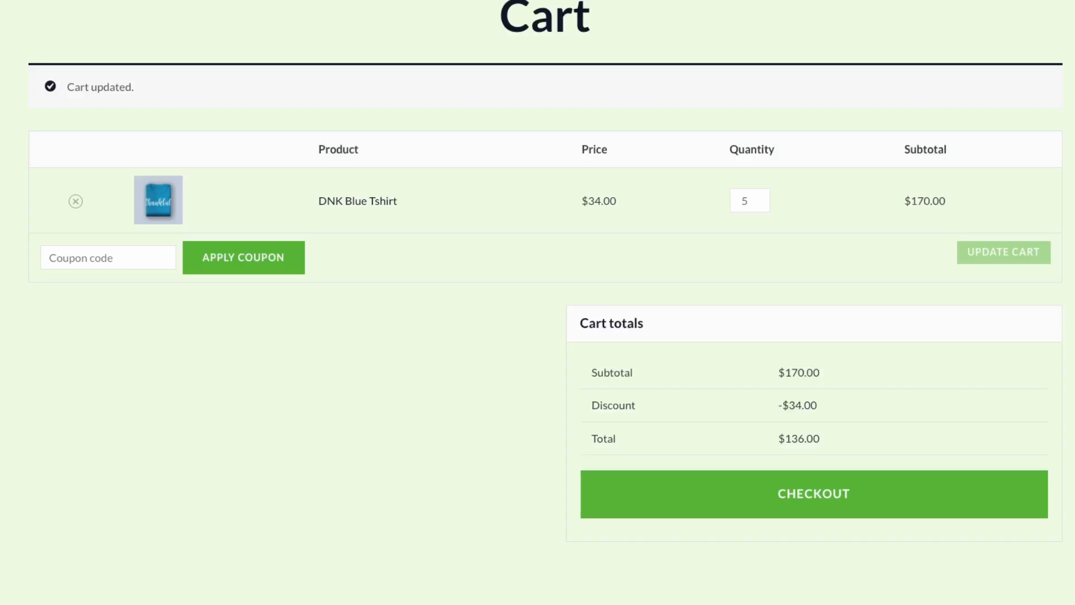
Search the store for DNK Purple Tshirt and add 2 of them to the cart
scroll(215, 167, "up", 3)
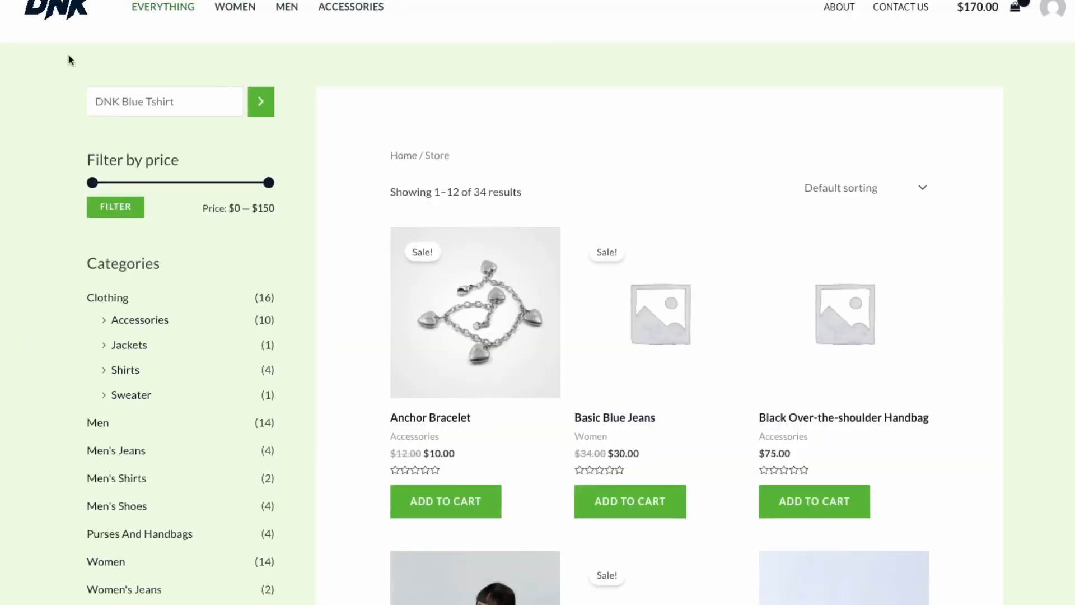
left_click_drag(176, 100, 41, 99)
type("DNK Purple Tshirt")
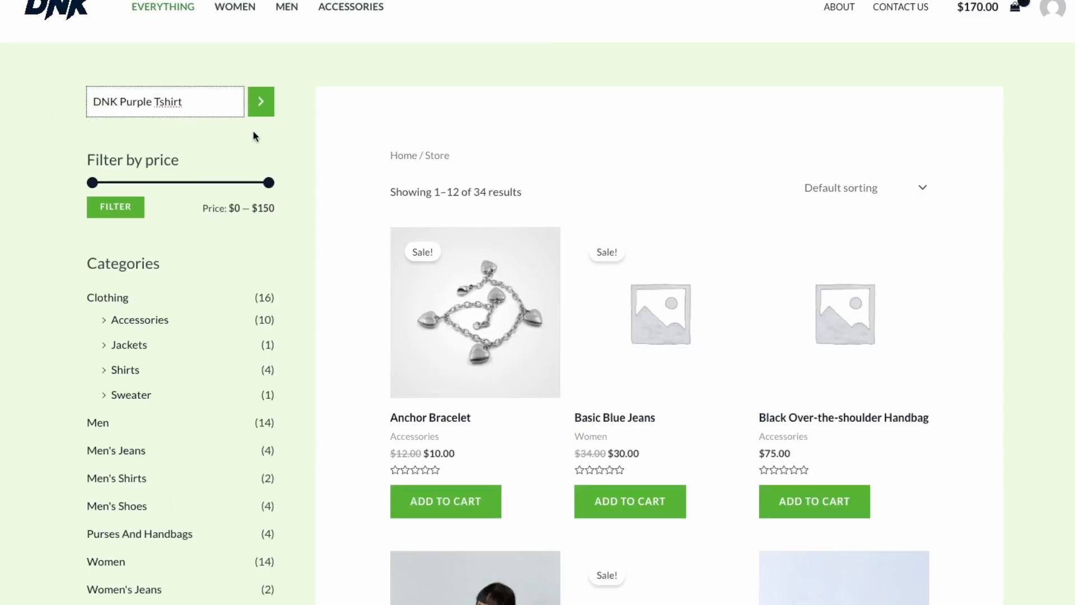
key("Return")
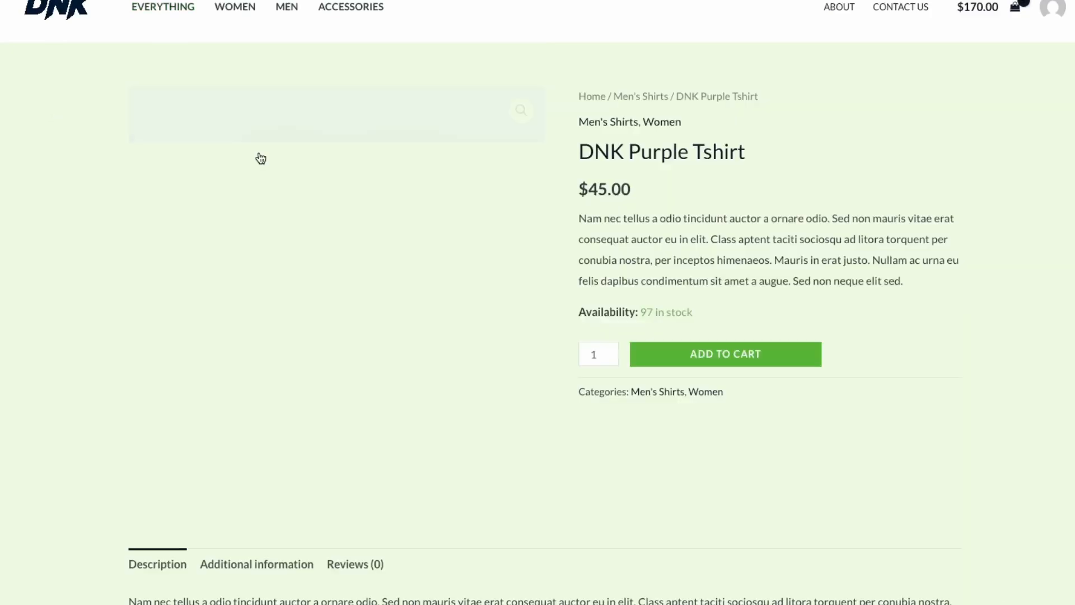
left_click(610, 351)
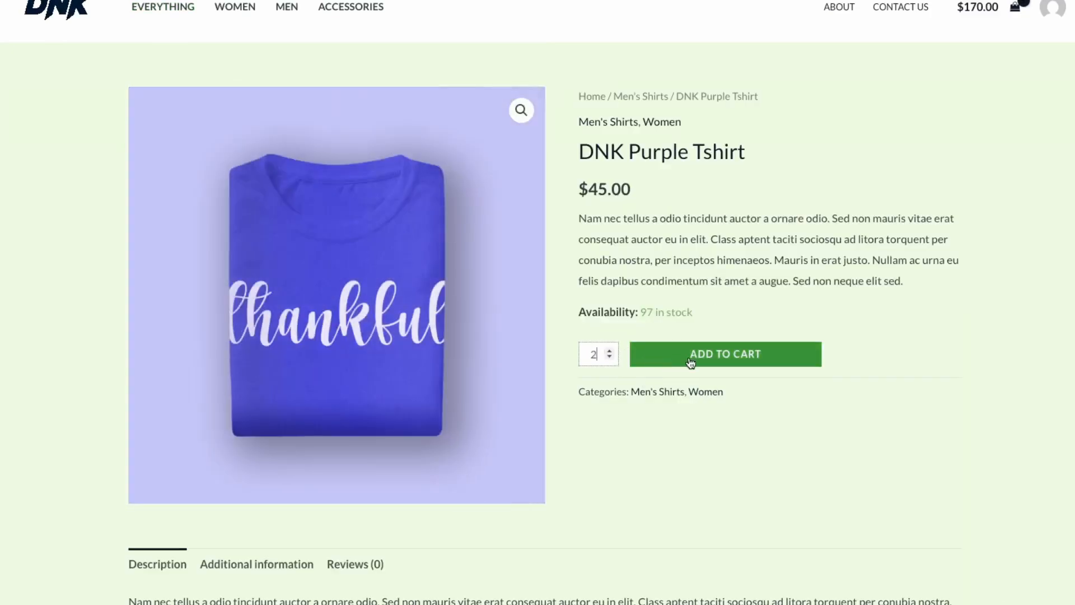
left_click(693, 359)
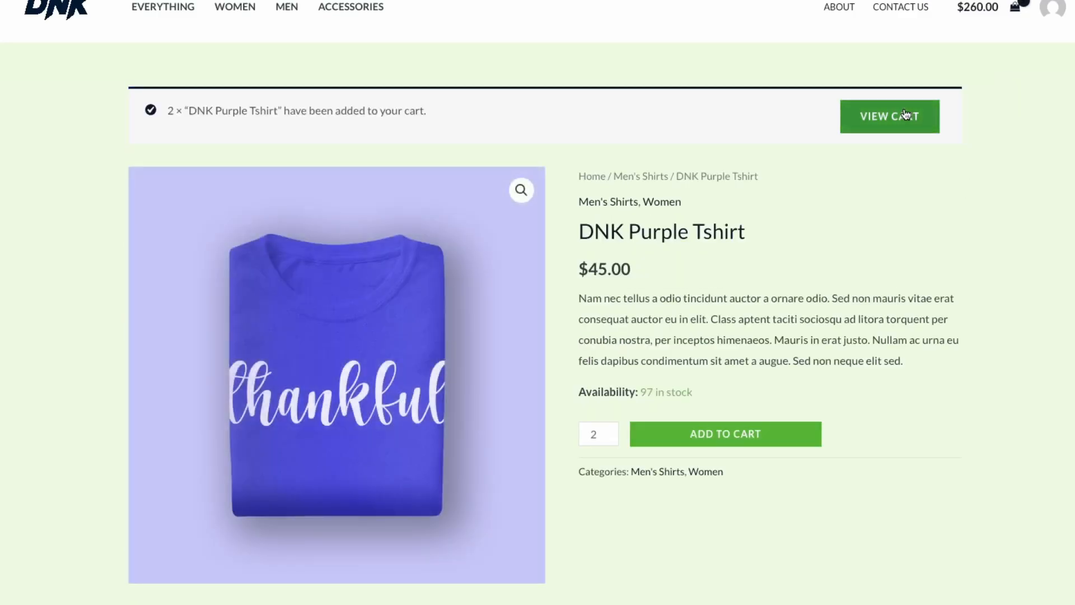
Open the cart and update the DNK Blue Tshirt quantity to 3 to check the bundle discount
left_click(901, 117)
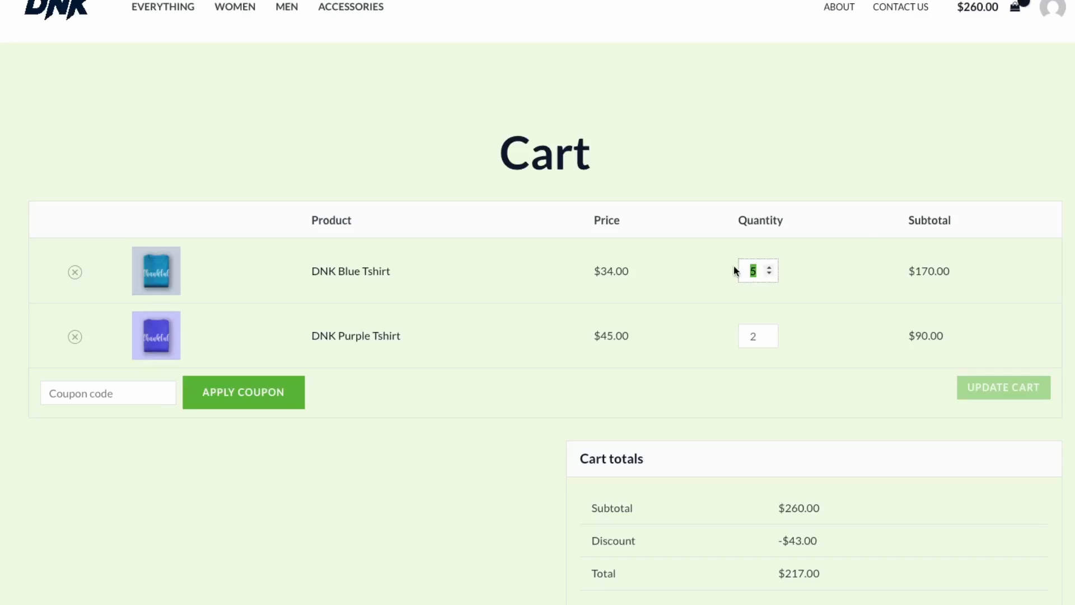
type("3")
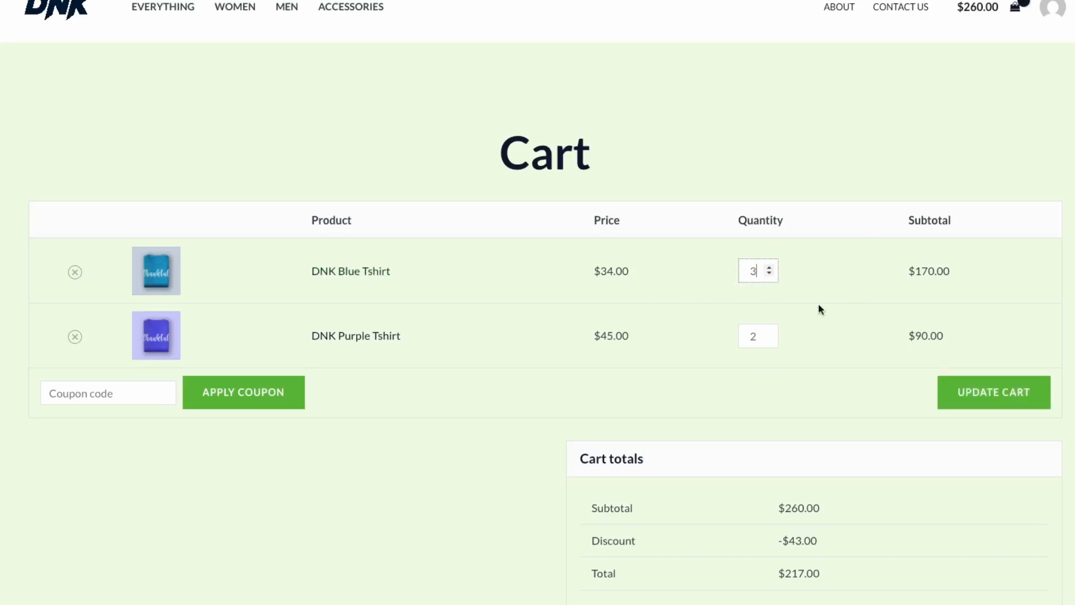
left_click(1044, 383)
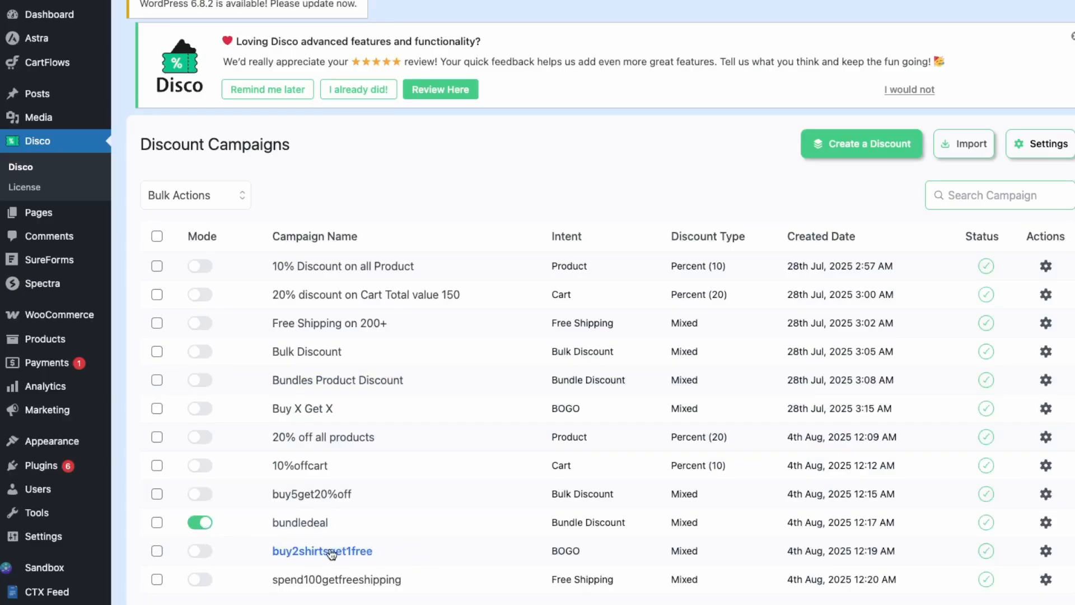
Disable the "bundledeal" campaign, and add 2 DNK Blue Tshirts to the cart from the storefront home page
left_click(200, 523)
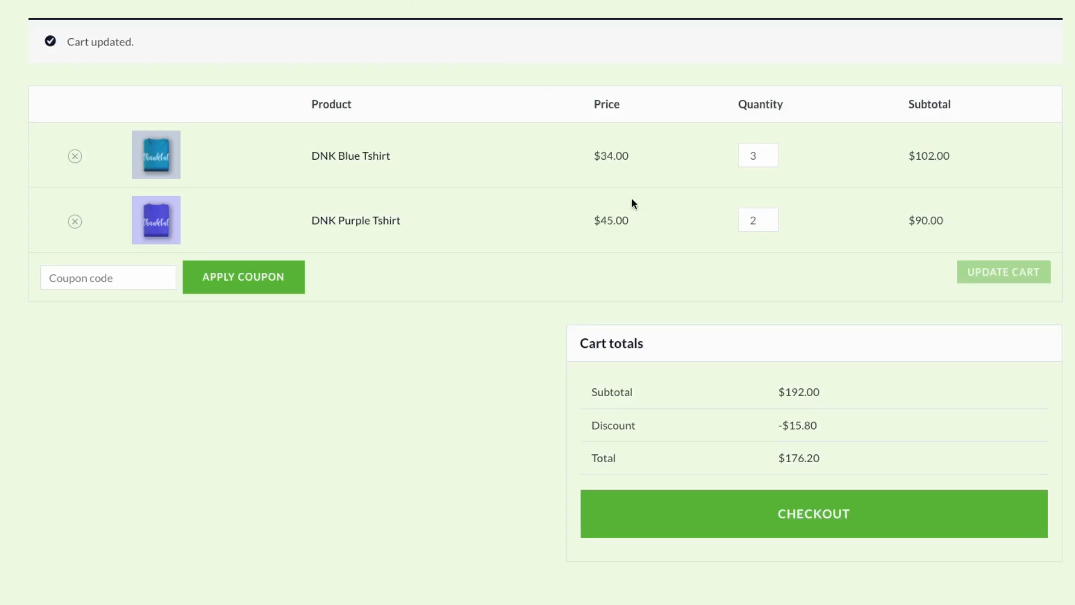
scroll(631, 218, "up", 1)
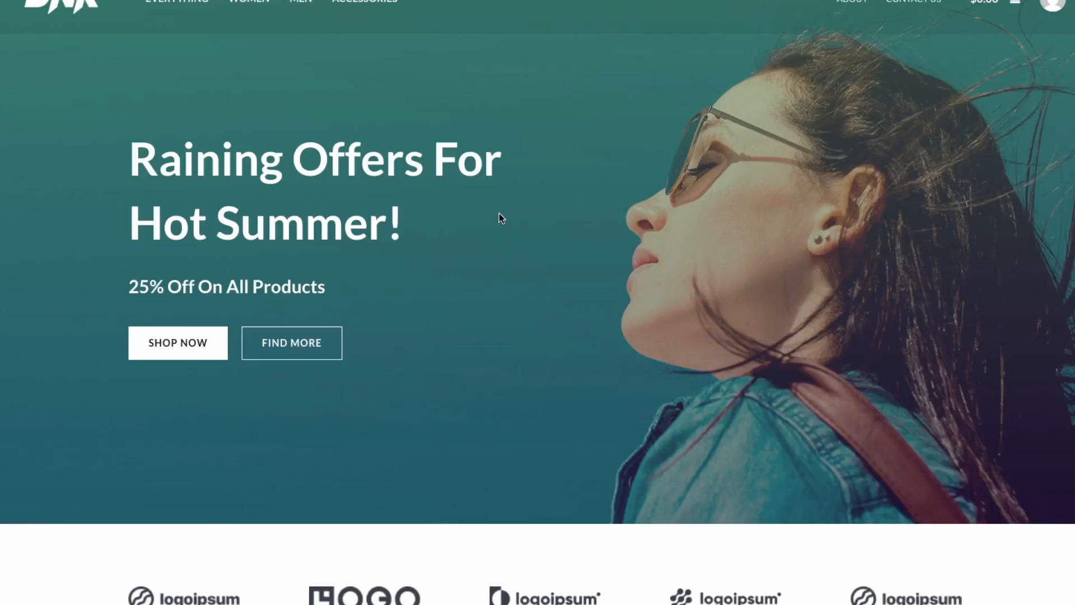
scroll(499, 214, "down", 15)
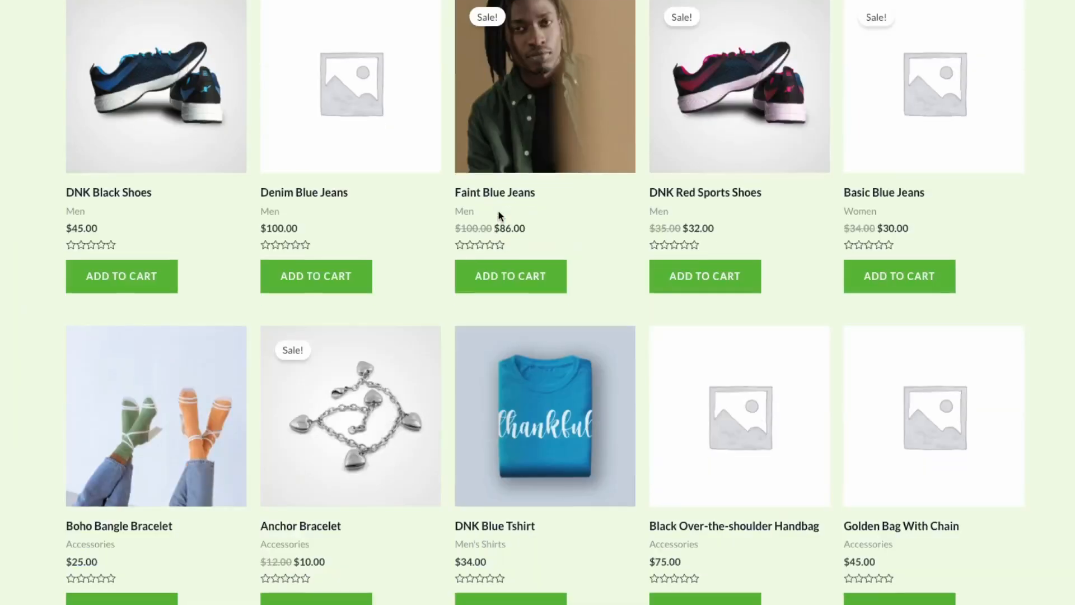
mouse_move(514, 488)
left_click(512, 496)
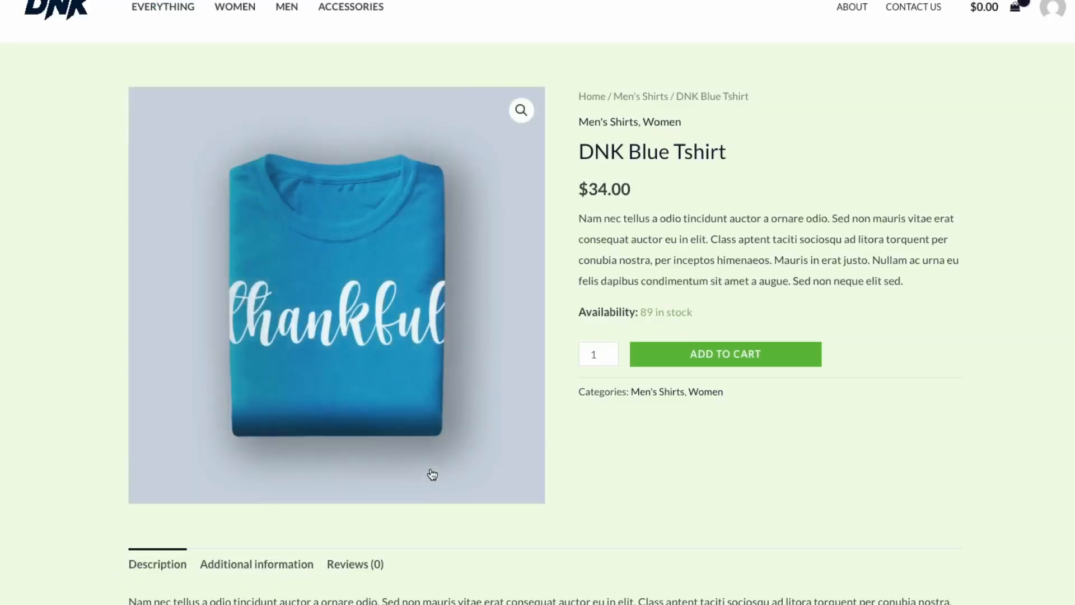
left_click(609, 351)
left_click(736, 366)
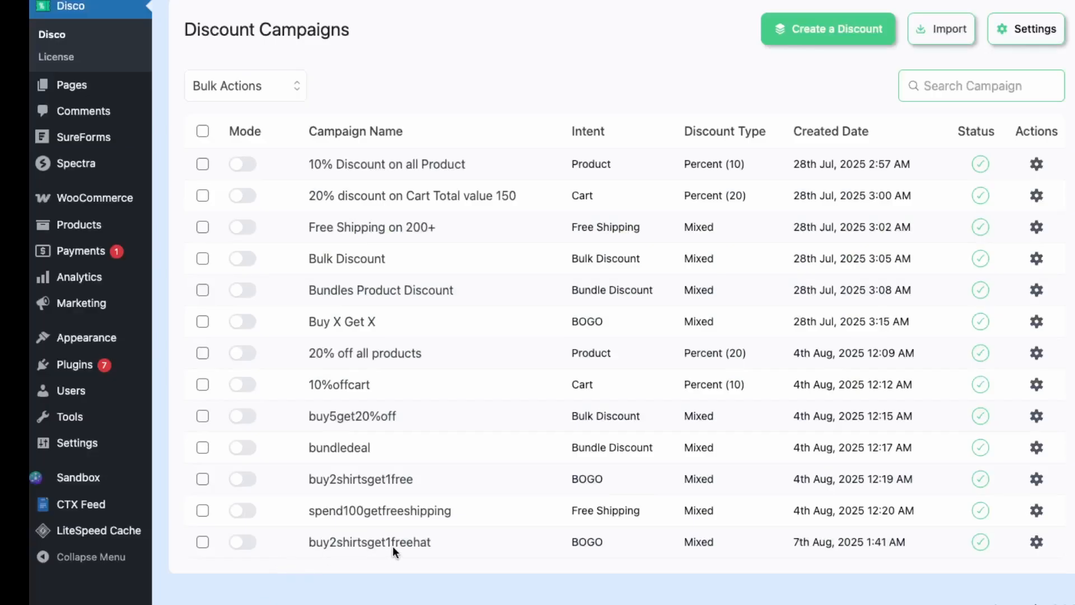
Enable the "buy2shirtsget1freehat" campaign, and search the store for "blue shirt"
left_click(244, 544)
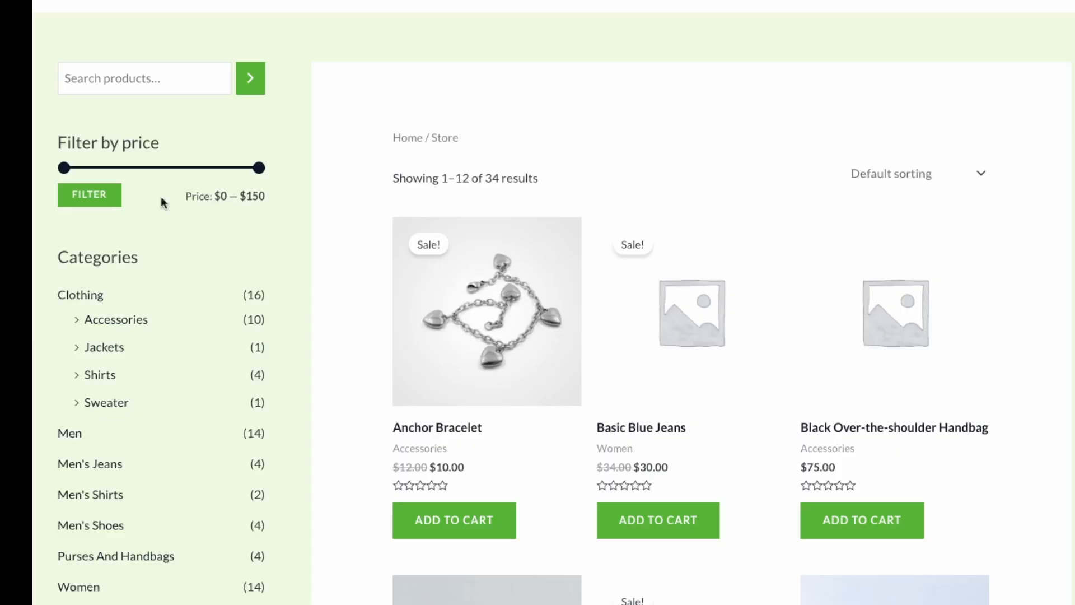
left_click(168, 78)
type("b")
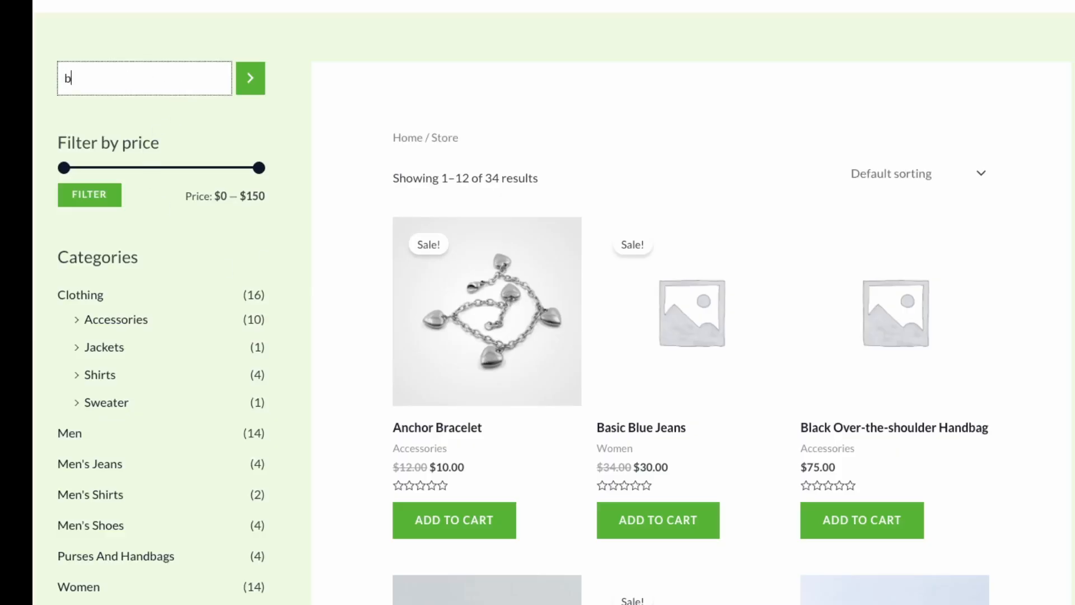
type("lue shirt")
key("Return")
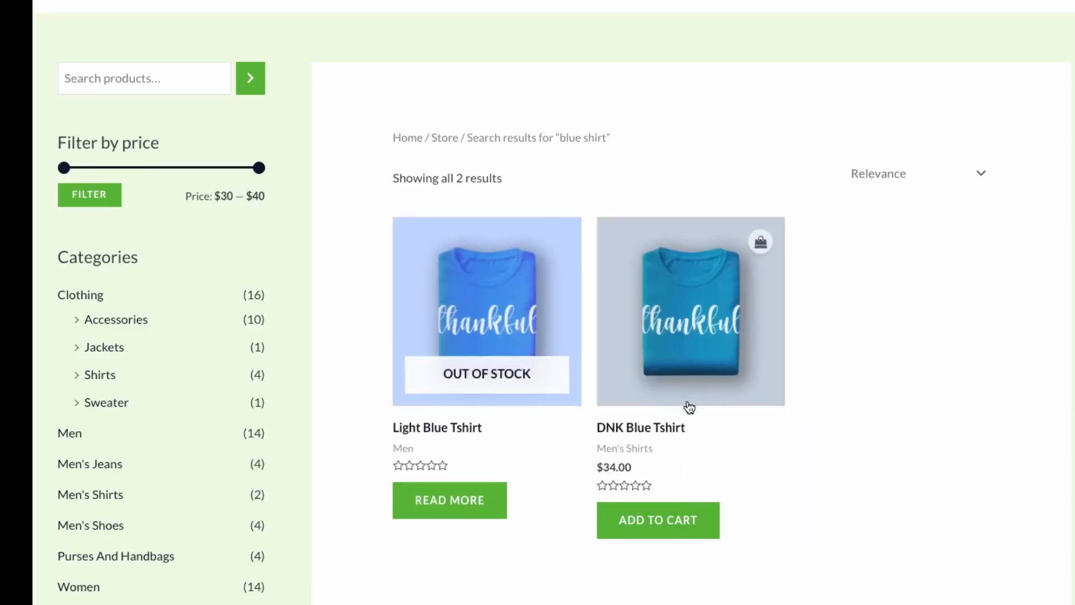
Add 2 DNK Blue Tshirts to the cart from the product page, and open the cart to check the BOGO offer
left_click(686, 399)
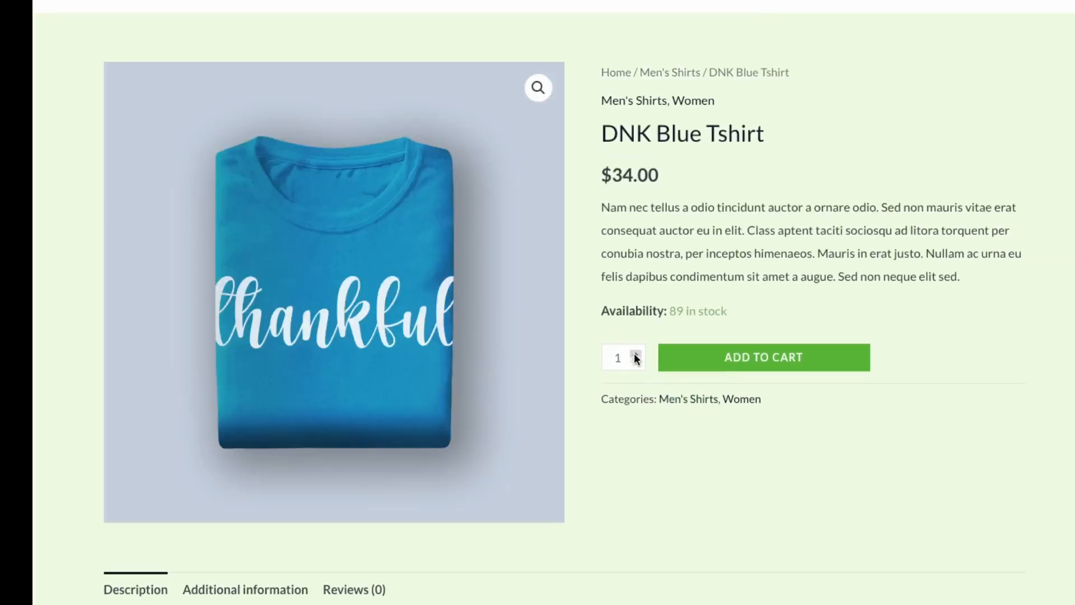
left_click(636, 354)
left_click(748, 366)
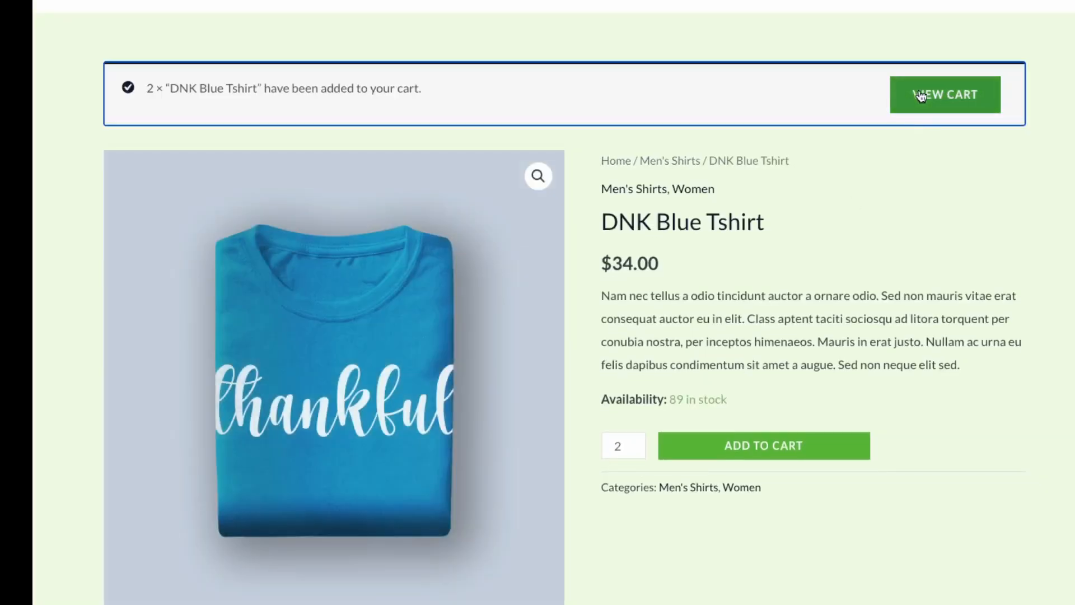
left_click(912, 94)
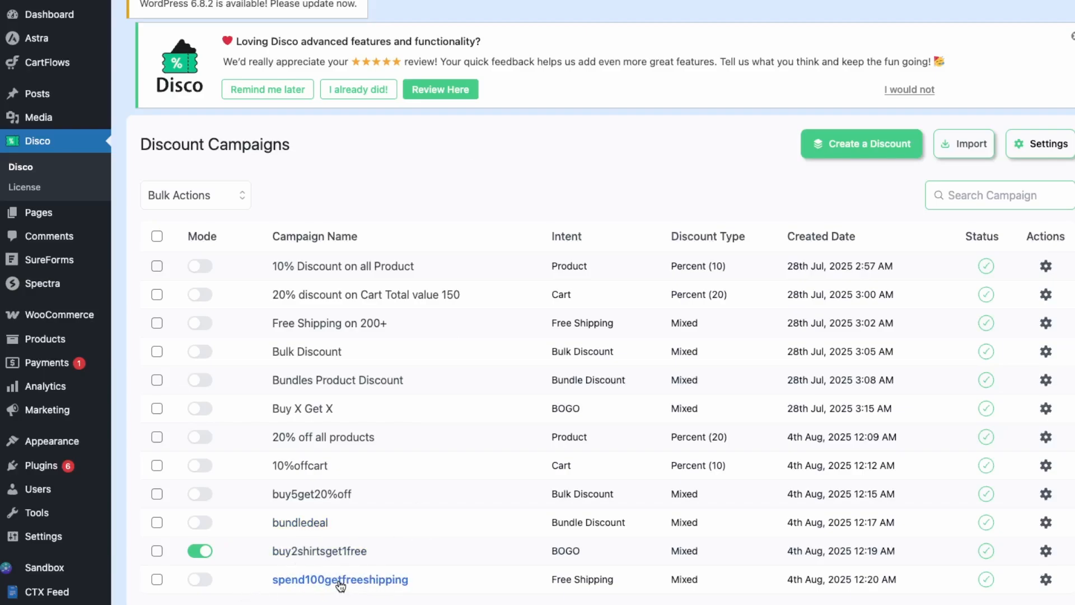
Enable the "spend100getfreeshipping" campaign, and update the DNK Blue Tshirt quantity in the cart to 3
left_click(206, 582)
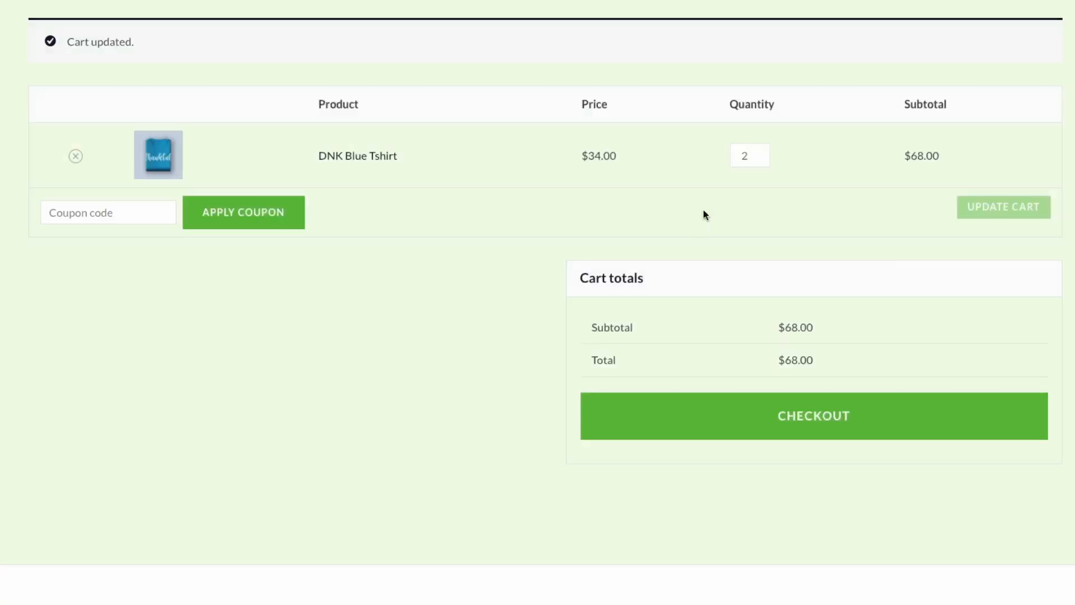
left_click(761, 171)
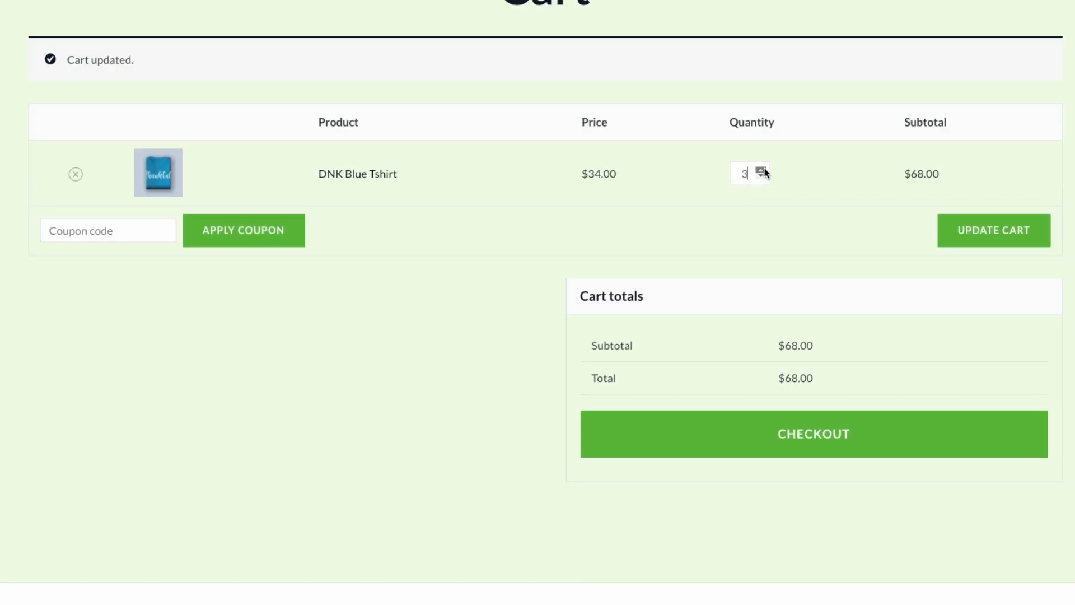
left_click(1006, 231)
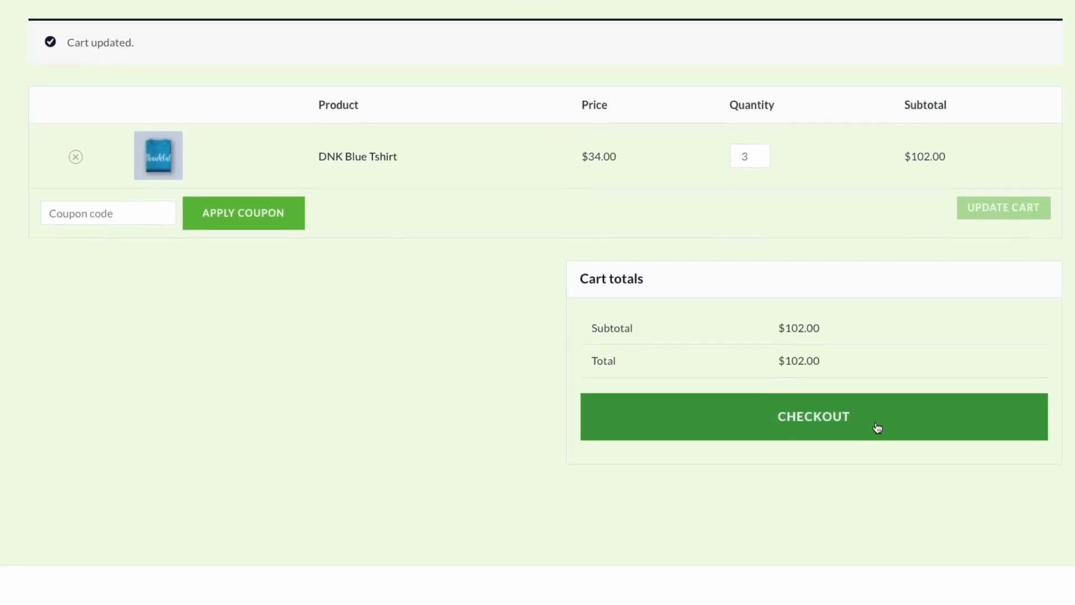
Proceed to checkout and examine the order summary for the free shipping offer
left_click(624, 396)
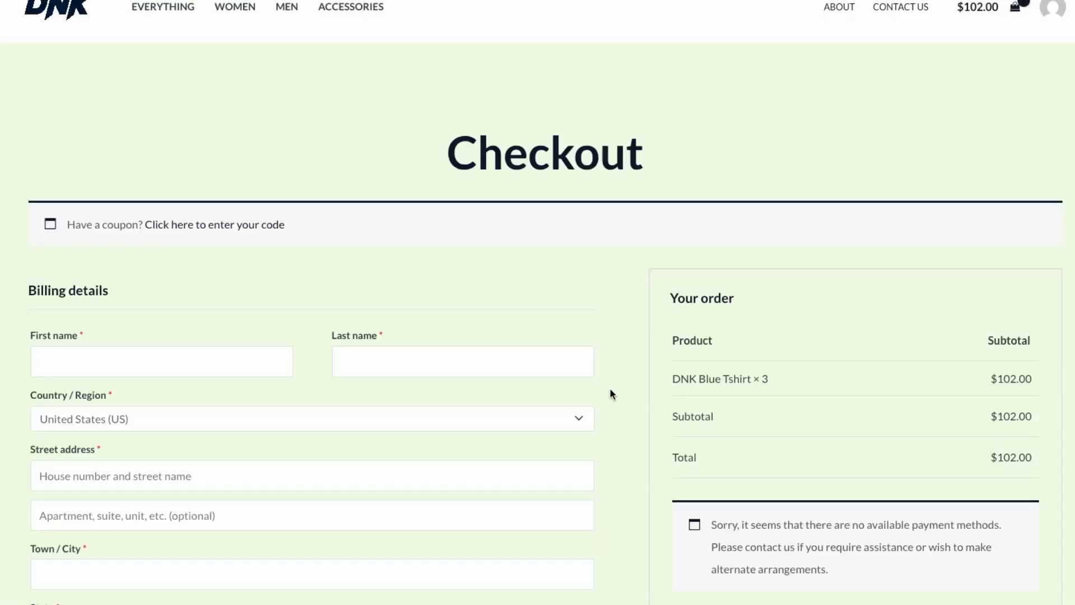
scroll(610, 388, "down", 2)
scroll(609, 388, "down", 2)
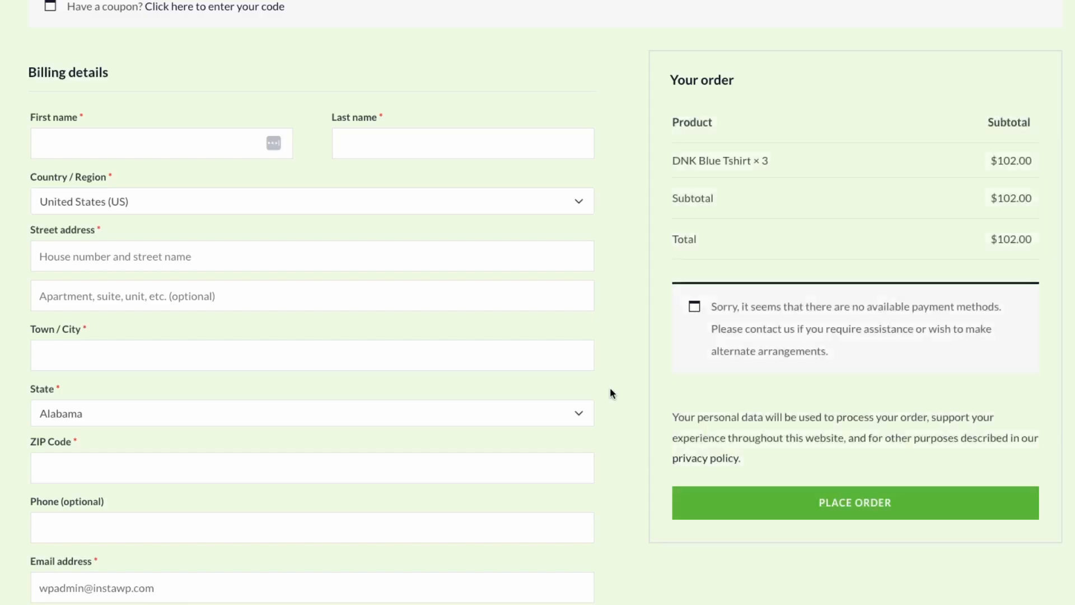
scroll(609, 392, "up", 1)
scroll(391, 208, "up", 1)
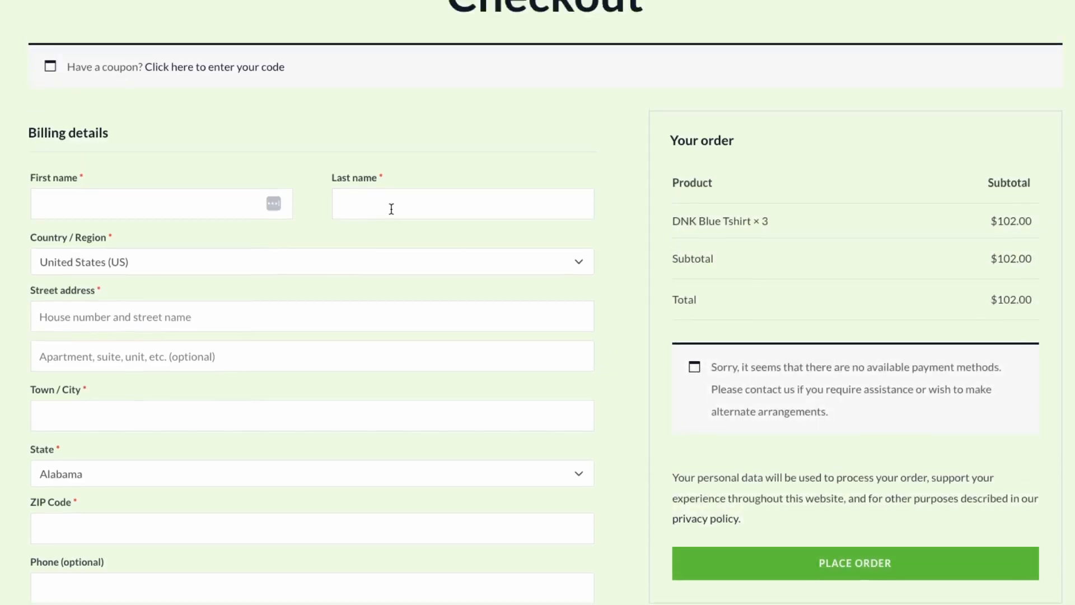